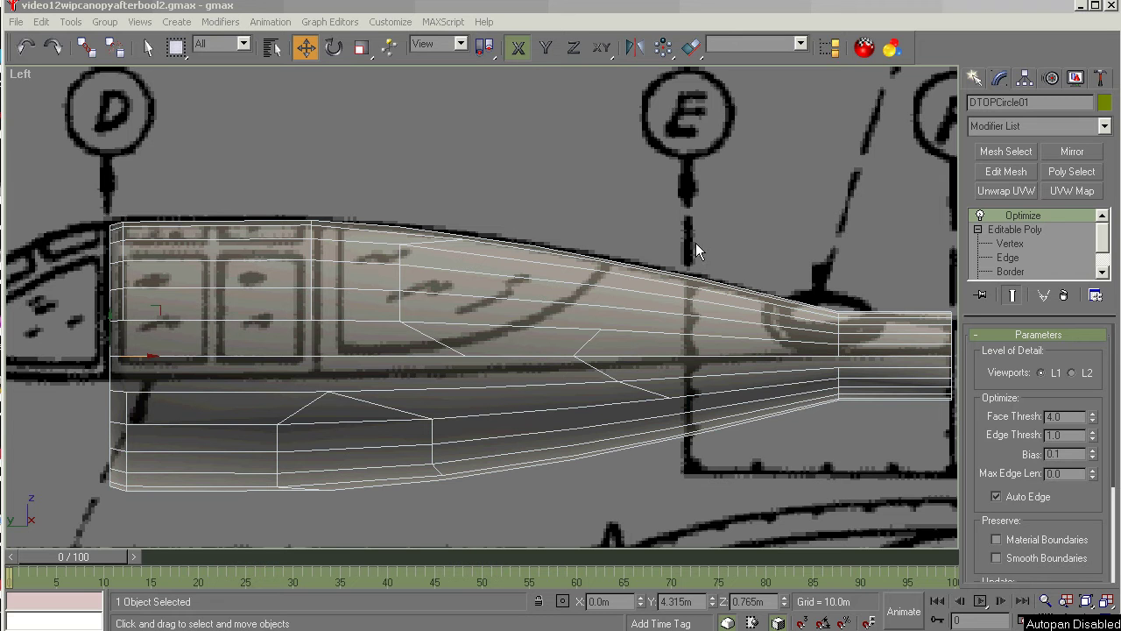
# Swap the fuselage's old Optimize modifier for a new one, reducing 1658 vertices to 195
pyautogui.rightClick(1020, 216)
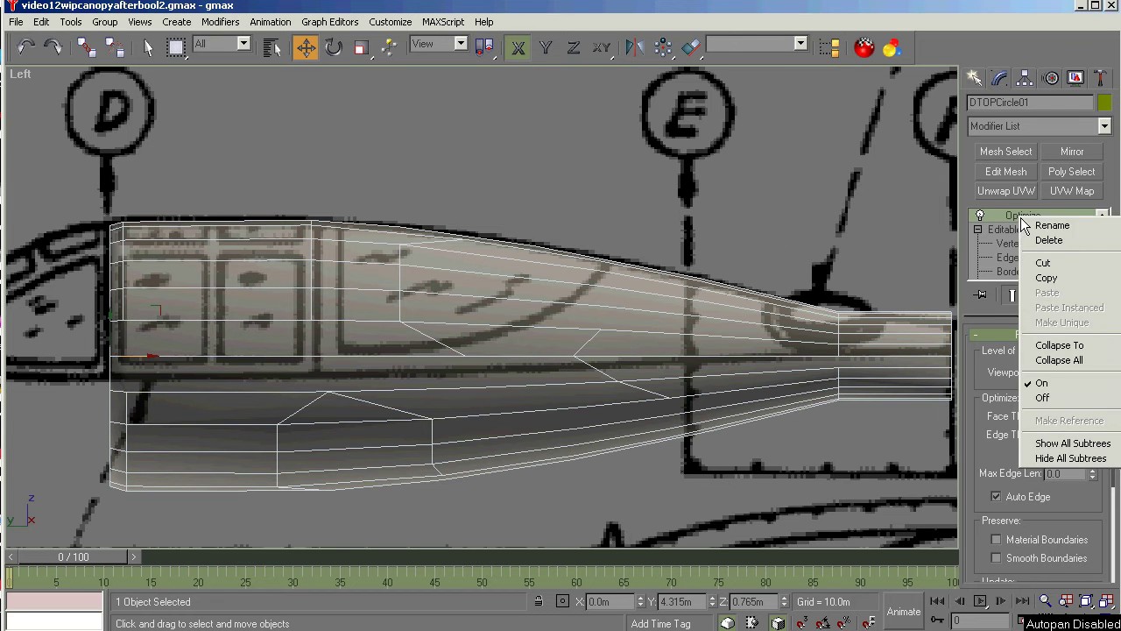
pyautogui.click(1048, 240)
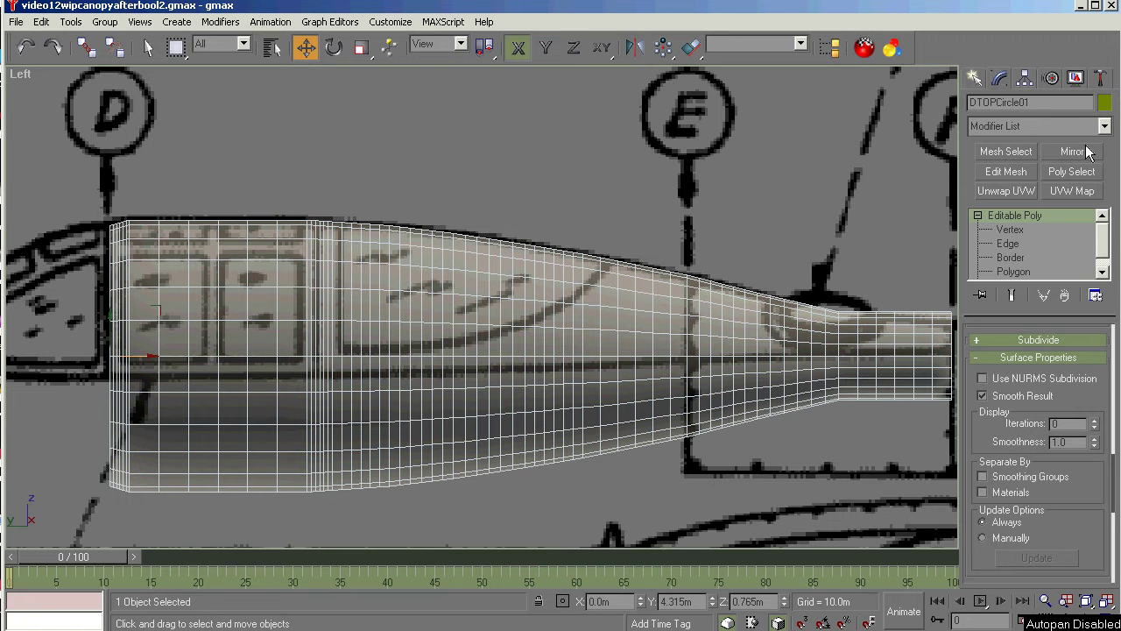
pyautogui.click(1105, 126)
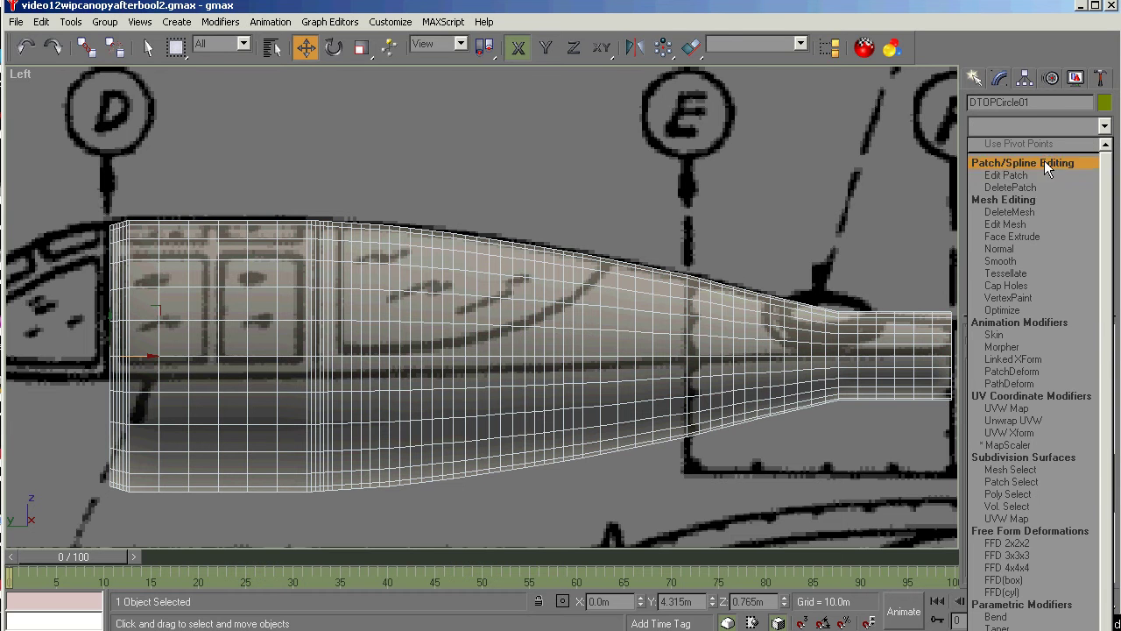
pyautogui.click(1016, 310)
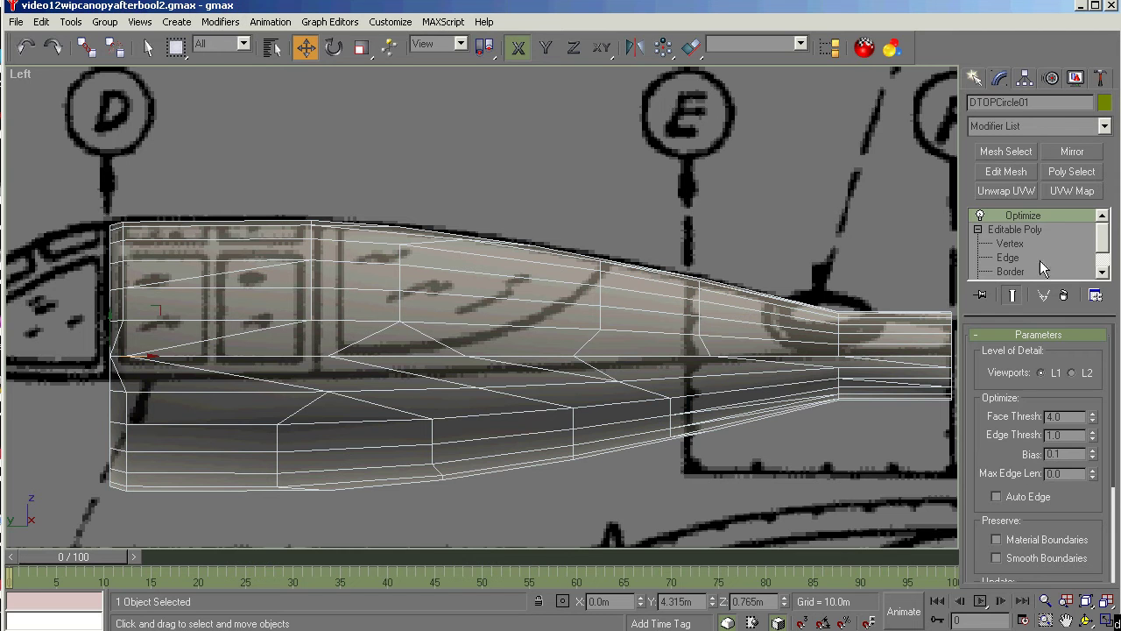
pyautogui.moveTo(1107, 475); pyautogui.dragTo(1092, 423)
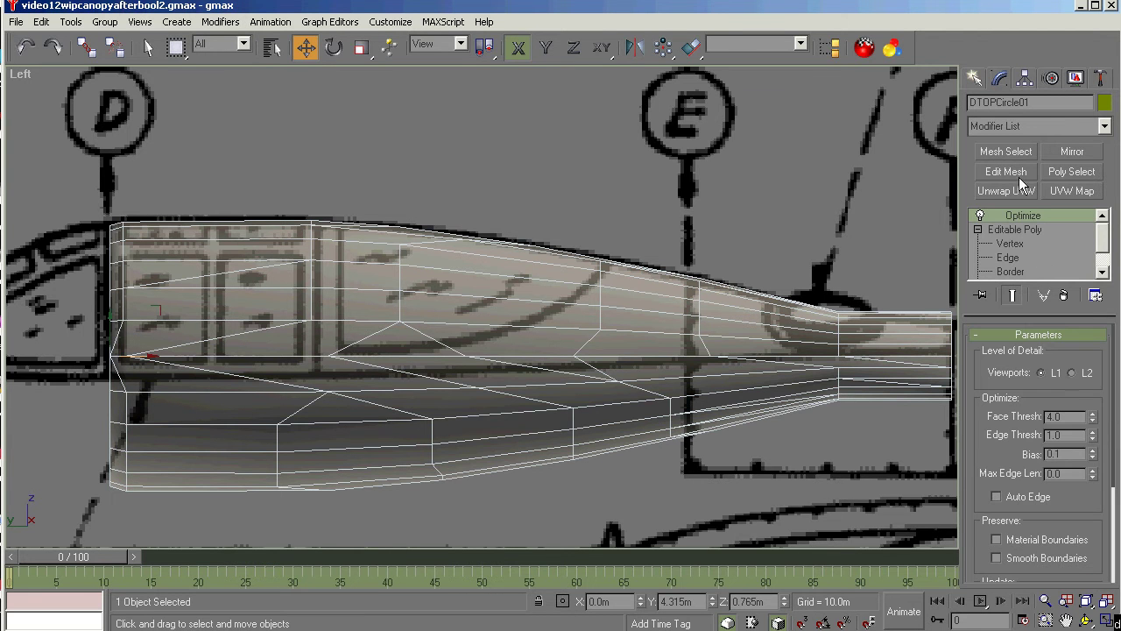
# Remove Optimize and delete every fuselage vertex behind the front ring near station D
pyautogui.rightClick(1009, 221)
pyautogui.click(1024, 239)
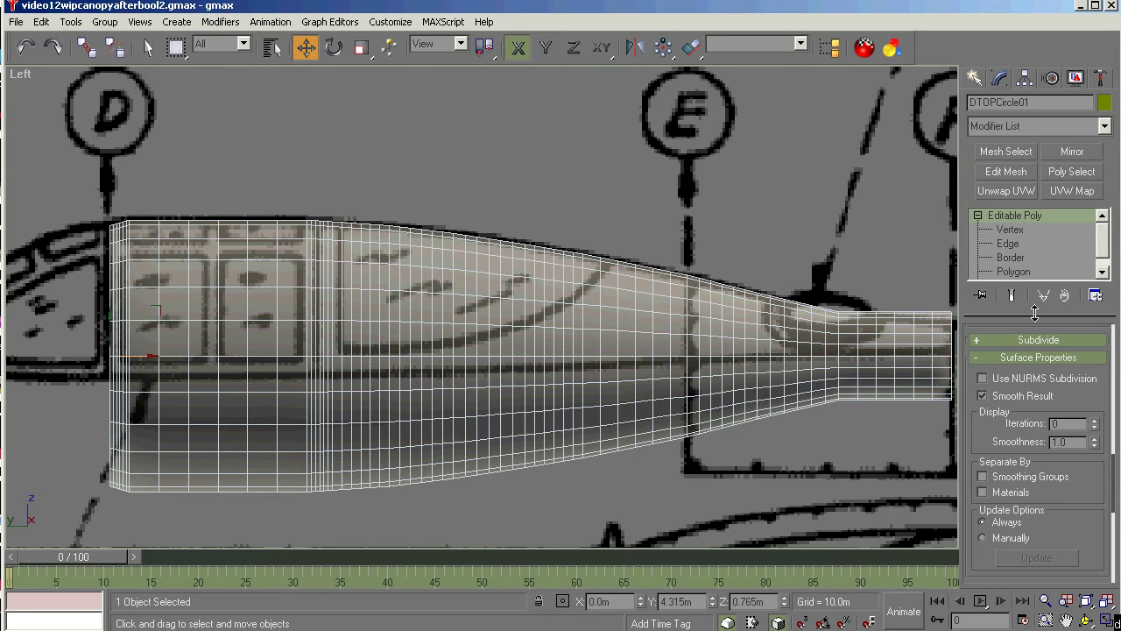
pyautogui.click(1015, 272)
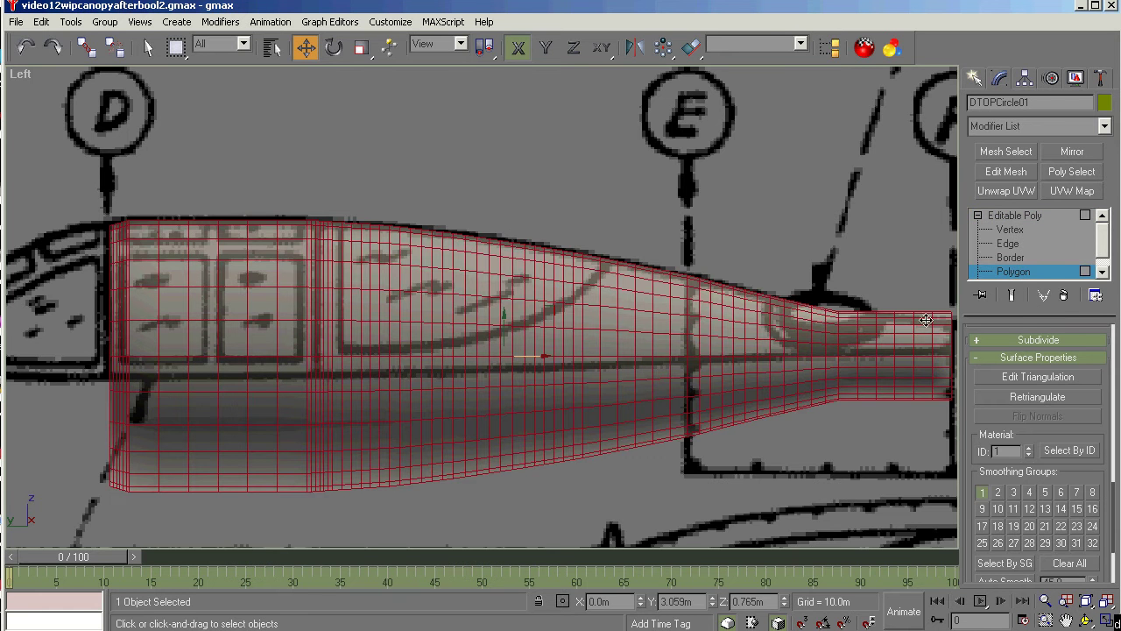
pyautogui.click(1009, 230)
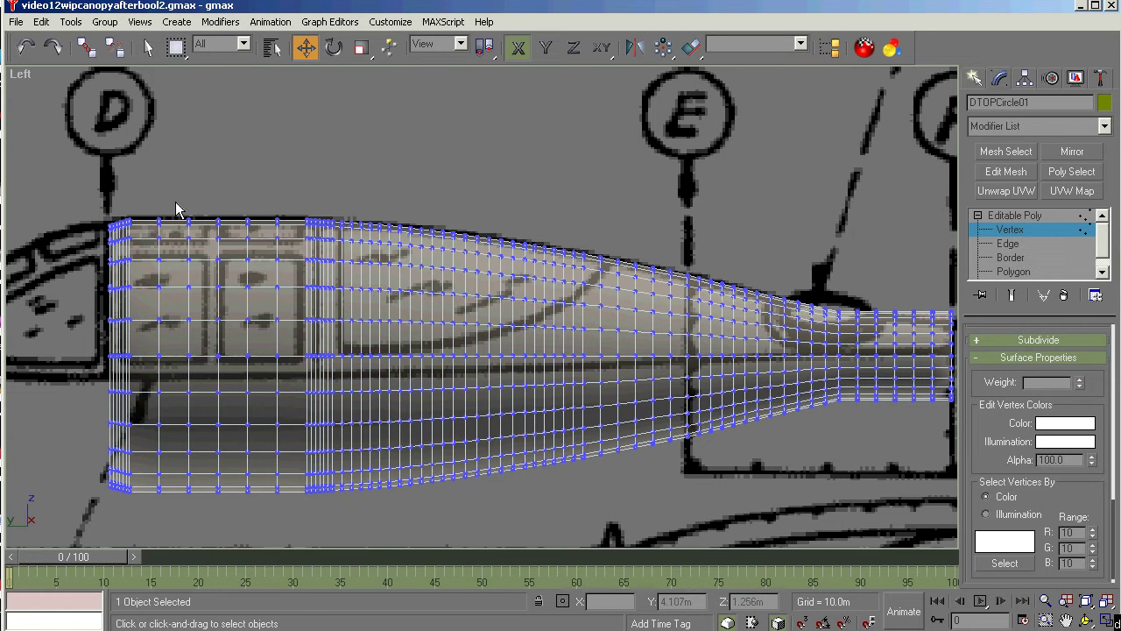
pyautogui.moveTo(175, 201); pyautogui.dragTo(854, 529)
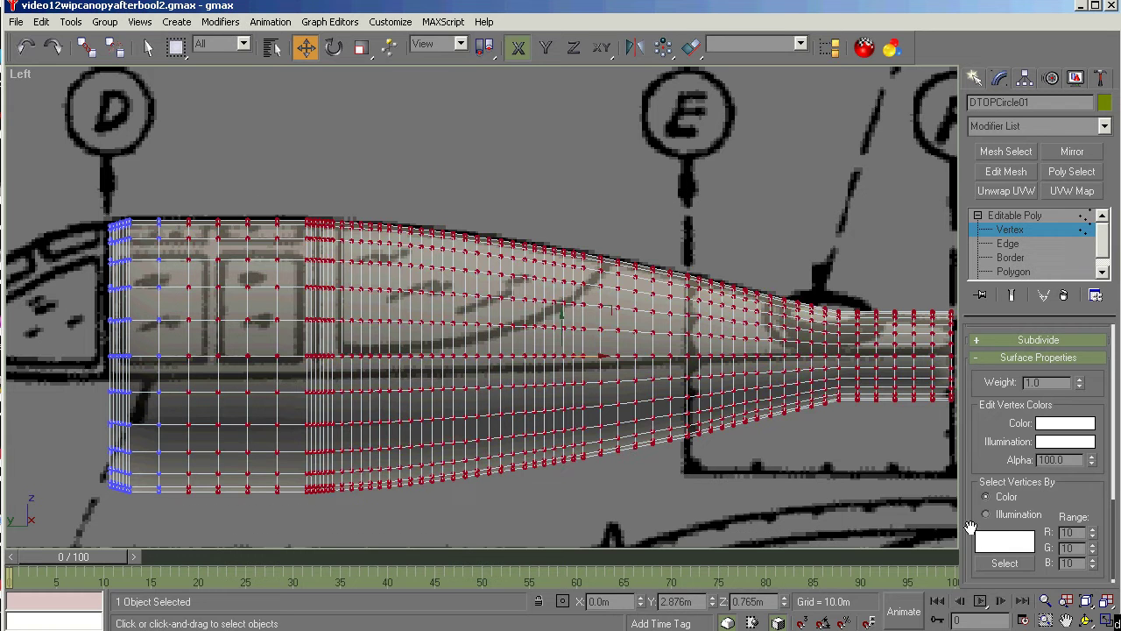
pyautogui.press('Delete')
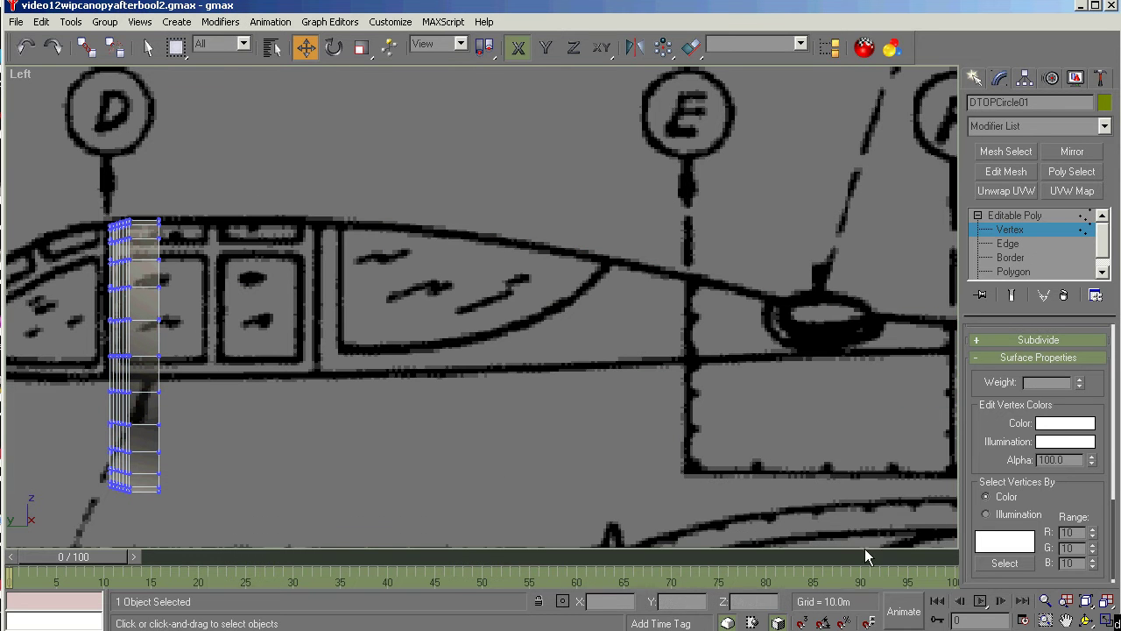
# Select the front polygon column with Select Invert, then delete it along with its isolated vertices
pyautogui.click(1016, 272)
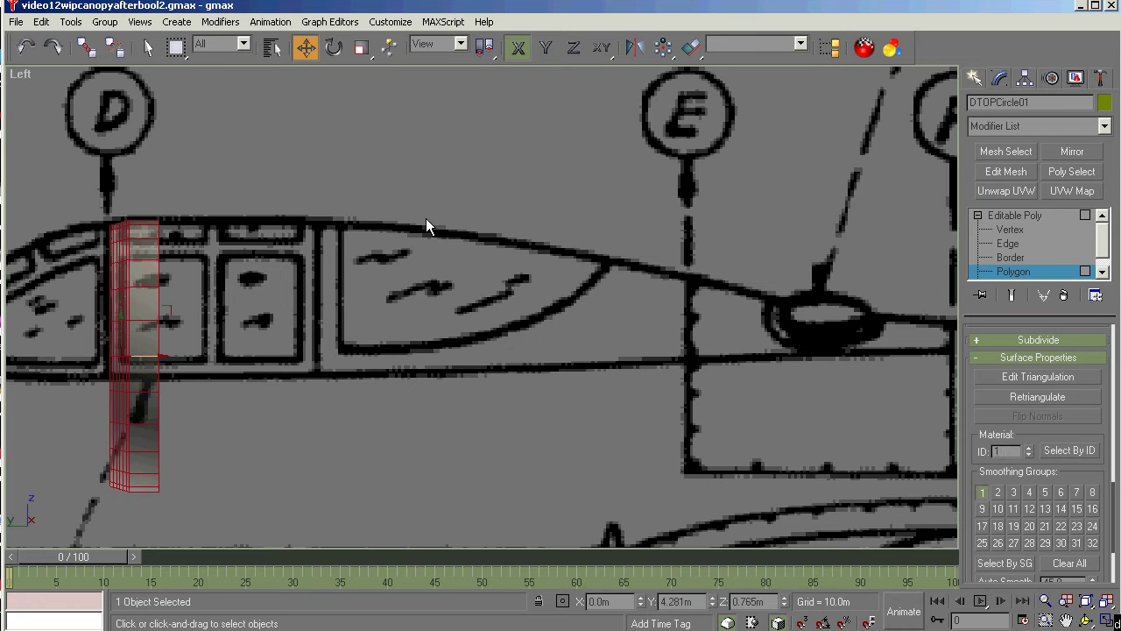
pyautogui.click(260, 189)
pyautogui.moveTo(260, 189); pyautogui.dragTo(137, 521)
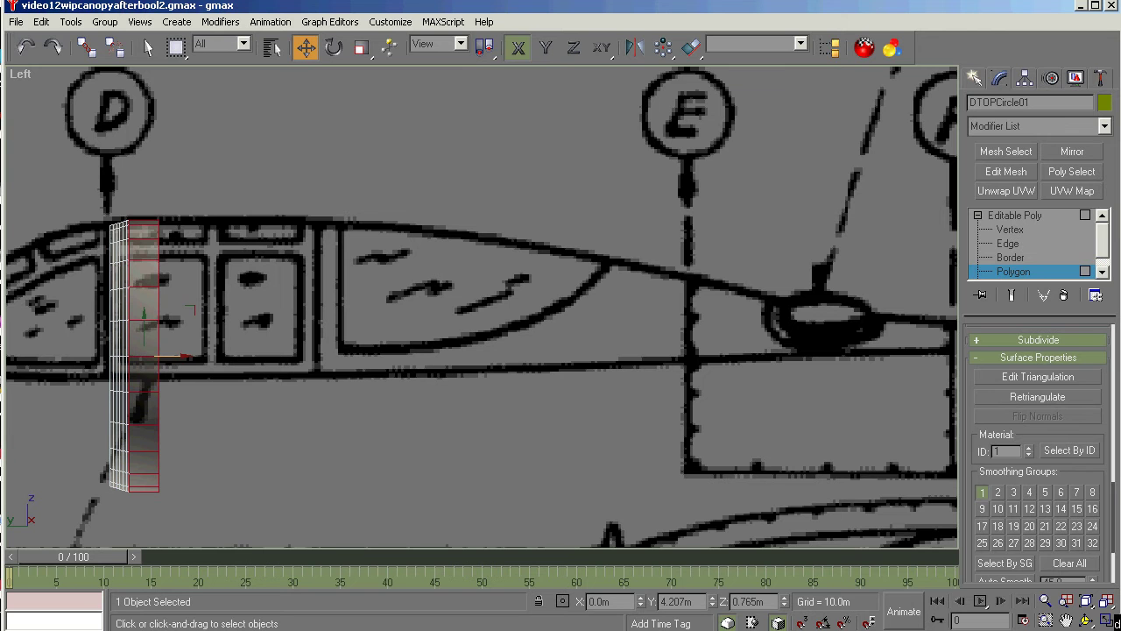
pyautogui.click(41, 21)
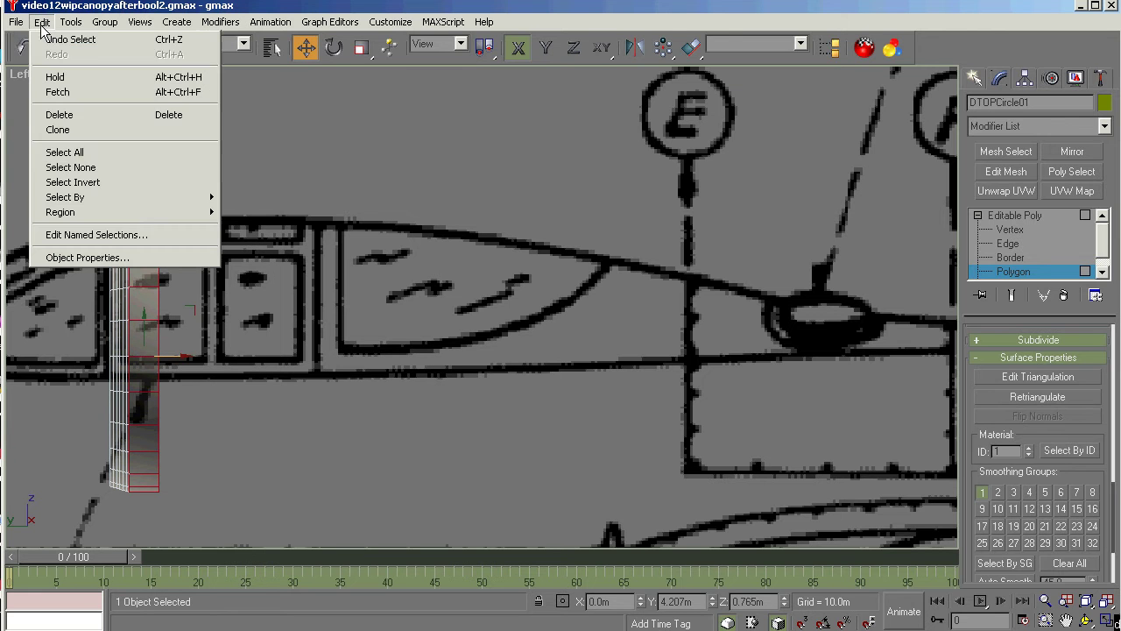
pyautogui.click(59, 153)
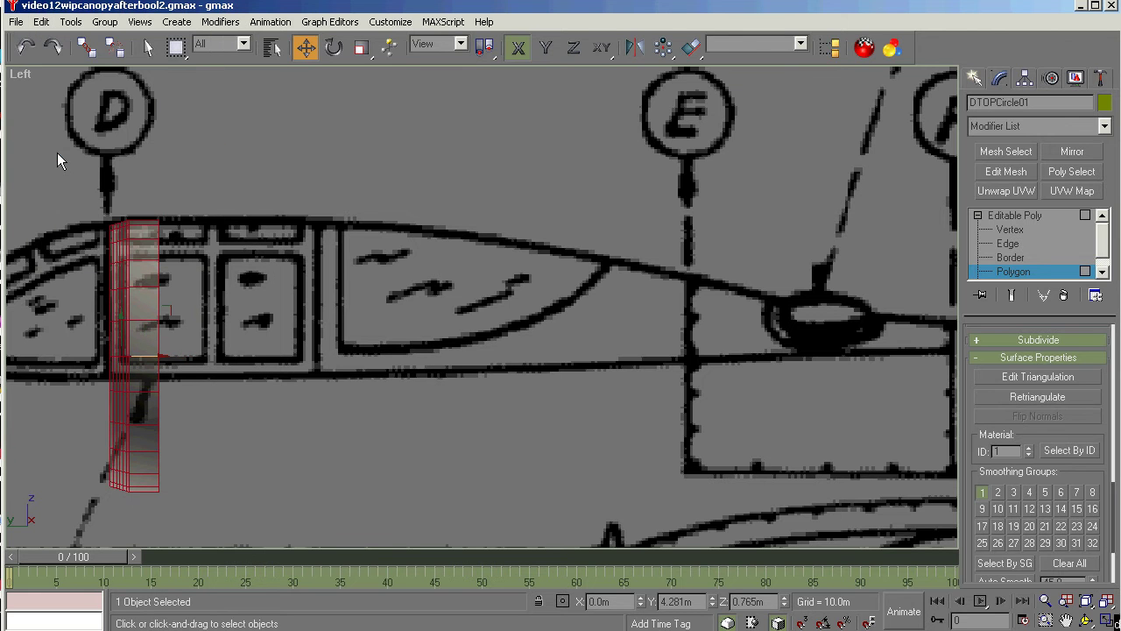
pyautogui.click(25, 46)
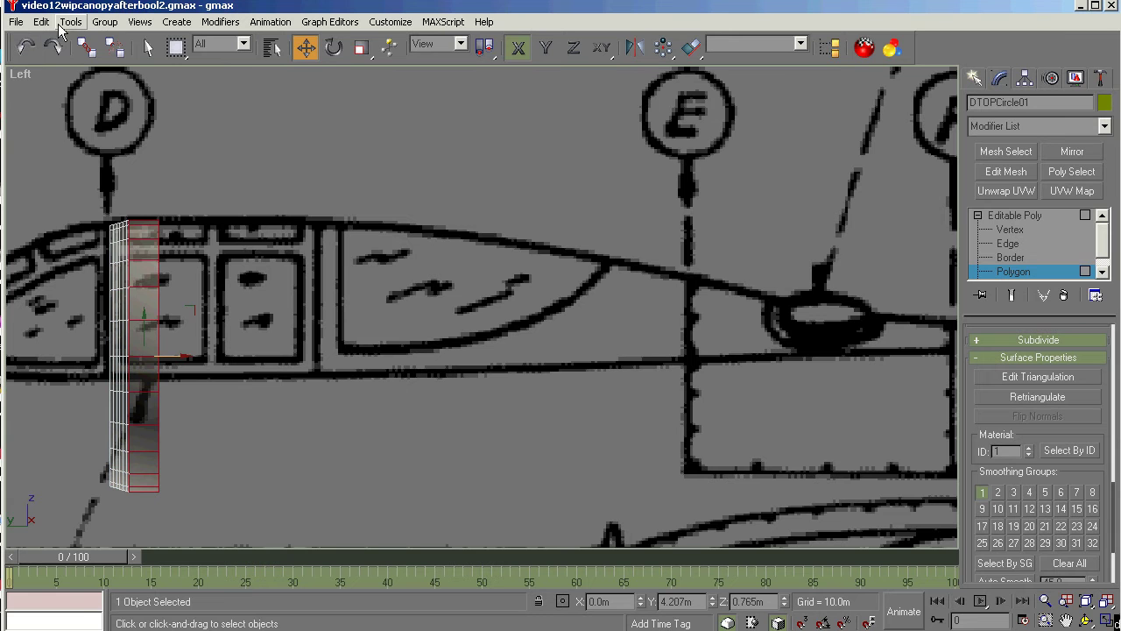
pyautogui.click(41, 21)
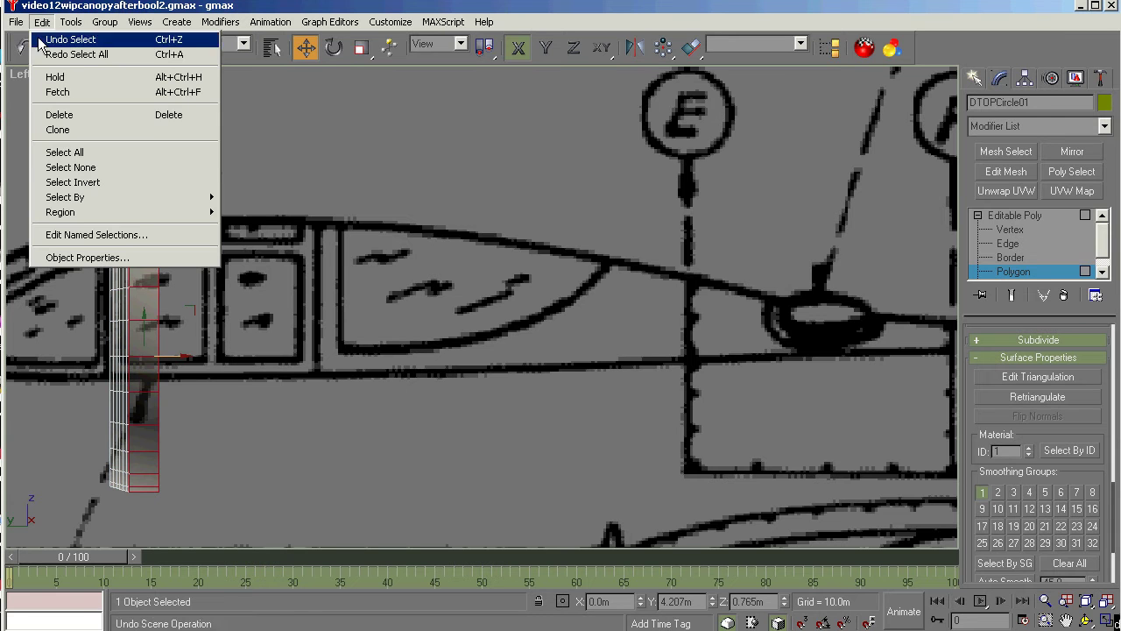
pyautogui.click(65, 183)
pyautogui.press('Delete')
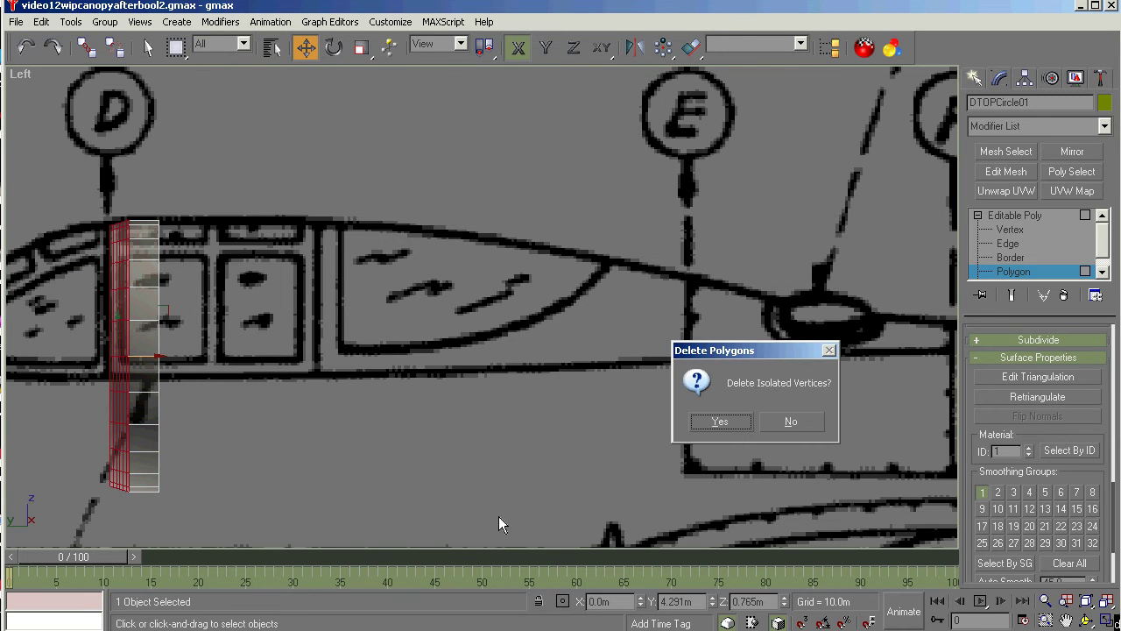
pyautogui.click(711, 423)
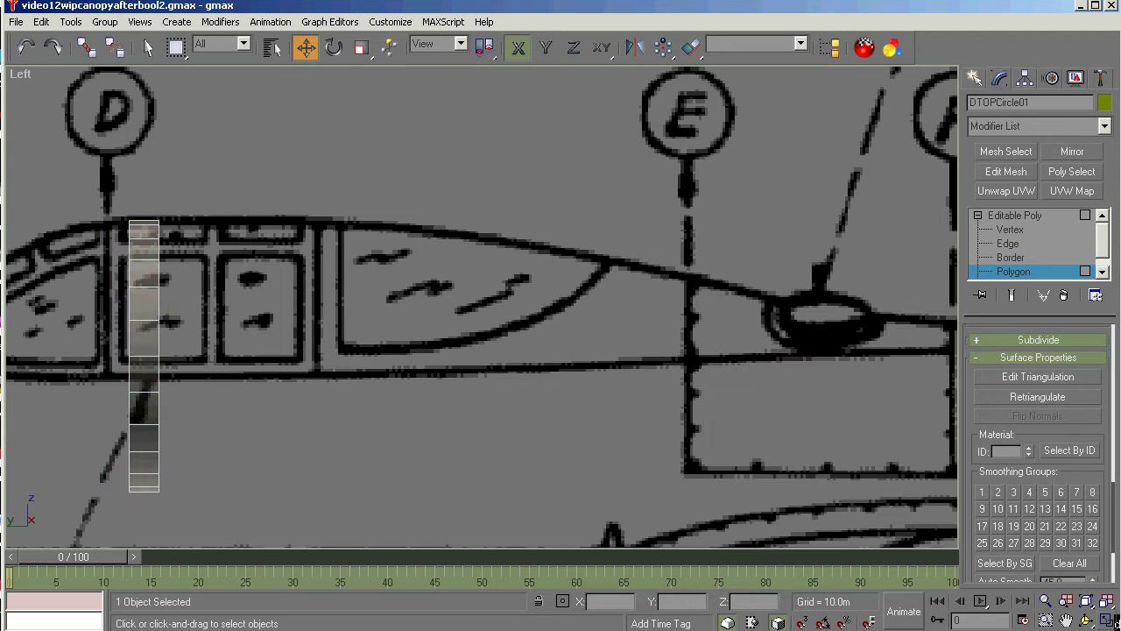
pyautogui.click(1086, 620)
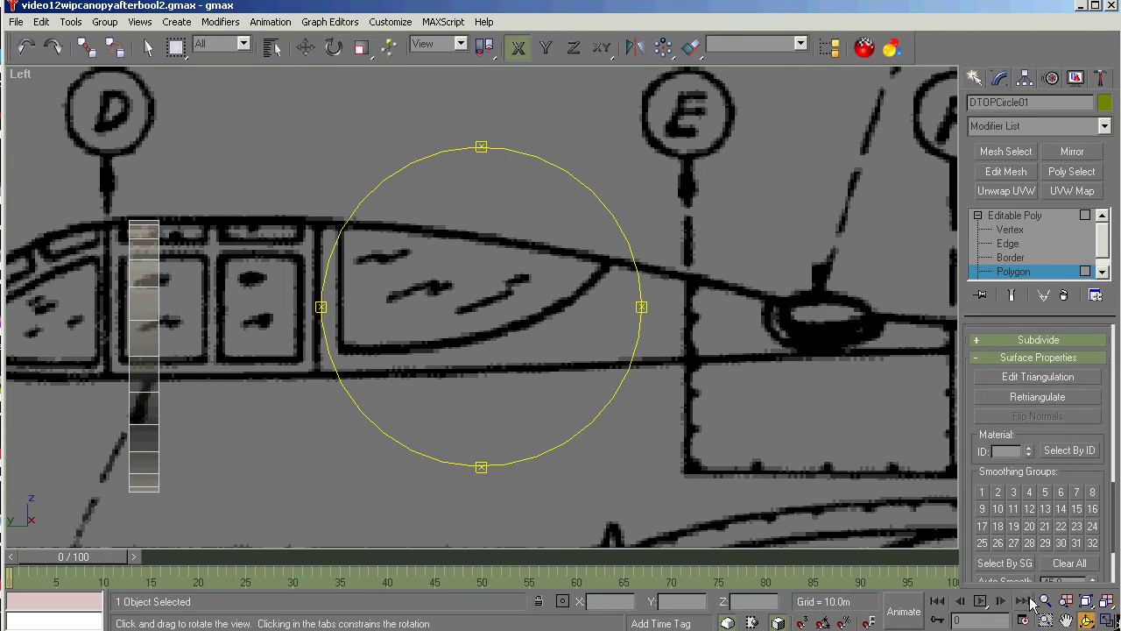
# Orbit the view, then select one open border of the ring and Cap it
pyautogui.moveTo(517, 388); pyautogui.dragTo(508, 388)
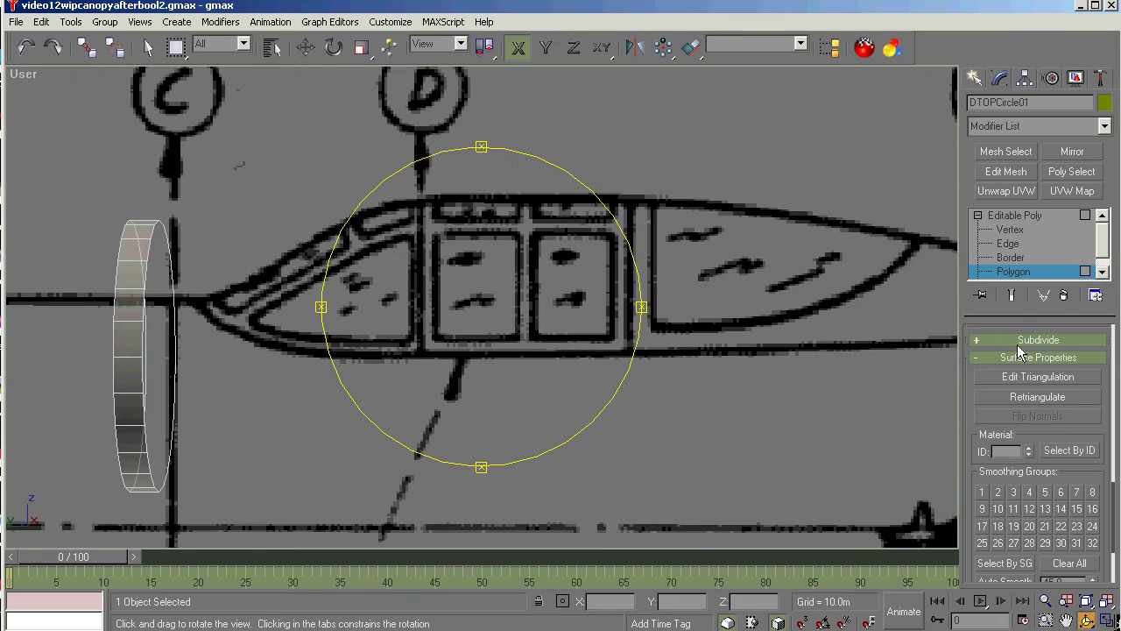
pyautogui.click(1014, 257)
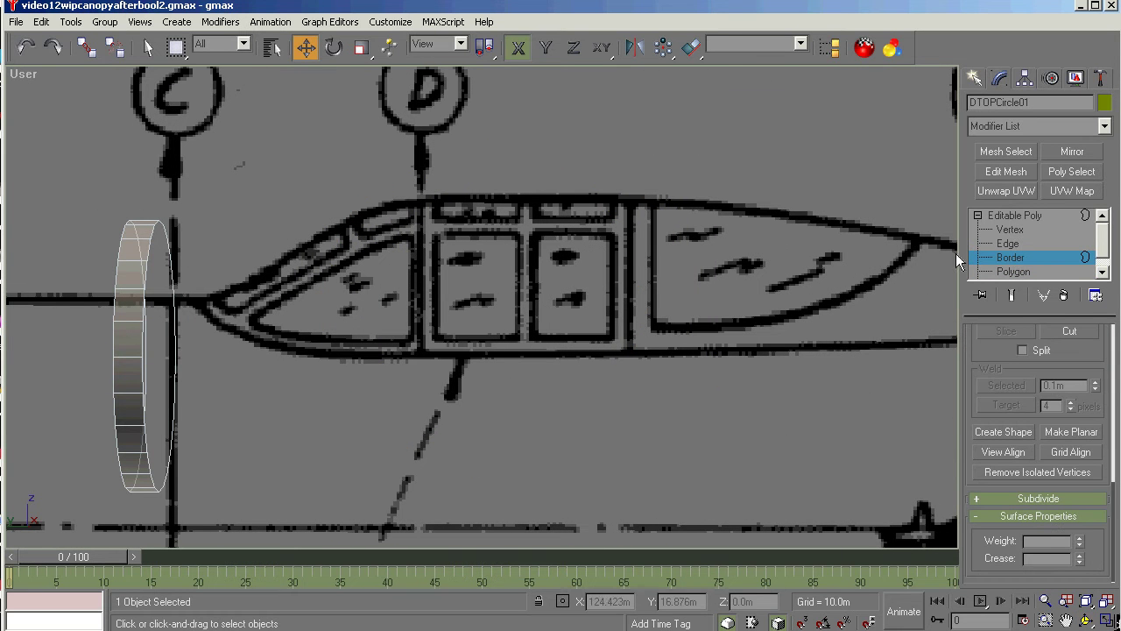
pyautogui.click(166, 239)
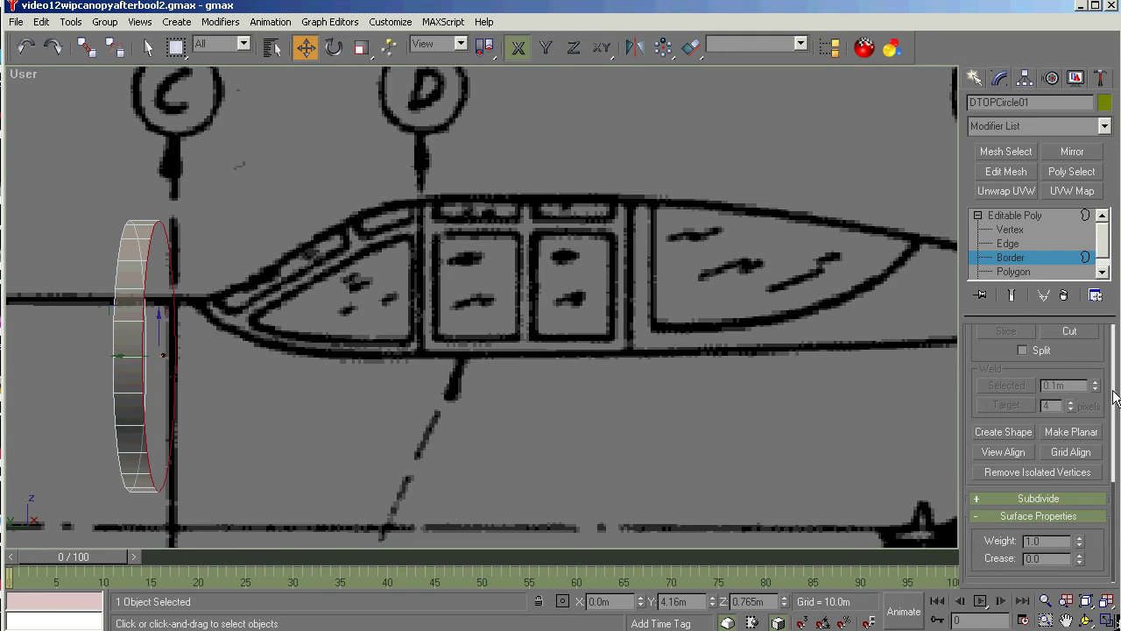
pyautogui.scroll(5, 1115, 370)
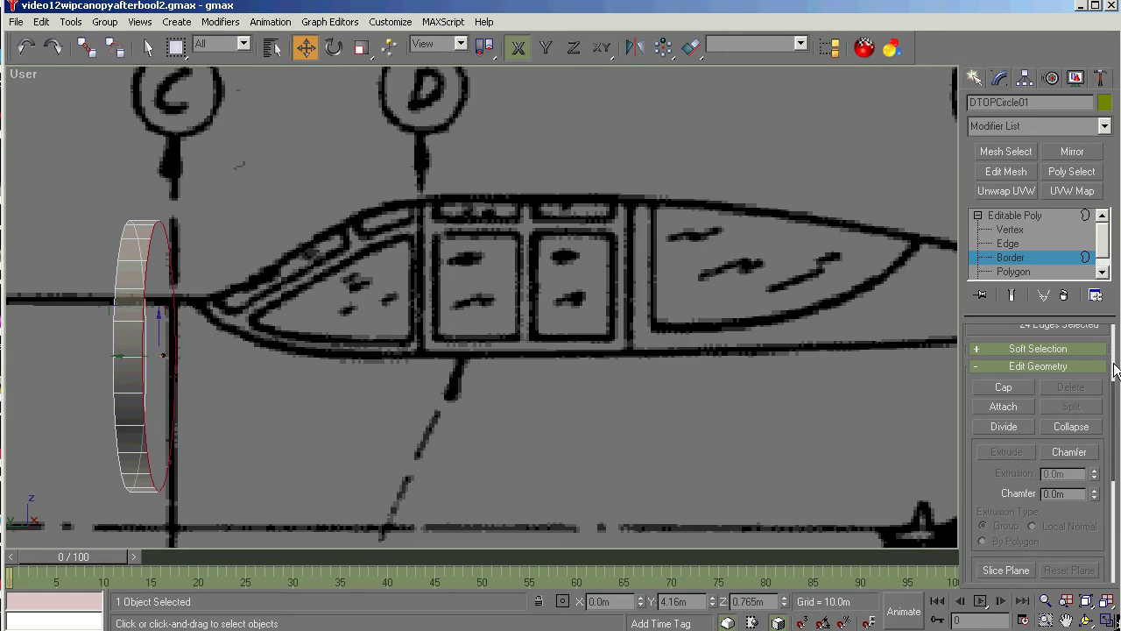
pyautogui.click(1000, 388)
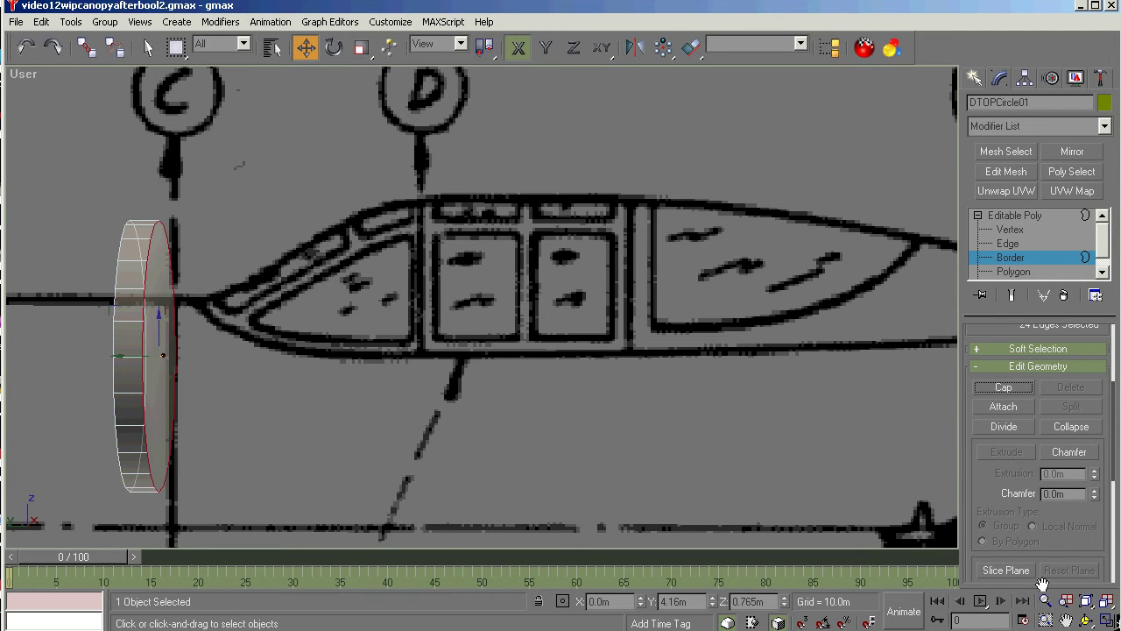
# Cap the ring's other open end, then return to Polygon level in the Left view
pyautogui.click(1084, 619)
pyautogui.moveTo(555, 420); pyautogui.dragTo(590, 421)
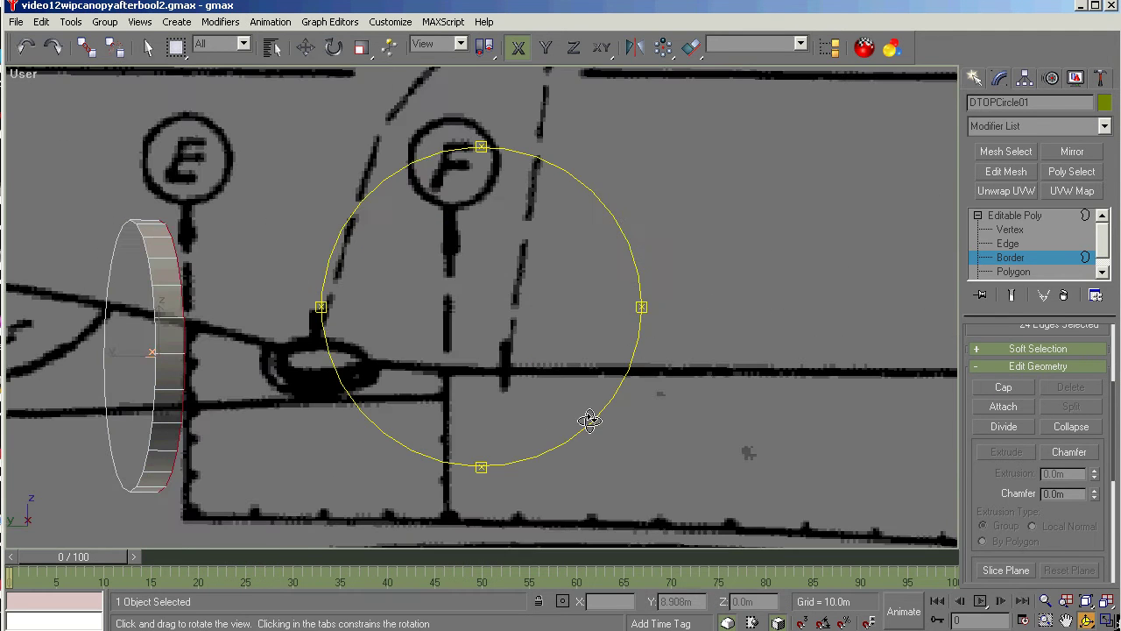
pyautogui.rightClick(580, 430)
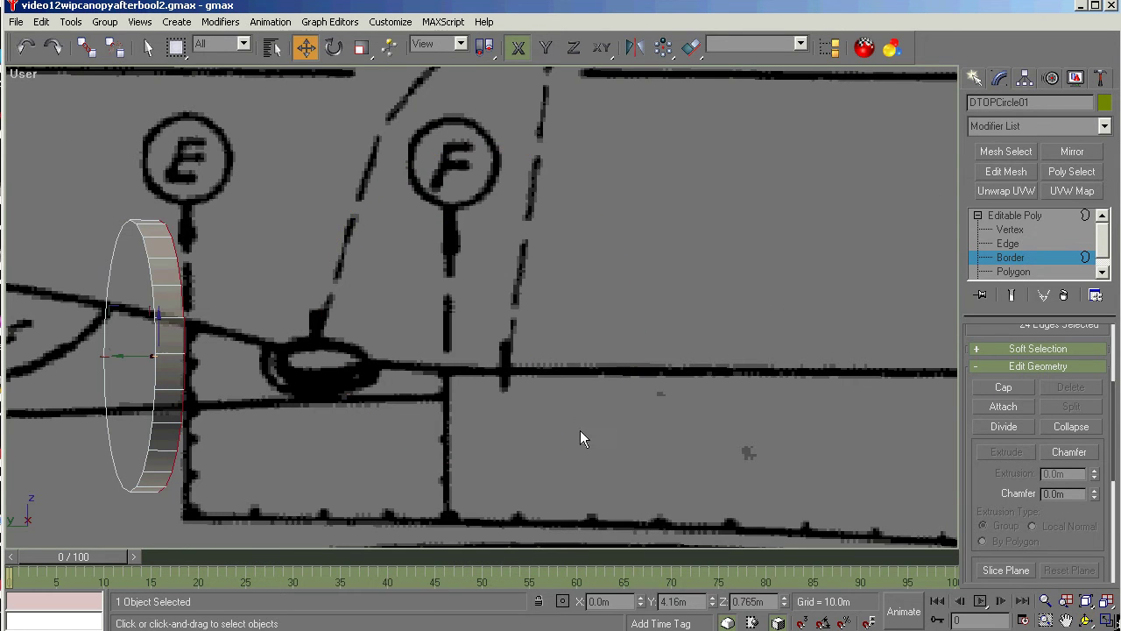
pyautogui.click(104, 312)
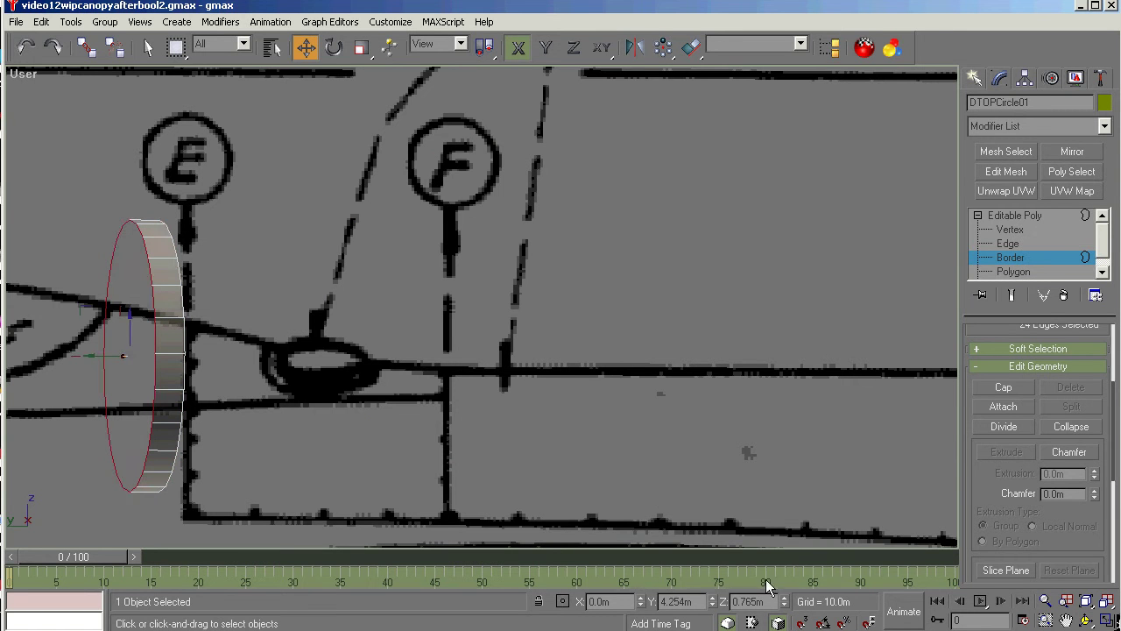
pyautogui.click(1002, 388)
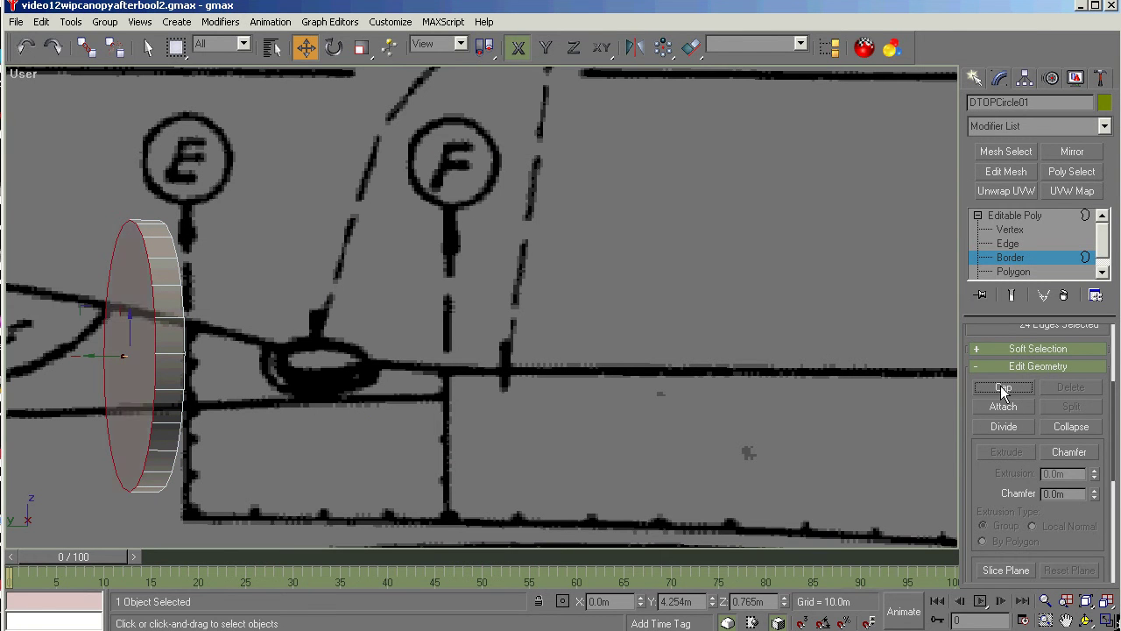
pyautogui.click(1021, 272)
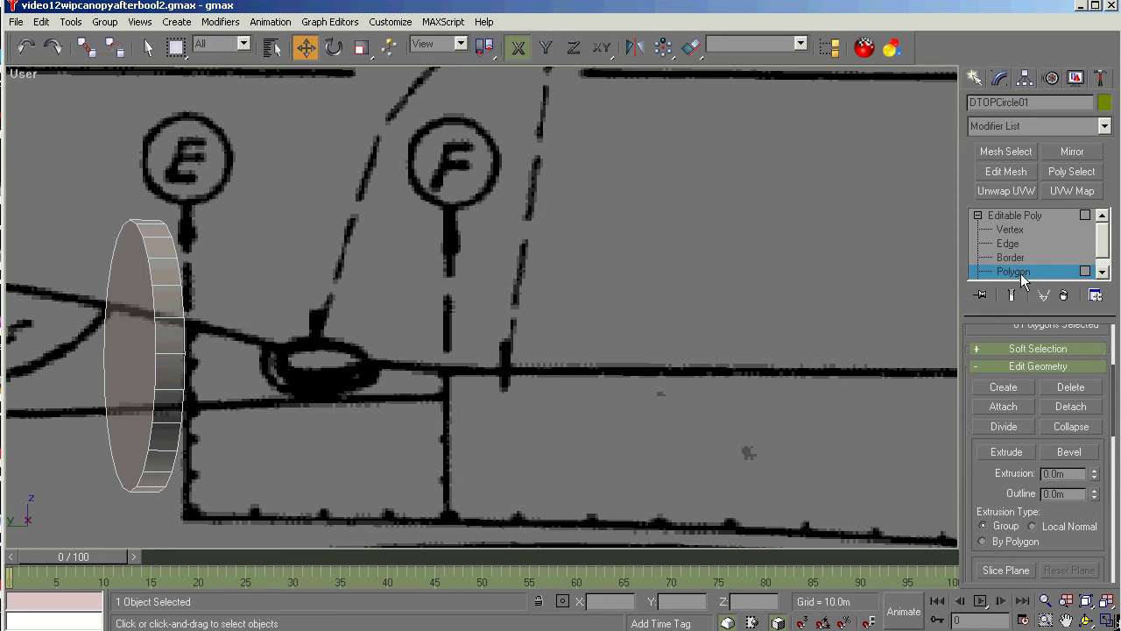
pyautogui.press('l')
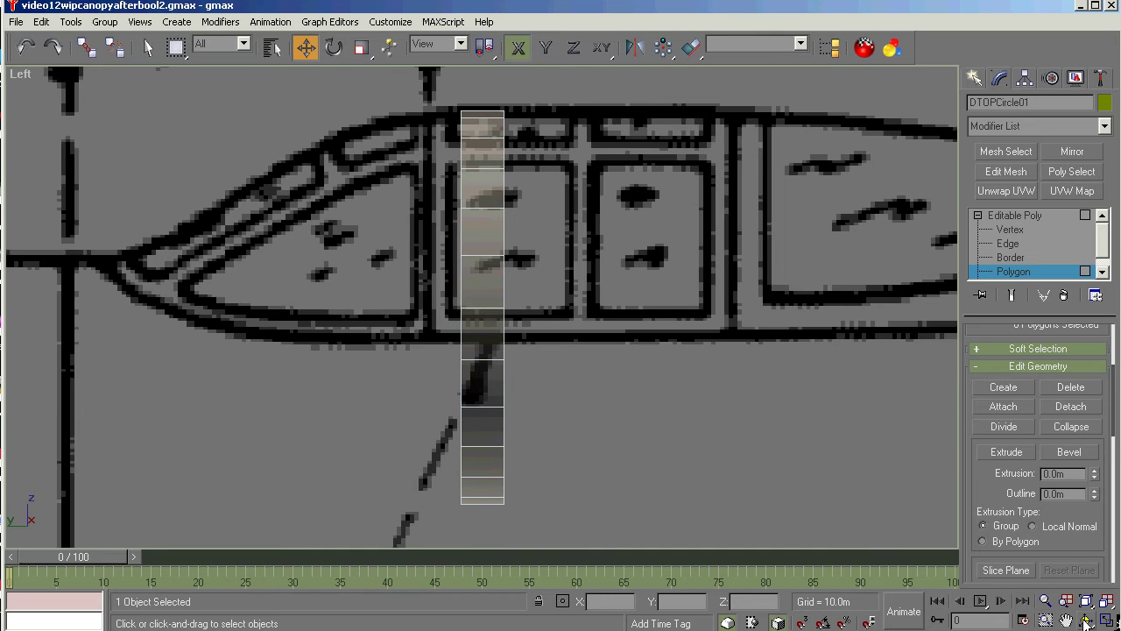
# Select the cylinder's flat end-cap polygon and go back to the Left viewport
pyautogui.click(1086, 620)
pyautogui.moveTo(593, 380); pyautogui.dragTo(600, 380)
pyautogui.rightClick(561, 362)
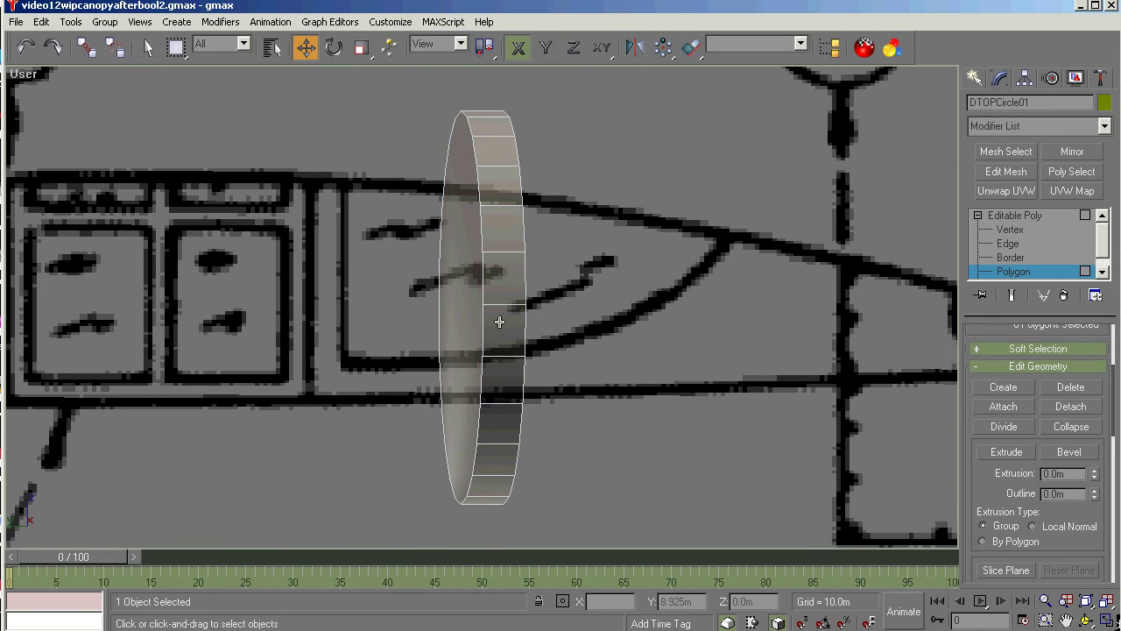
pyautogui.click(148, 47)
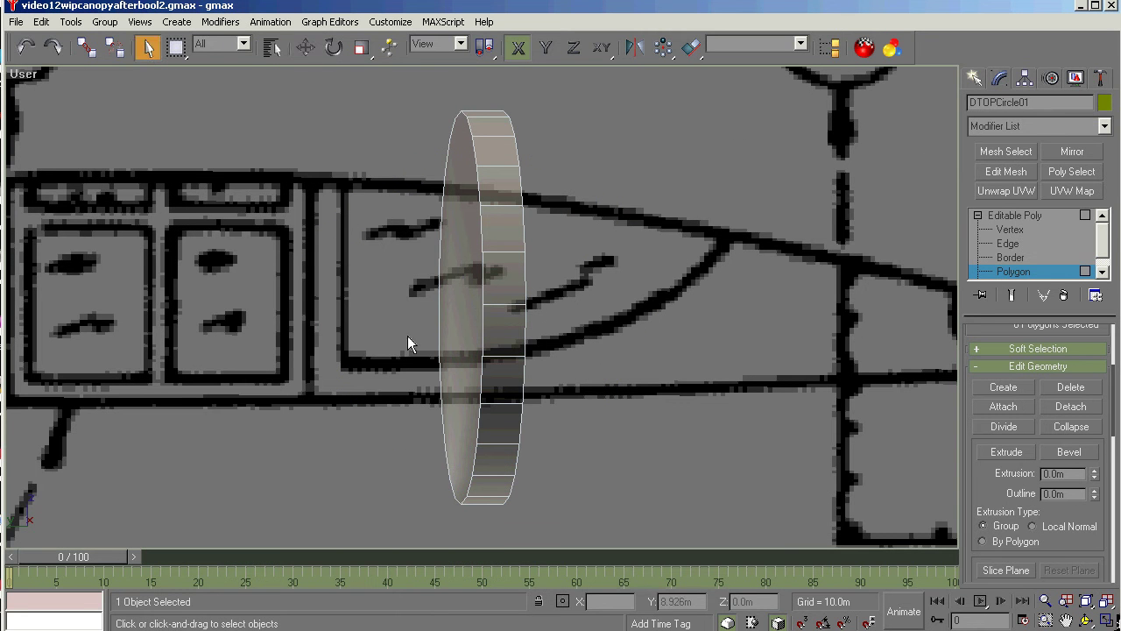
pyautogui.click(453, 331)
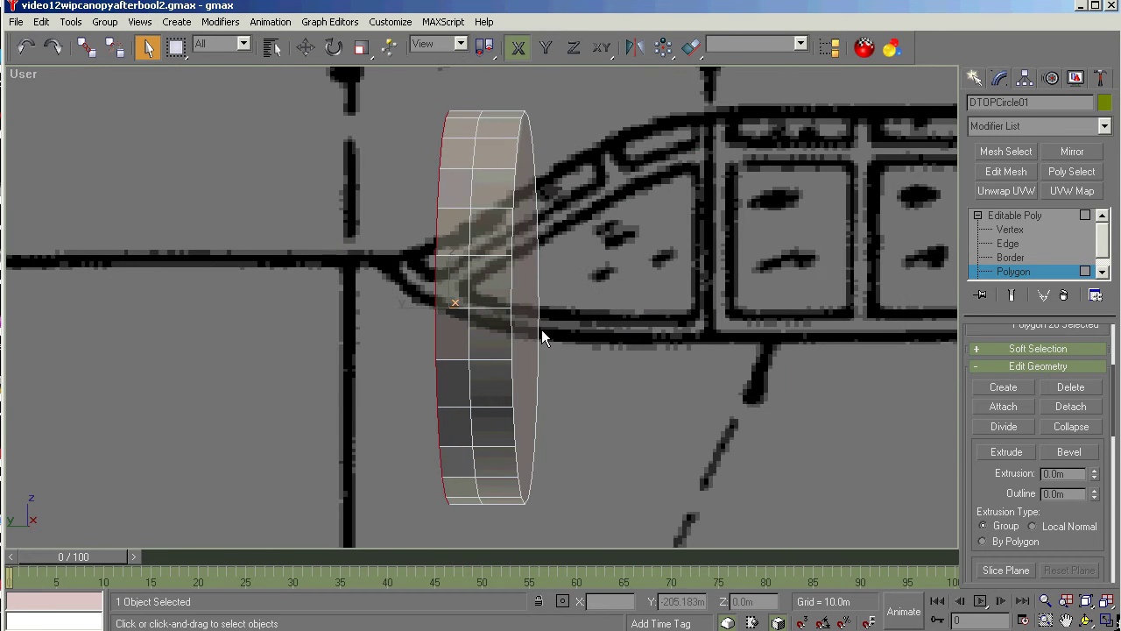
pyautogui.press('l')
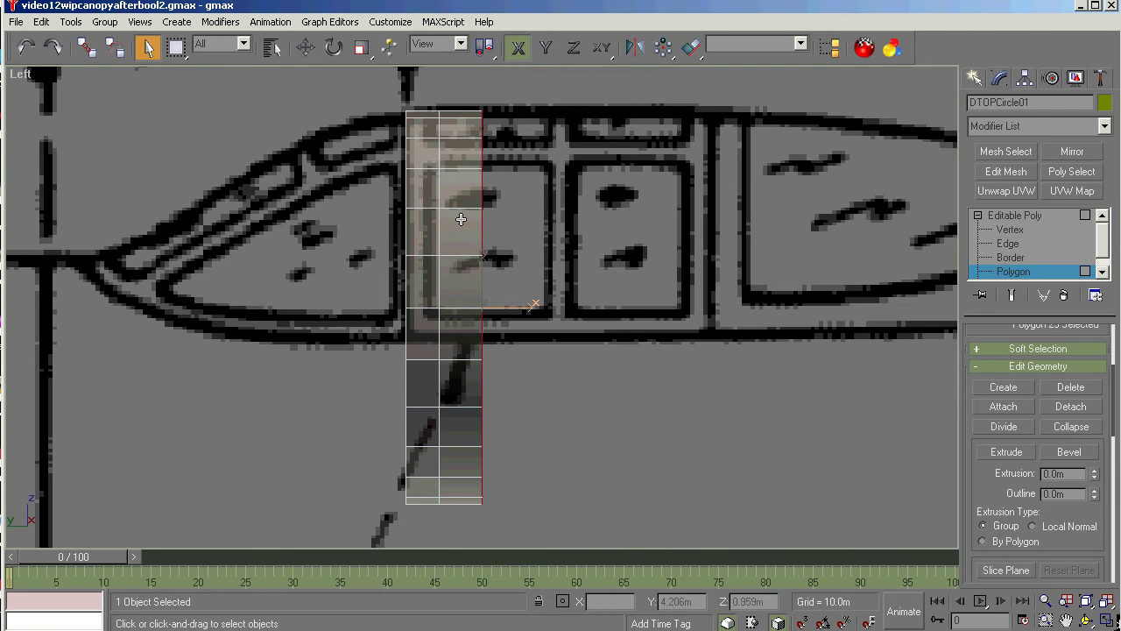
# Extrude the end face in successive sections back along the canopy to station F
pyautogui.click(1007, 452)
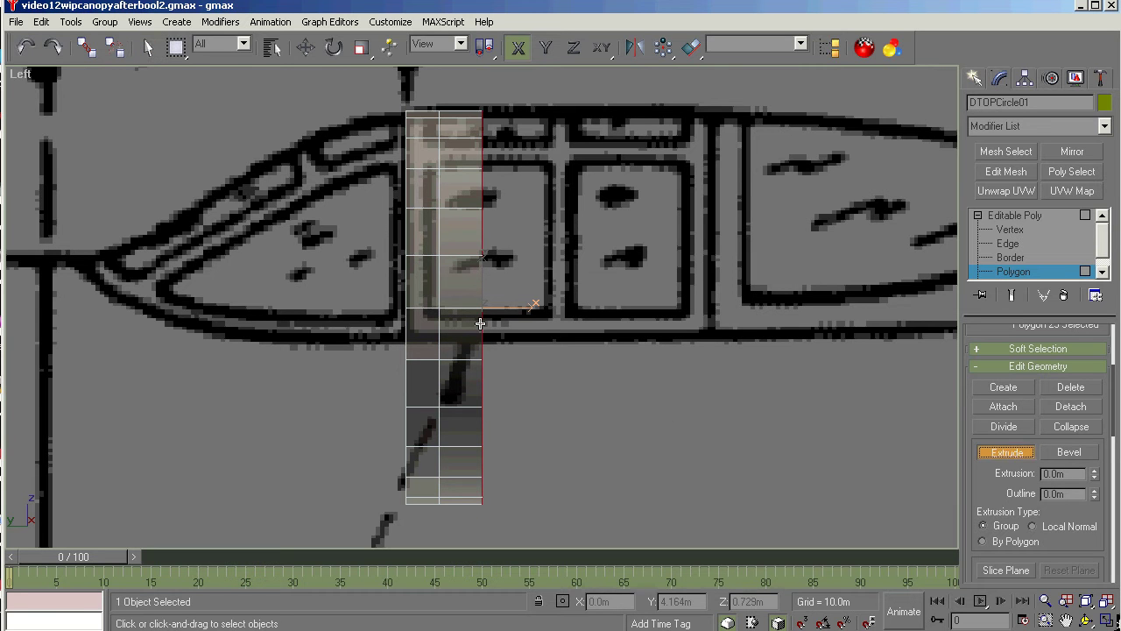
pyautogui.moveTo(482, 326); pyautogui.dragTo(750, 112)
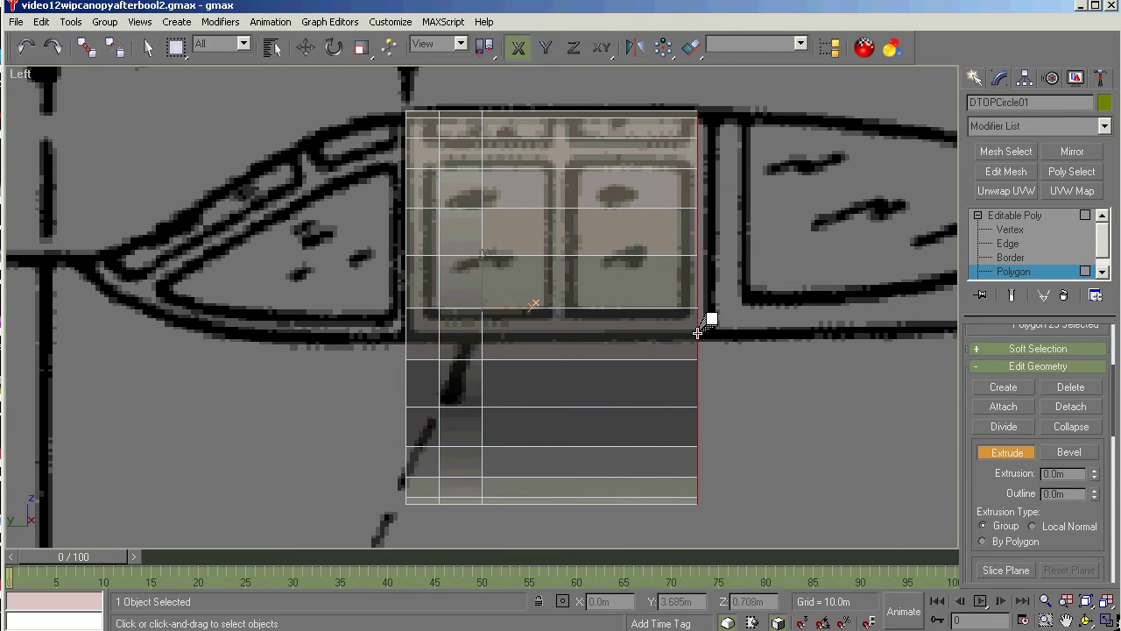
pyautogui.moveTo(698, 332); pyautogui.dragTo(846, 219)
pyautogui.scroll(-2, 75, 316)
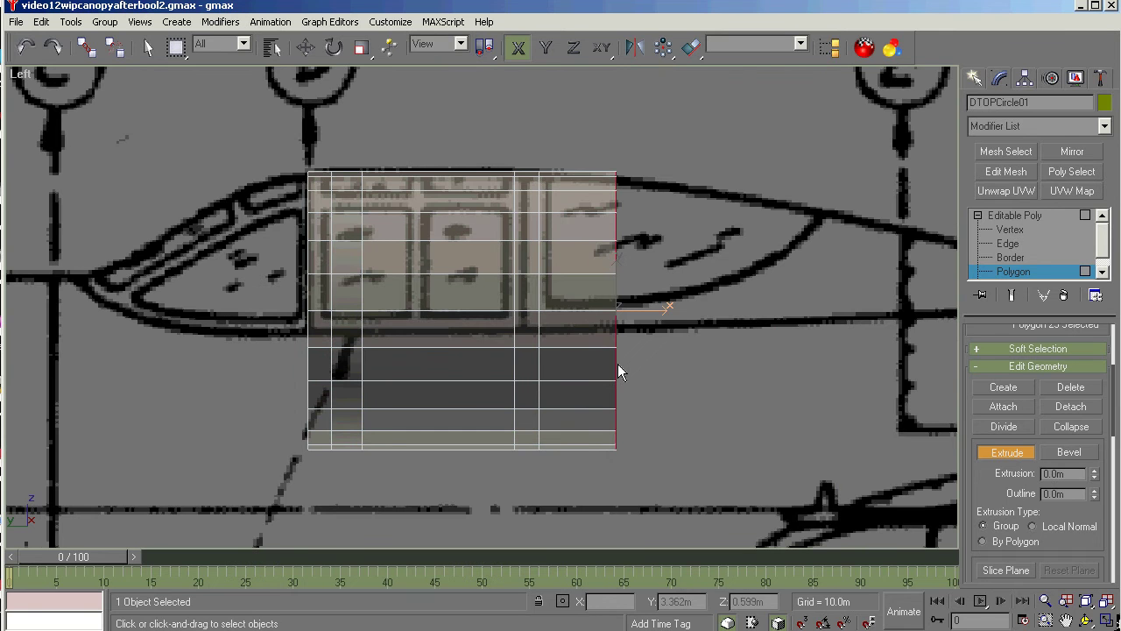
pyautogui.moveTo(623, 350); pyautogui.dragTo(704, 297)
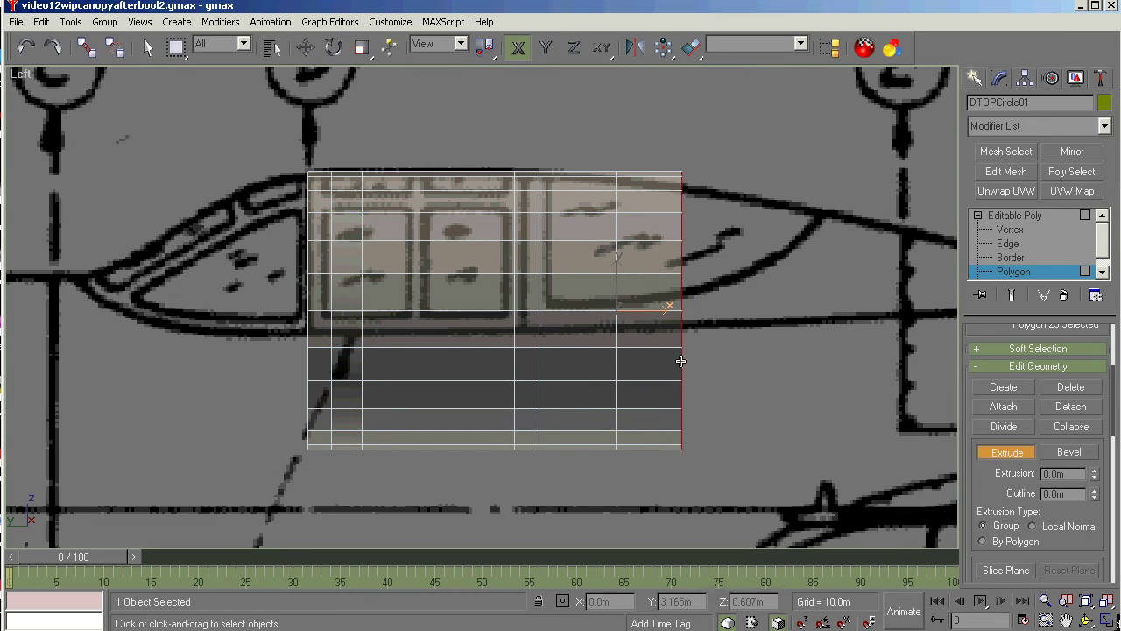
pyautogui.moveTo(682, 360); pyautogui.dragTo(775, 250)
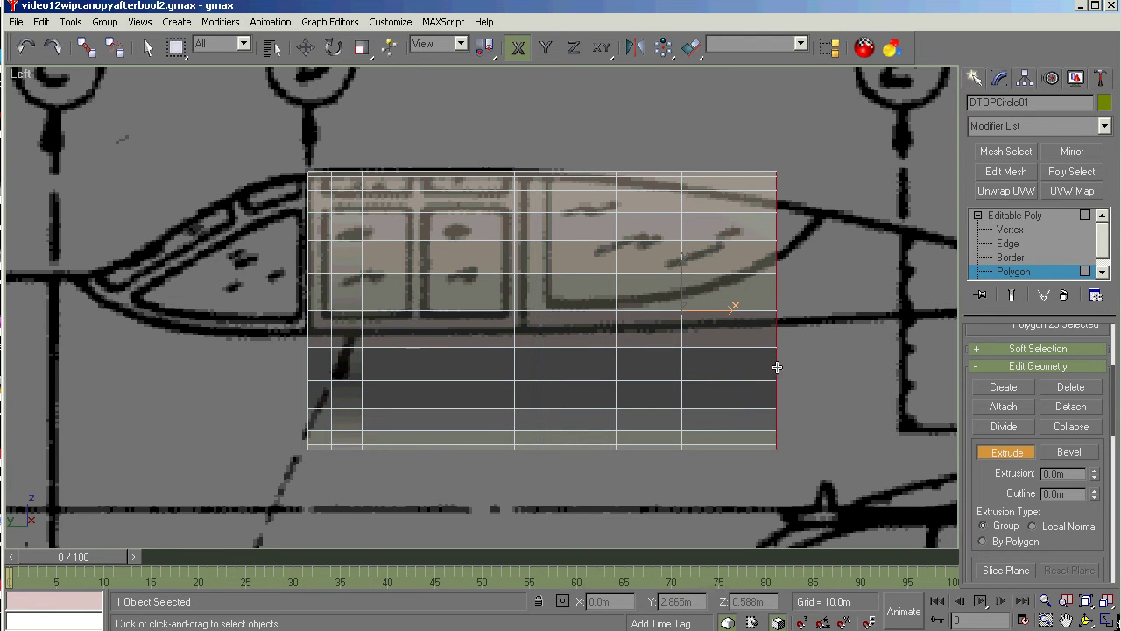
pyautogui.moveTo(776, 367); pyautogui.dragTo(867, 263)
pyautogui.scroll(-3, 245, 335)
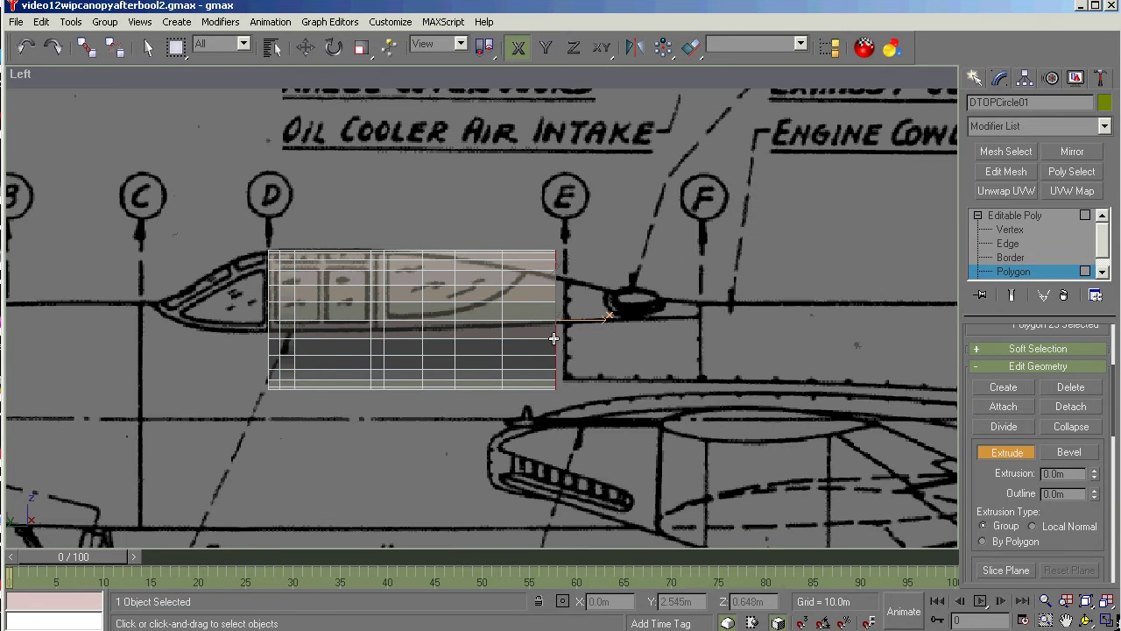
pyautogui.moveTo(555, 329); pyautogui.dragTo(584, 285)
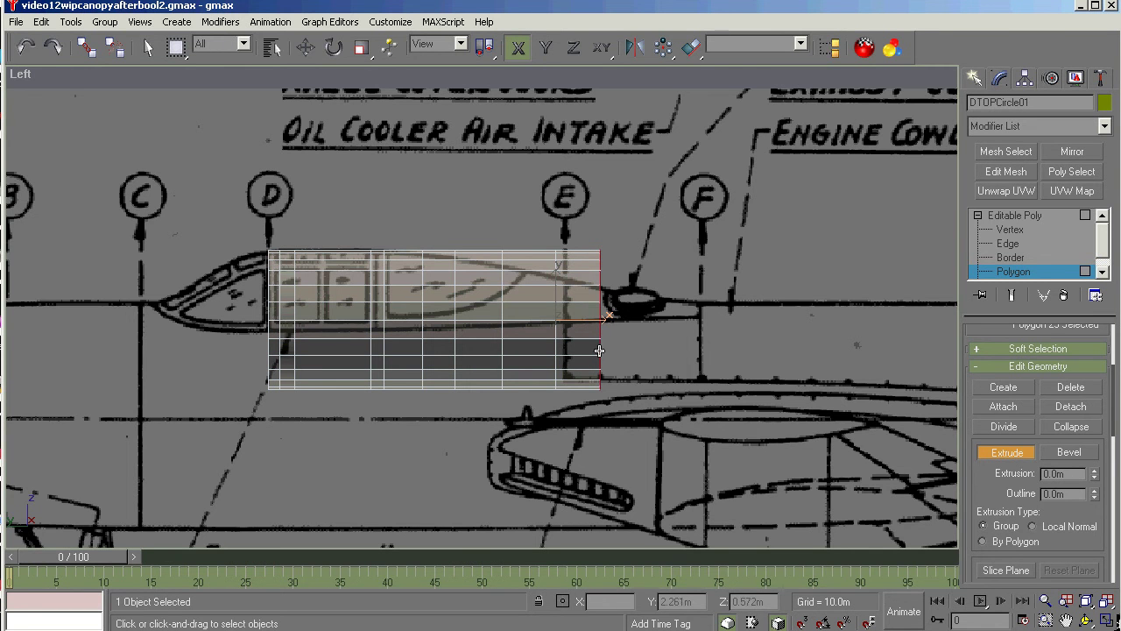
pyautogui.moveTo(602, 354); pyautogui.dragTo(638, 331)
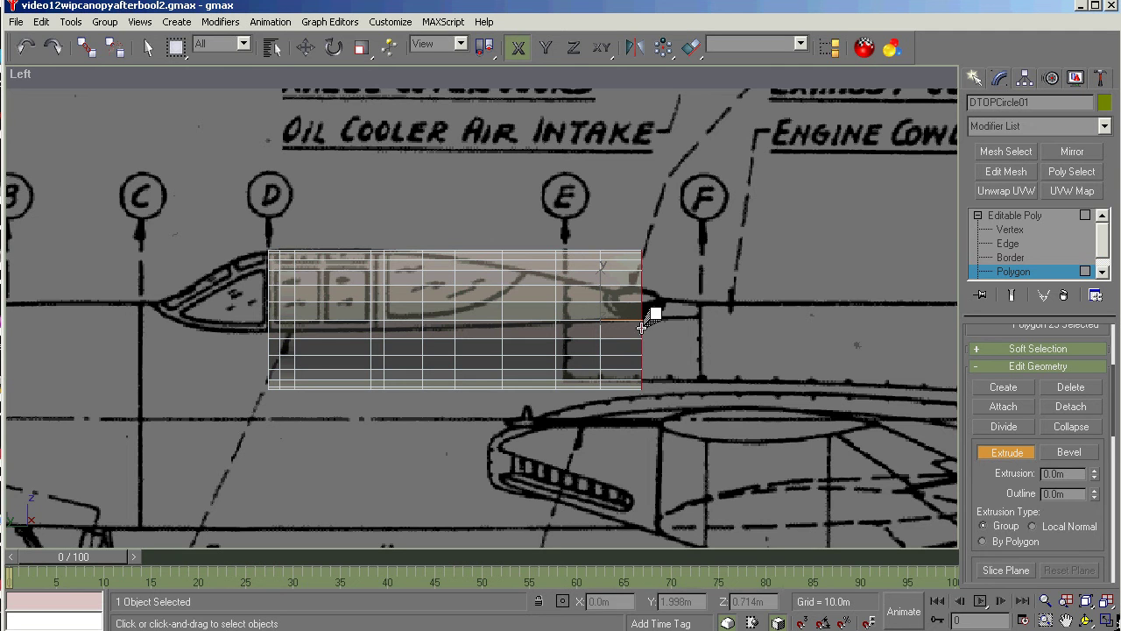
pyautogui.moveTo(642, 327); pyautogui.dragTo(663, 269)
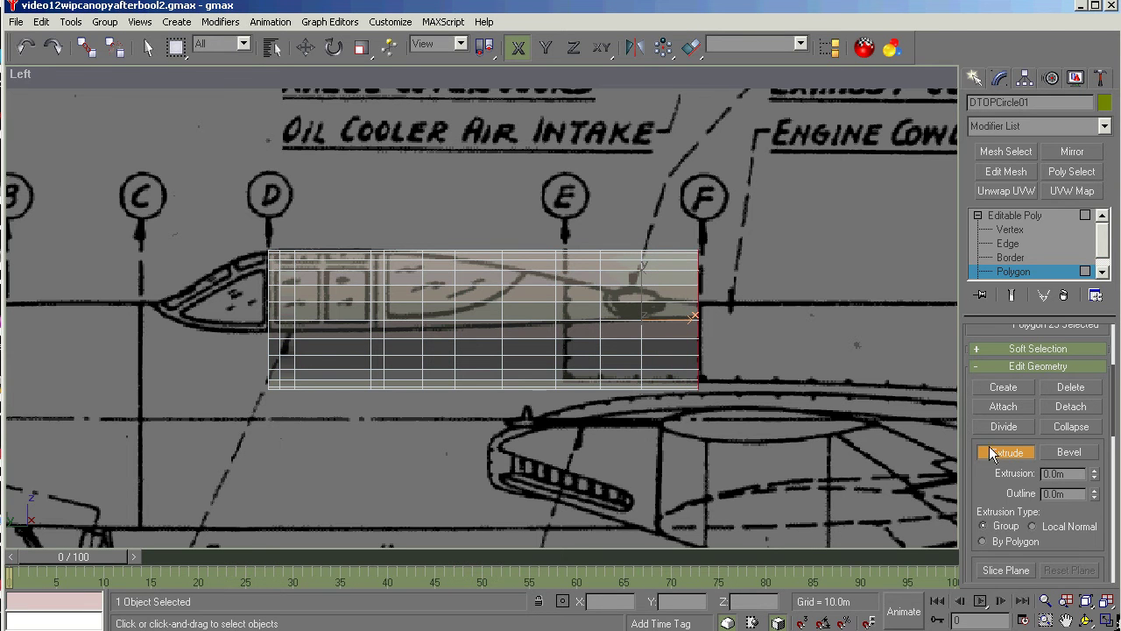
# Exit extrusion and Polygon level, switching to Select and Move at Vertex level
pyautogui.click(992, 452)
pyautogui.click(1089, 603)
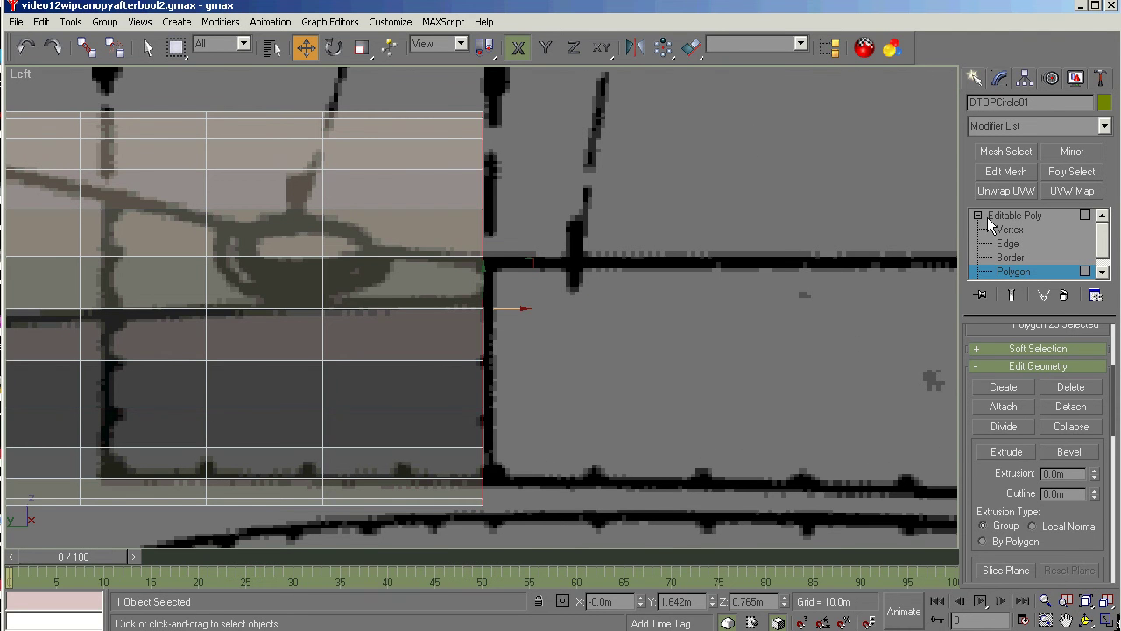
pyautogui.click(993, 217)
pyautogui.click(1084, 600)
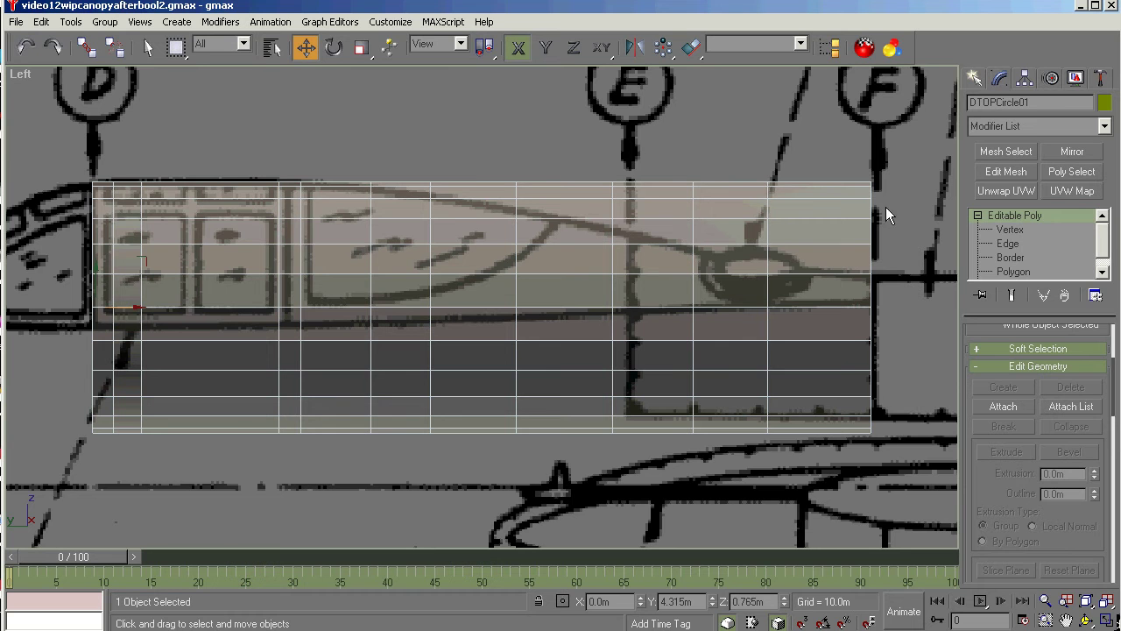
pyautogui.click(1015, 230)
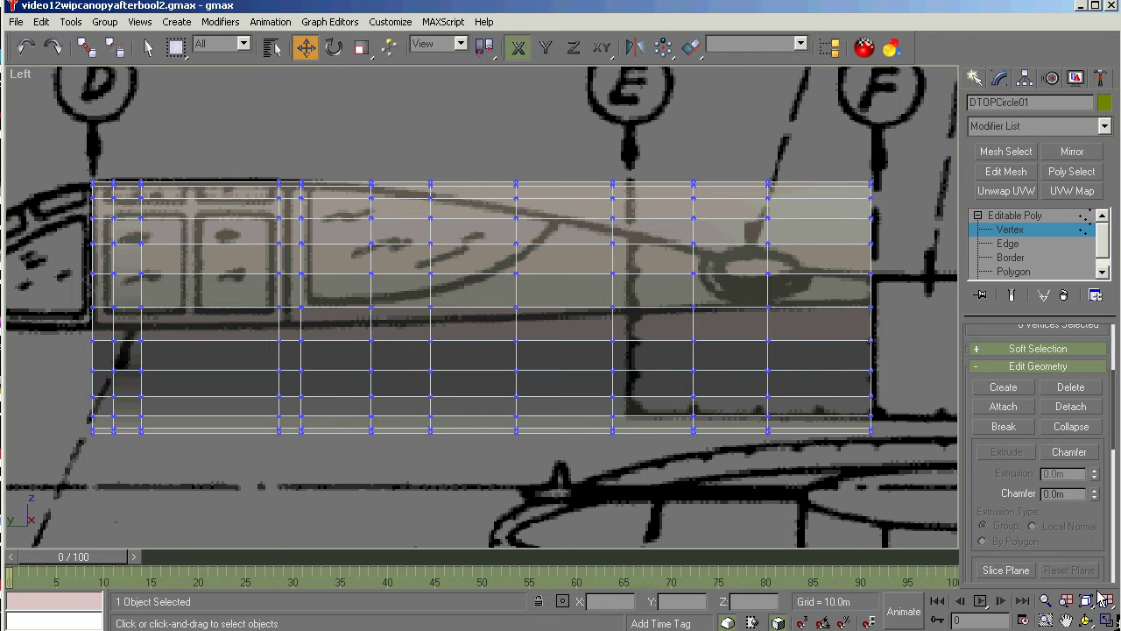
# Zoom into the mesh and Y-scale the first four vertex columns down, the fourth to 89%
pyautogui.click(1046, 619)
pyautogui.moveTo(69, 155); pyautogui.dragTo(325, 455)
pyautogui.click(361, 47)
pyautogui.moveTo(267, 89); pyautogui.dragTo(327, 547)
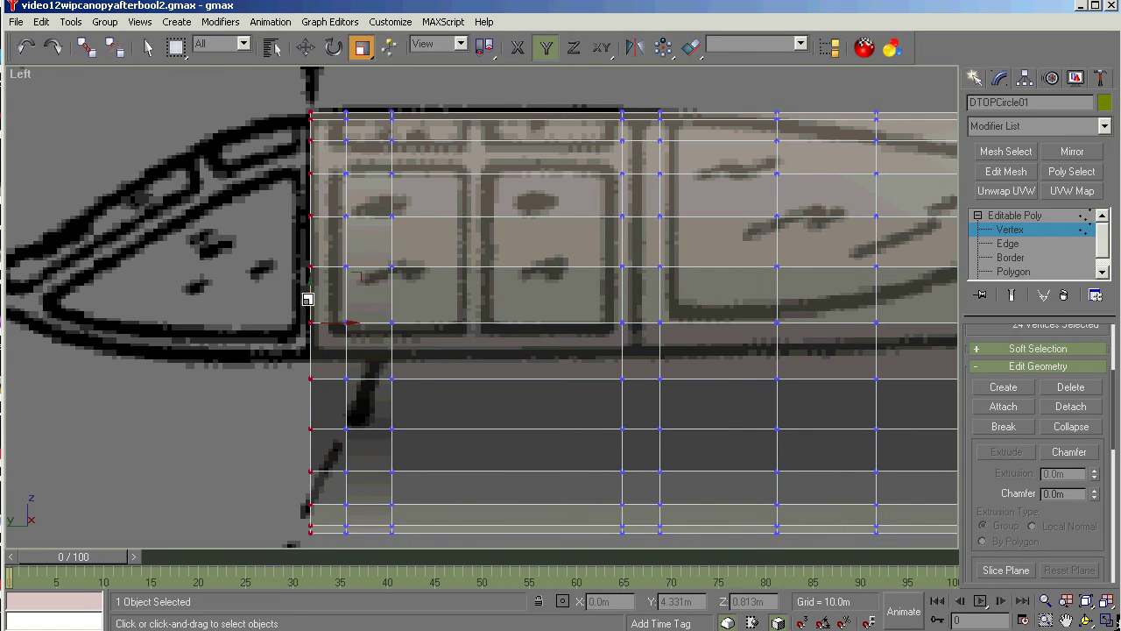
pyautogui.moveTo(307, 298); pyautogui.dragTo(302, 297)
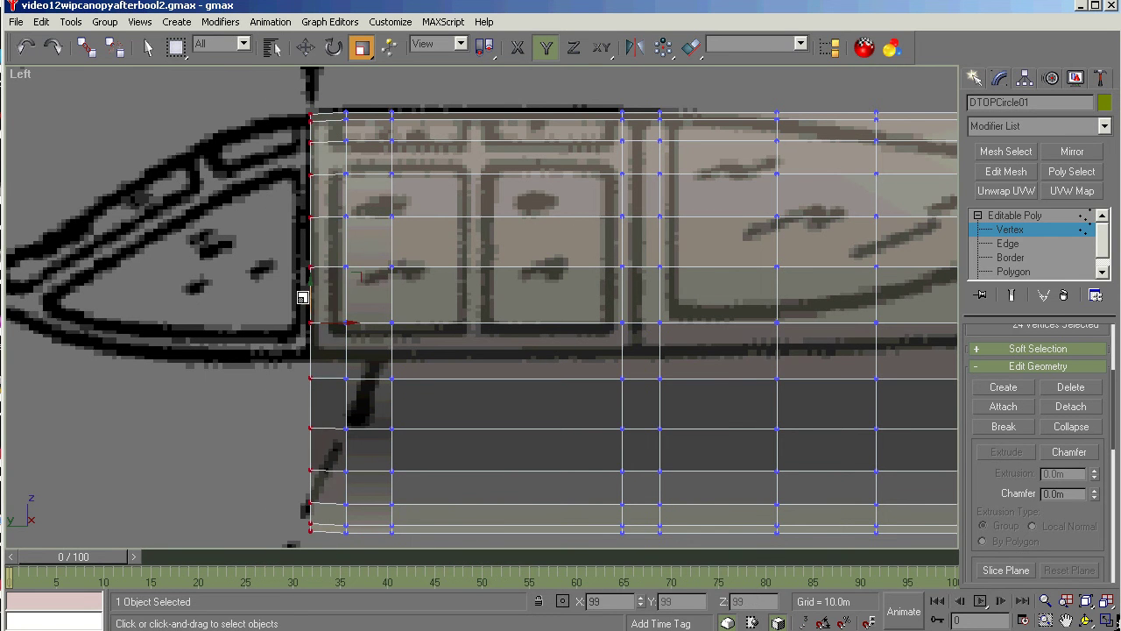
pyautogui.moveTo(694, 93); pyautogui.dragTo(662, 537)
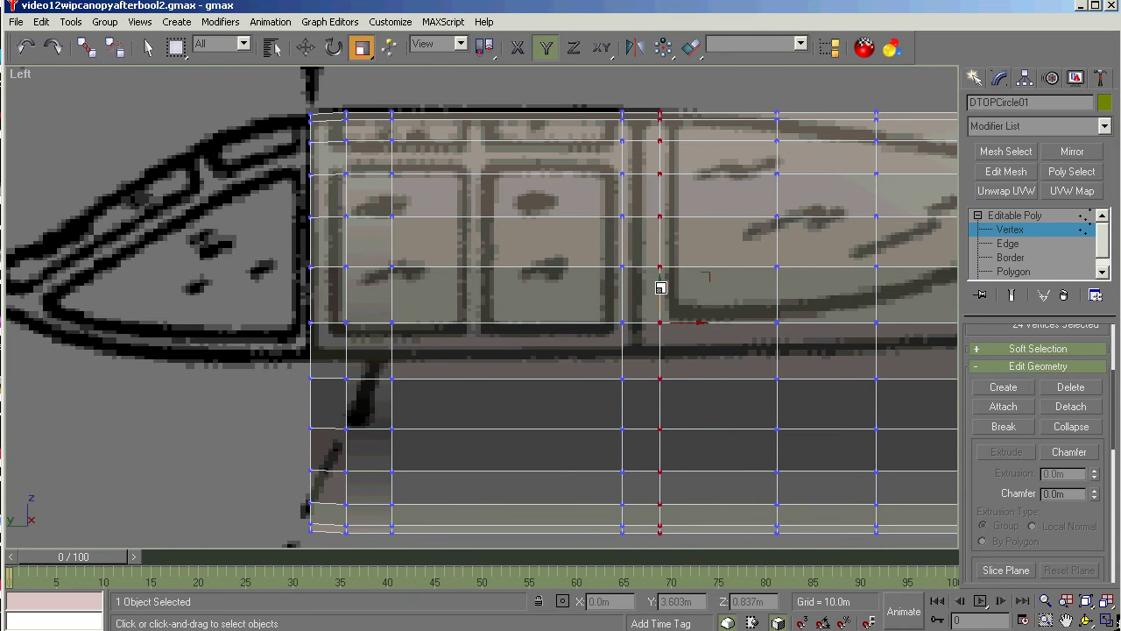
pyautogui.moveTo(660, 287); pyautogui.dragTo(661, 288)
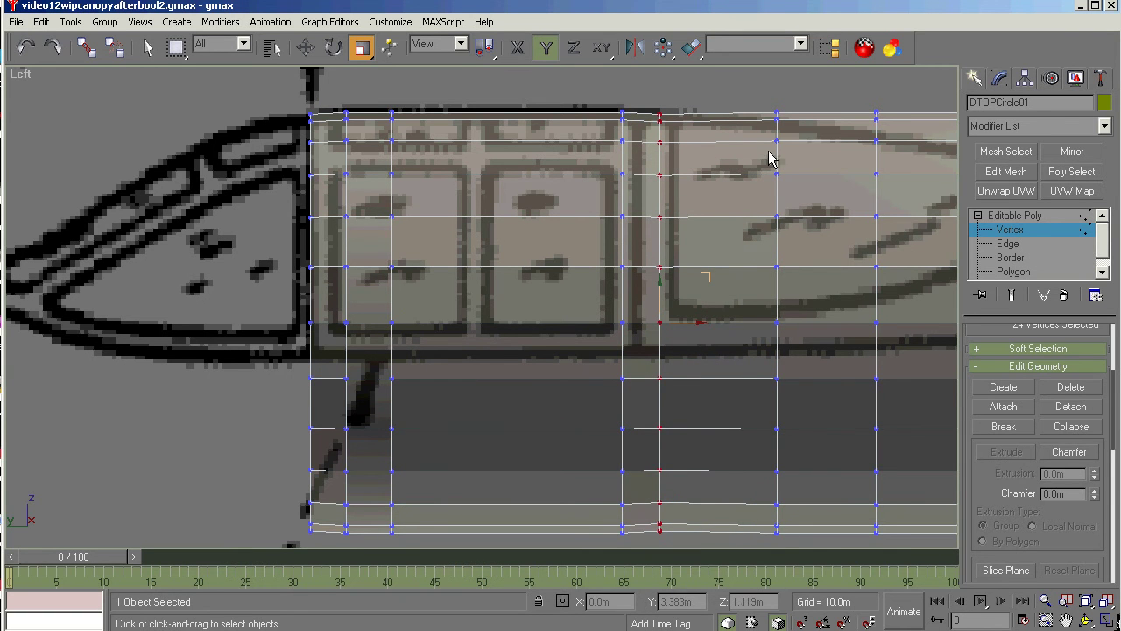
pyautogui.moveTo(740, 107); pyautogui.dragTo(807, 550)
pyautogui.moveTo(778, 298); pyautogui.dragTo(778, 299)
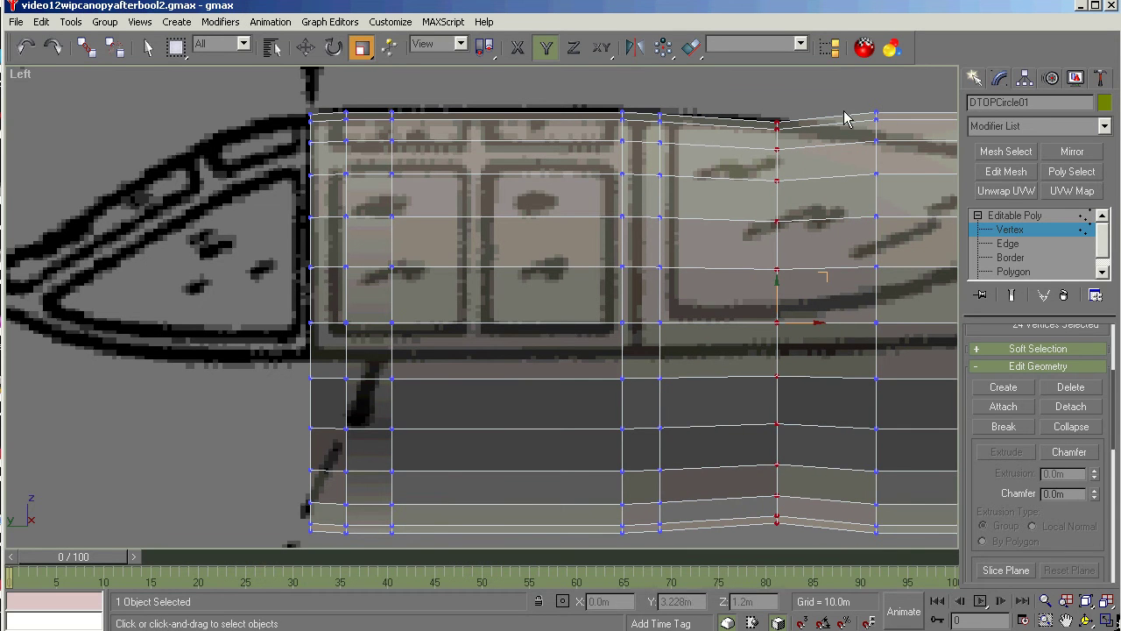
pyautogui.moveTo(854, 101); pyautogui.dragTo(905, 556)
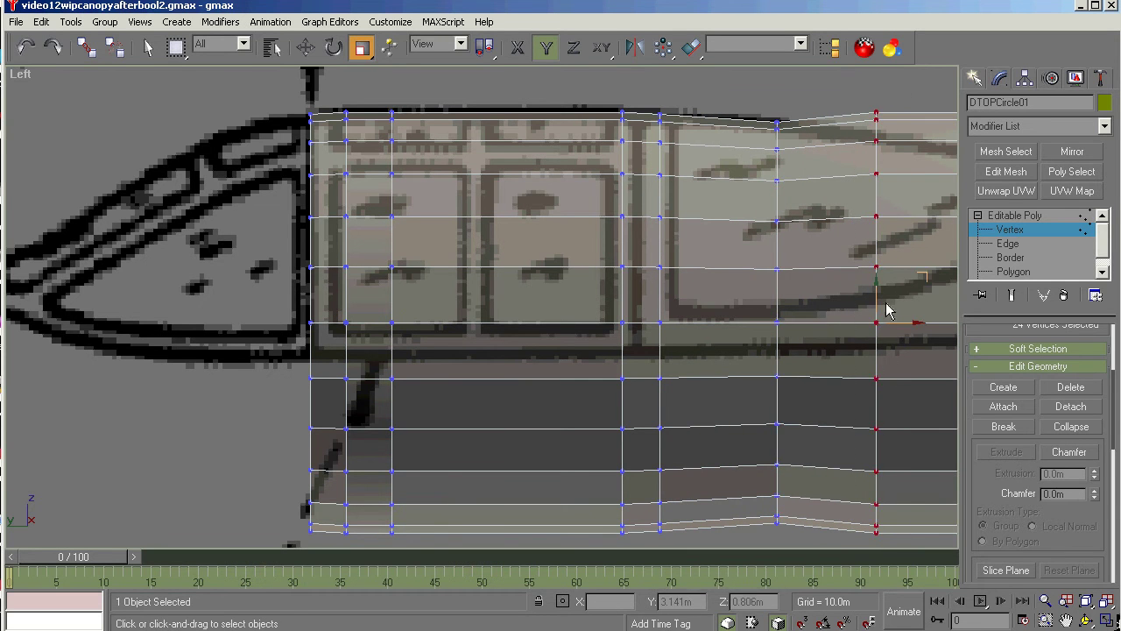
pyautogui.moveTo(873, 295); pyautogui.dragTo(874, 305)
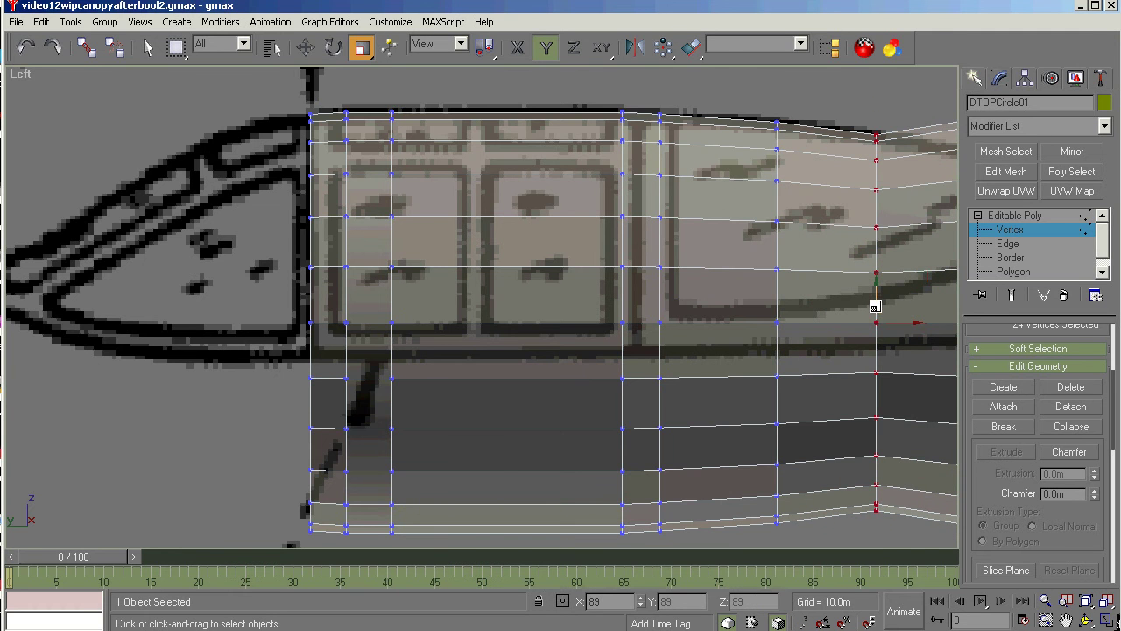
# Squeeze the remaining columns progressively (65%, 50%, 42%), narrowing the tail column at station F most
pyautogui.scroll(-5, 179, 282)
pyautogui.scroll(2, 552, 285)
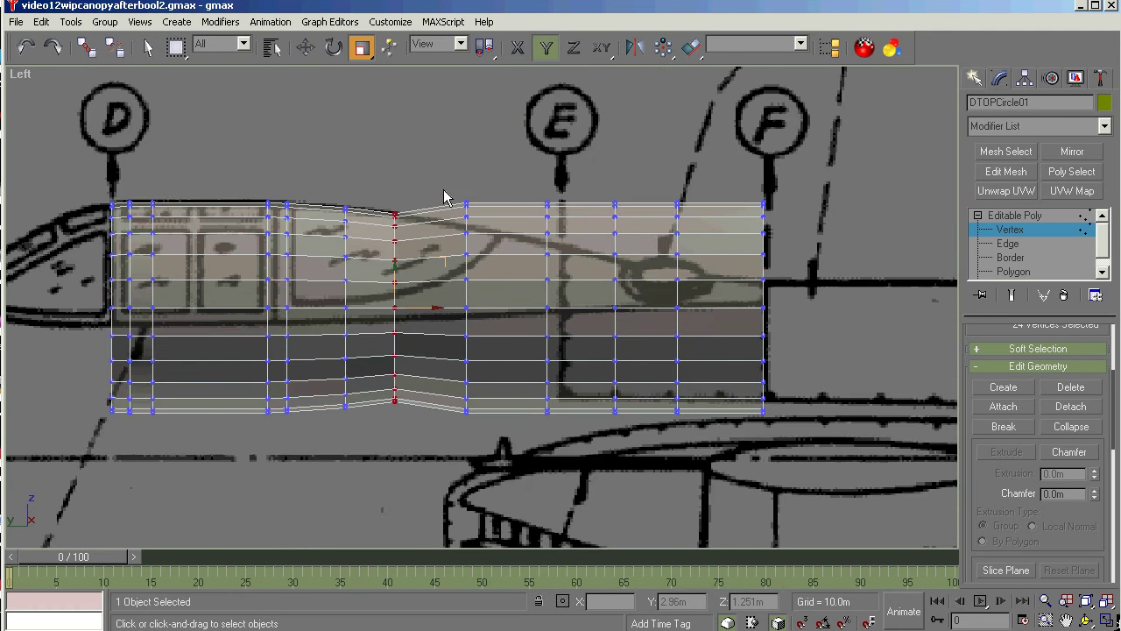
pyautogui.moveTo(438, 168); pyautogui.dragTo(492, 429)
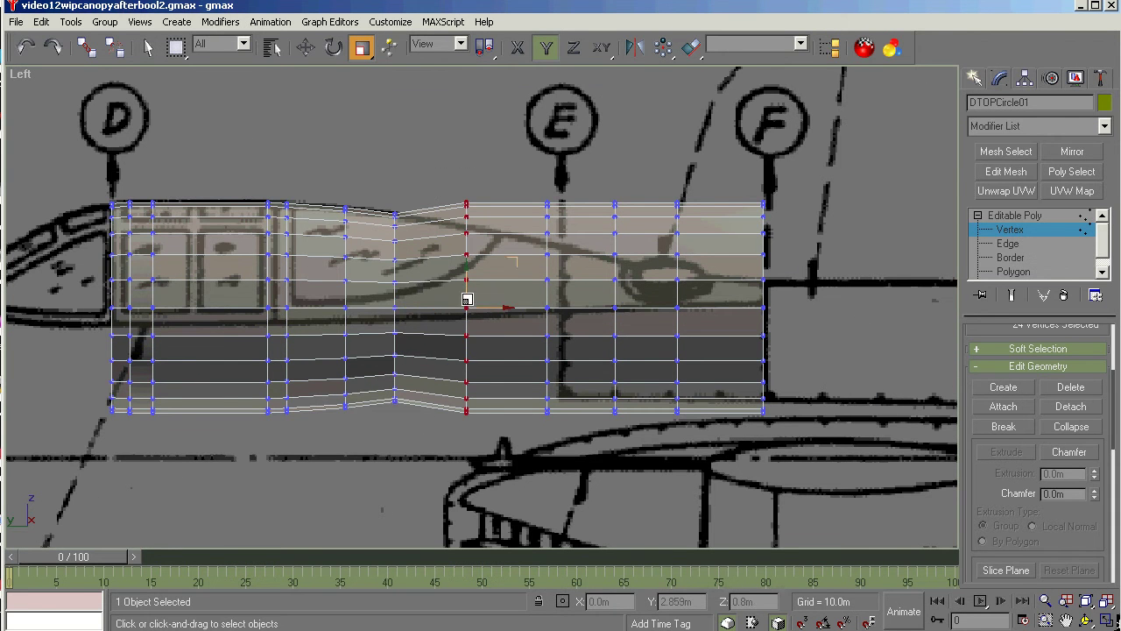
pyautogui.moveTo(463, 293); pyautogui.dragTo(465, 315)
pyautogui.moveTo(527, 185); pyautogui.dragTo(568, 445)
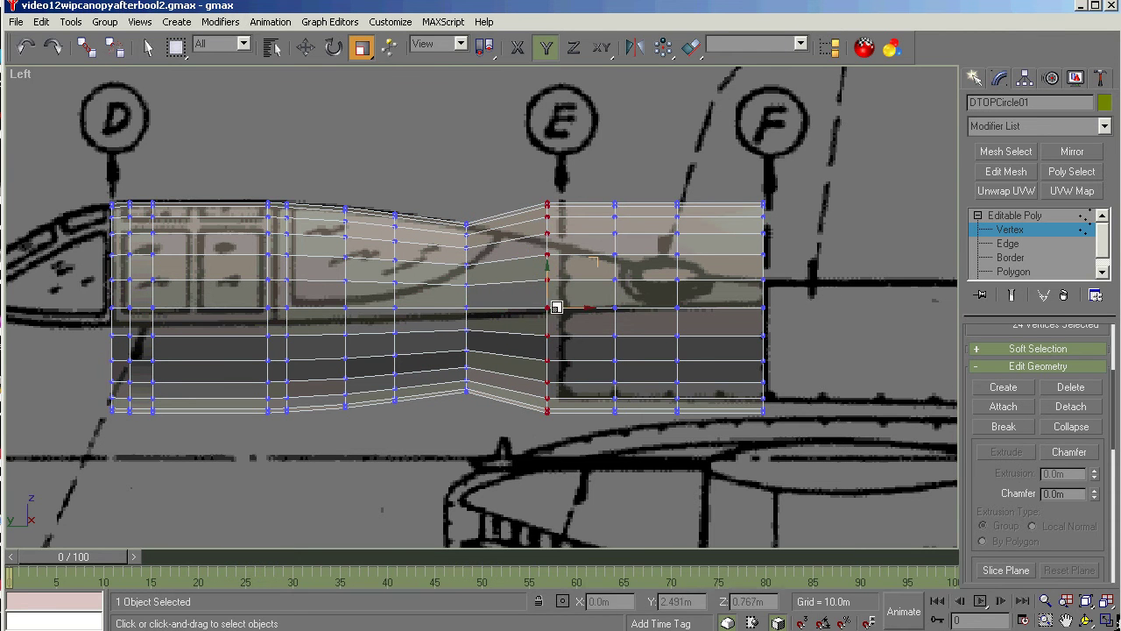
pyautogui.moveTo(548, 294); pyautogui.dragTo(552, 342)
pyautogui.moveTo(602, 187); pyautogui.dragTo(652, 473)
pyautogui.moveTo(613, 288); pyautogui.dragTo(613, 385)
pyautogui.rightClick(613, 385)
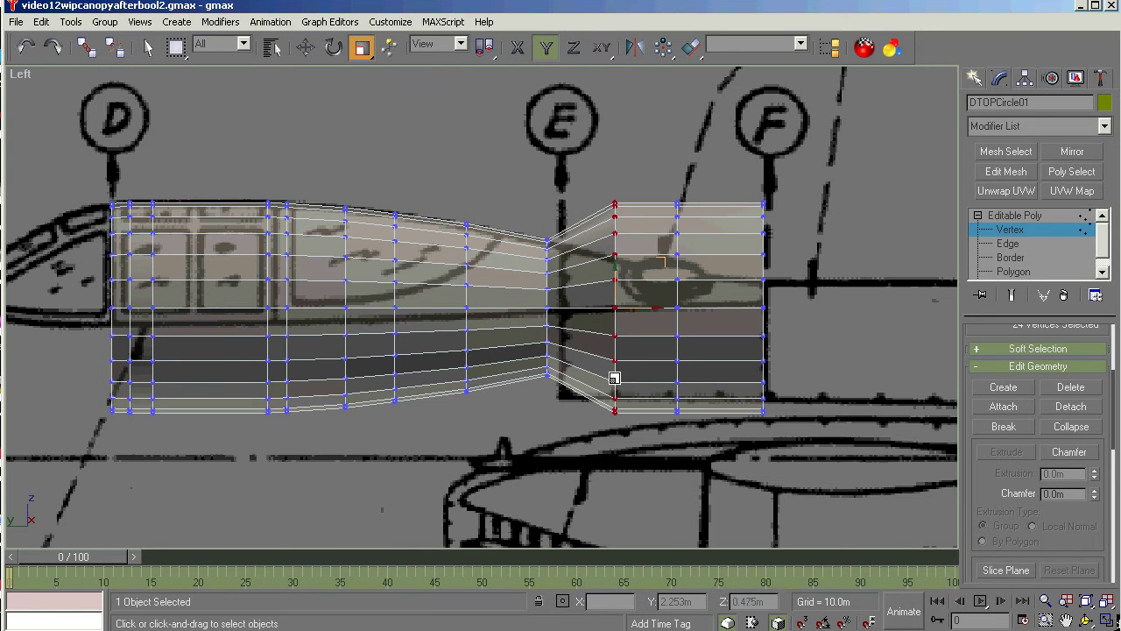
pyautogui.moveTo(621, 299); pyautogui.dragTo(613, 383)
pyautogui.moveTo(687, 439); pyautogui.dragTo(687, 440)
pyautogui.moveTo(678, 296); pyautogui.dragTo(685, 458)
pyautogui.moveTo(735, 178); pyautogui.dragTo(804, 459)
pyautogui.moveTo(769, 296); pyautogui.dragTo(753, 465)
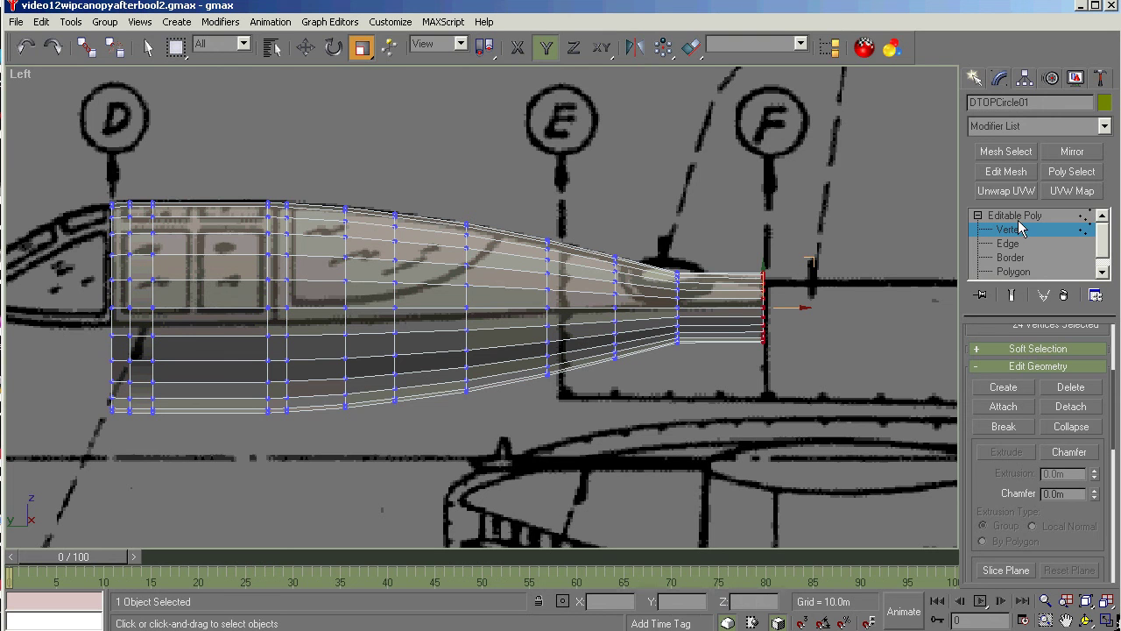
# Return to Polygon level and select all of the canopy's polygons
pyautogui.press('w')
pyautogui.click(1003, 272)
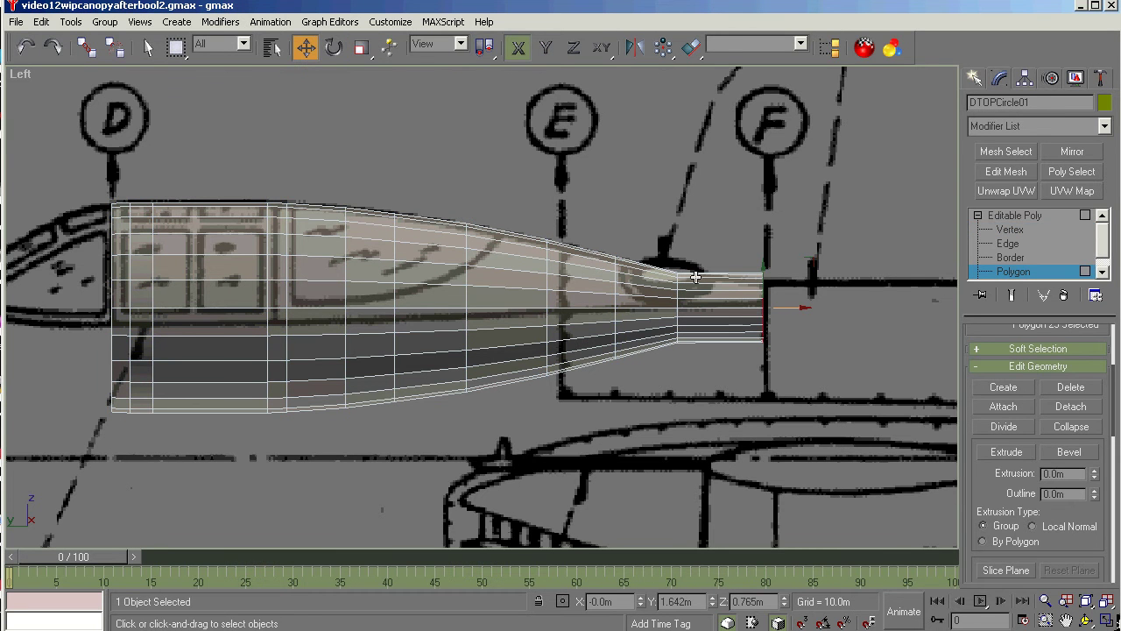
pyautogui.click(41, 22)
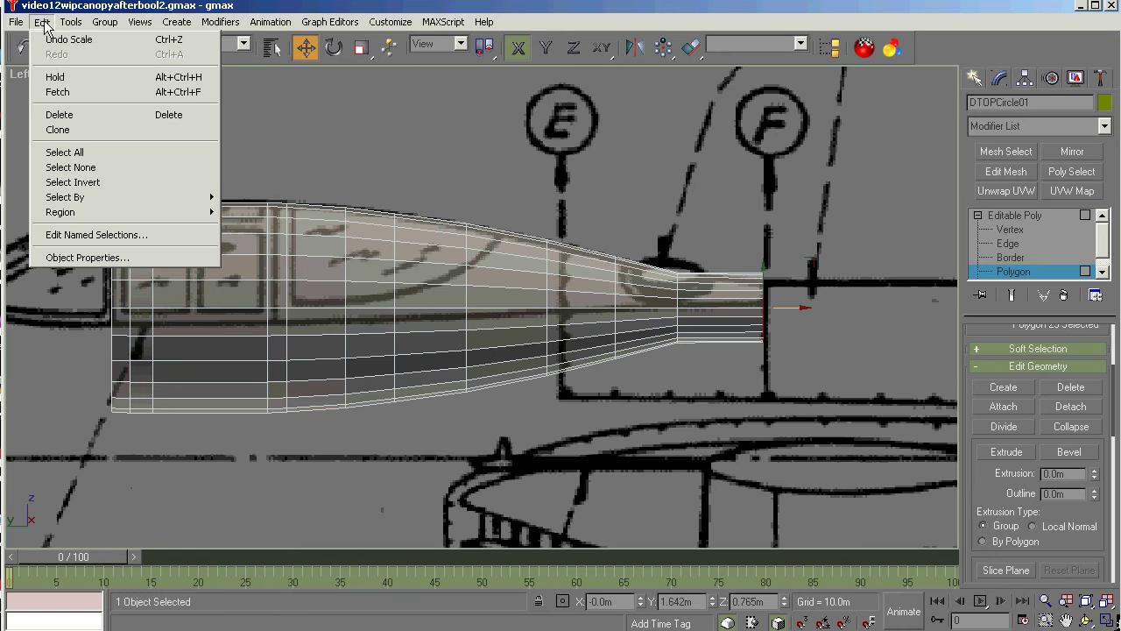
pyautogui.click(77, 155)
# Clear the smoothing groups, apply Auto Smooth at 45, then exit and deselect the canopy
pyautogui.scroll(-3, 1051, 438)
pyautogui.scroll(6, 1025, 473)
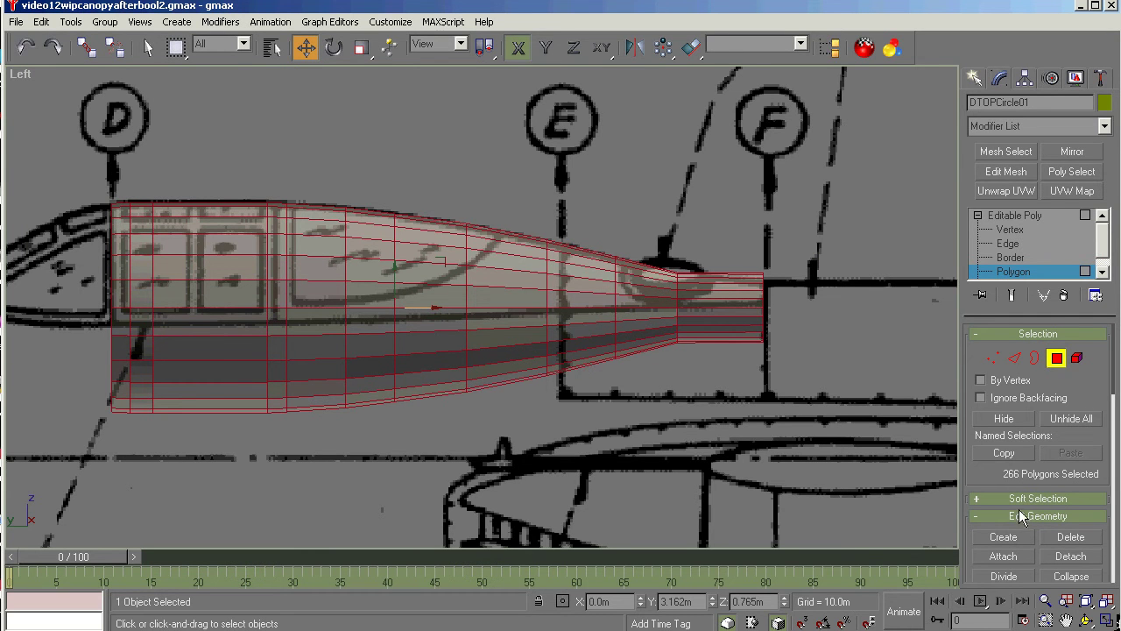
pyautogui.scroll(-10, 1073, 508)
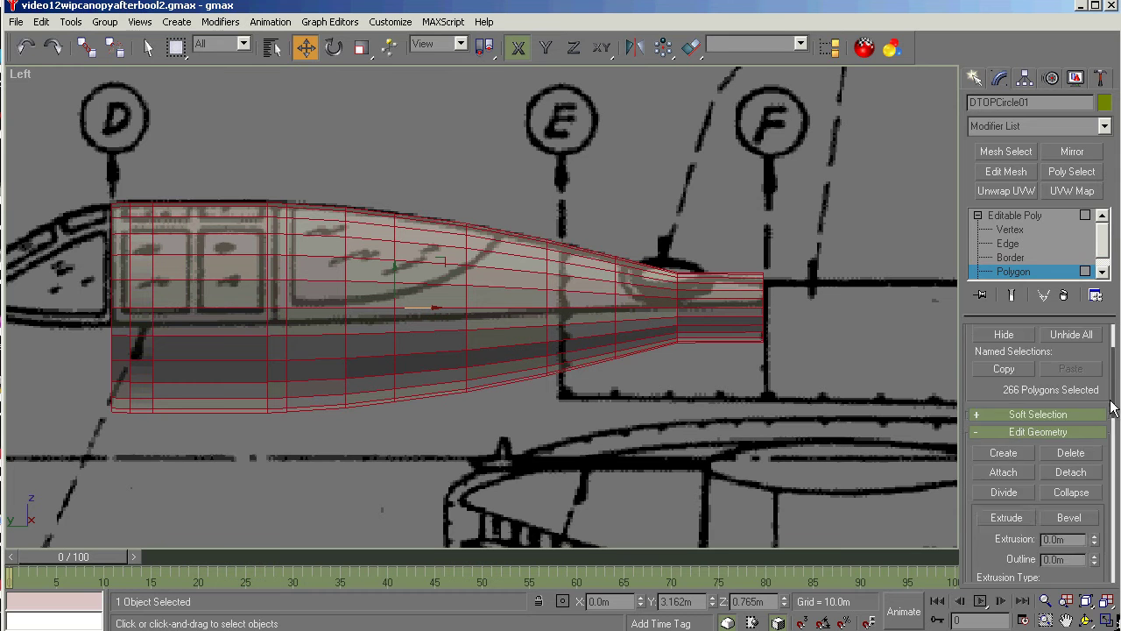
pyautogui.click(1060, 479)
pyautogui.click(1002, 498)
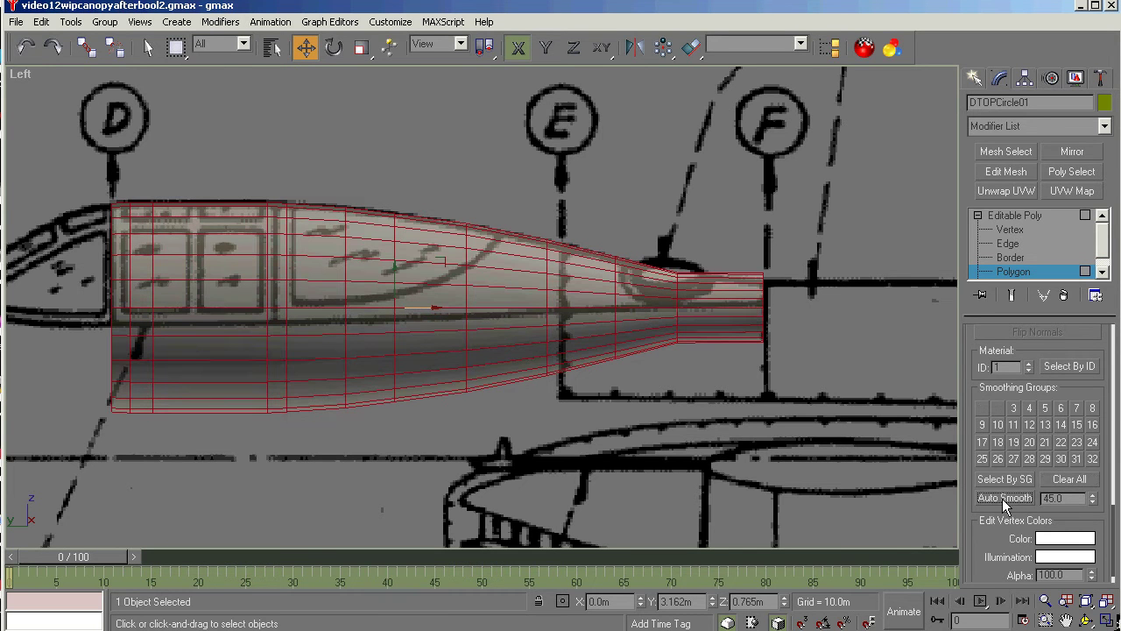
pyautogui.click(1019, 217)
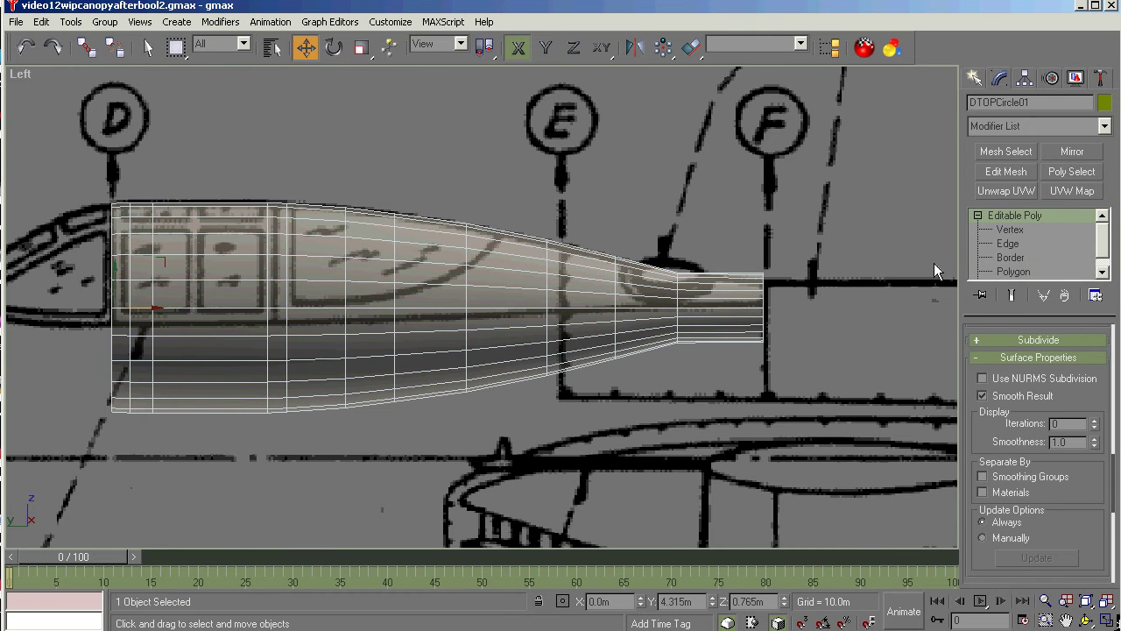
pyautogui.click(934, 263)
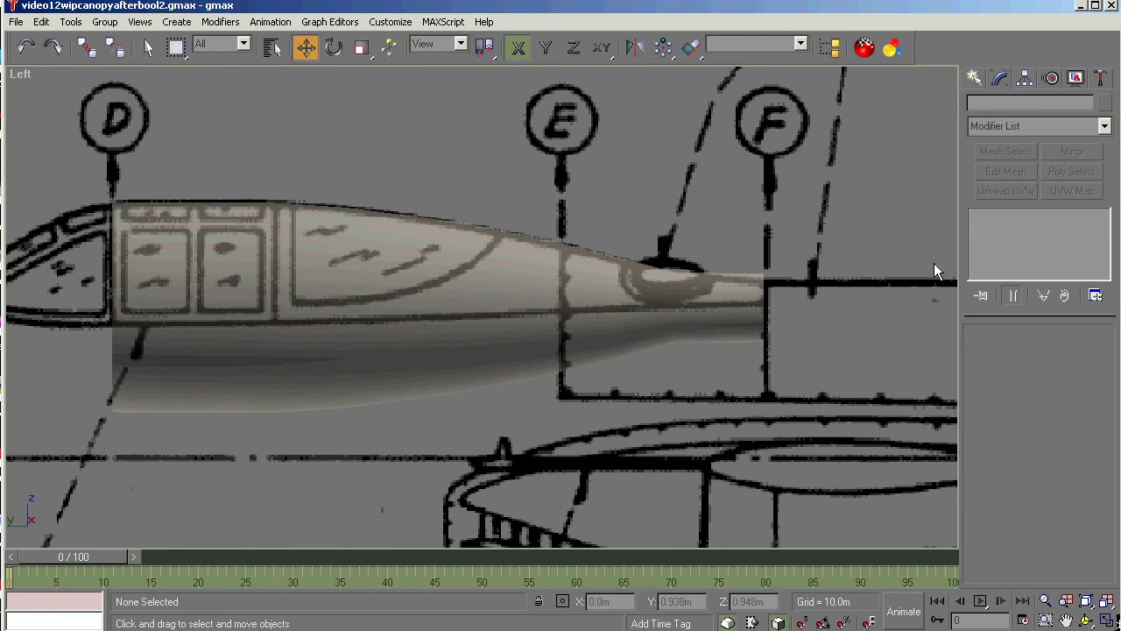
pyautogui.click(1087, 620)
pyautogui.moveTo(537, 351)
pyautogui.mouseDown()
pyautogui.moveTo(611, 348)
pyautogui.moveTo(617, 219)
pyautogui.moveTo(538, 208)
pyautogui.mouseUp()
pyautogui.moveTo(605, 216)
pyautogui.mouseDown()
pyautogui.moveTo(569, 255)
pyautogui.moveTo(578, 245)
pyautogui.mouseUp()
pyautogui.press('l')
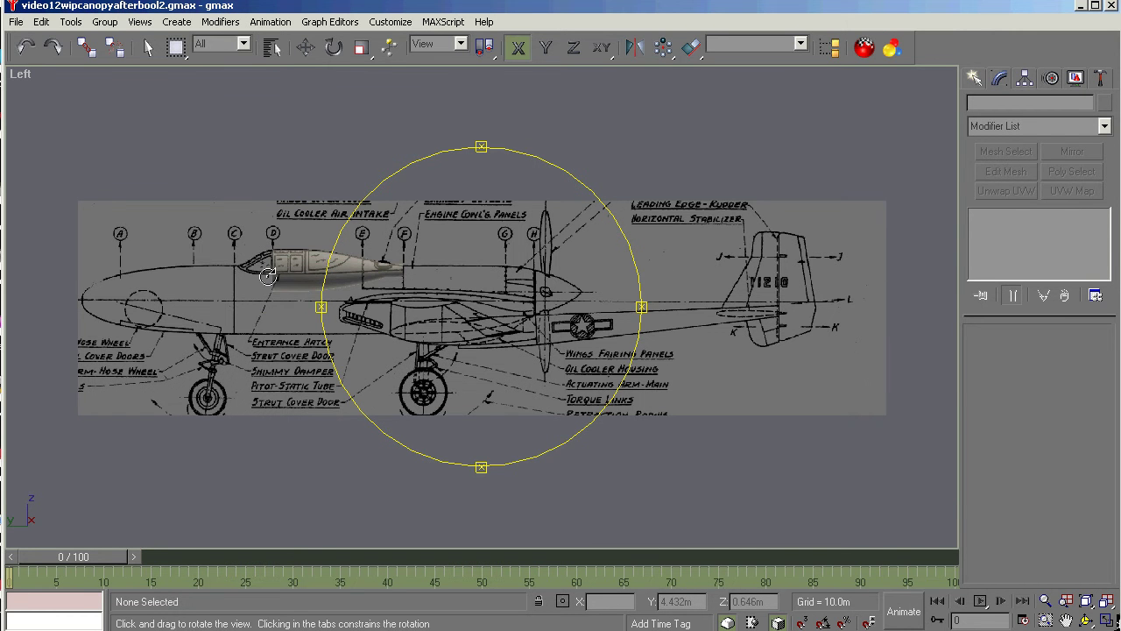
pyautogui.scroll(5, 268, 276)
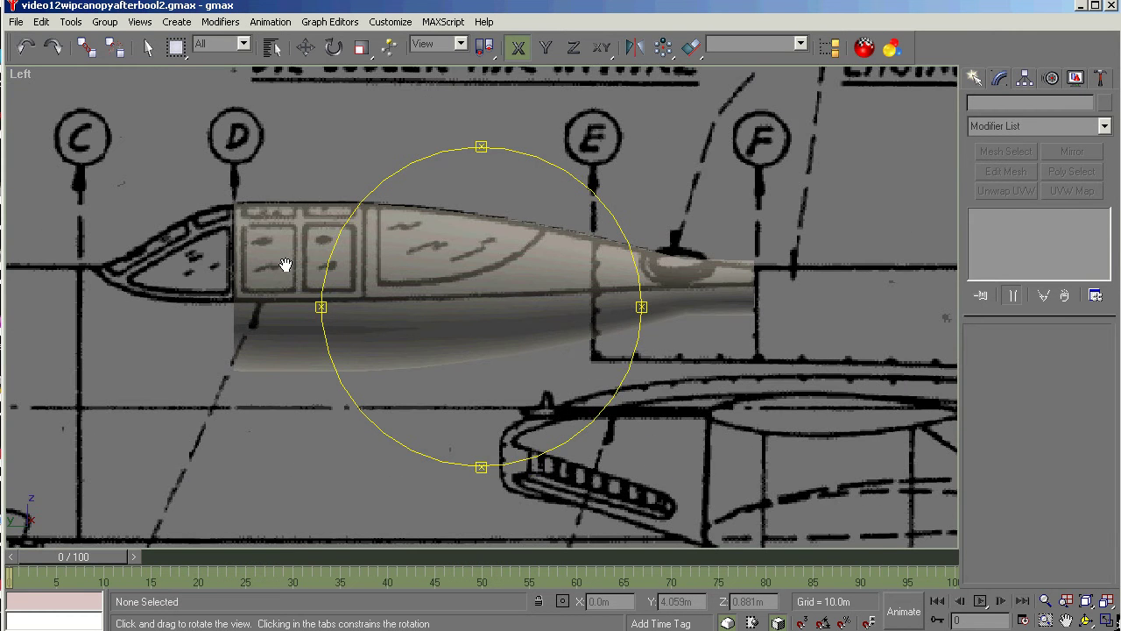
pyautogui.scroll(2, 285, 264)
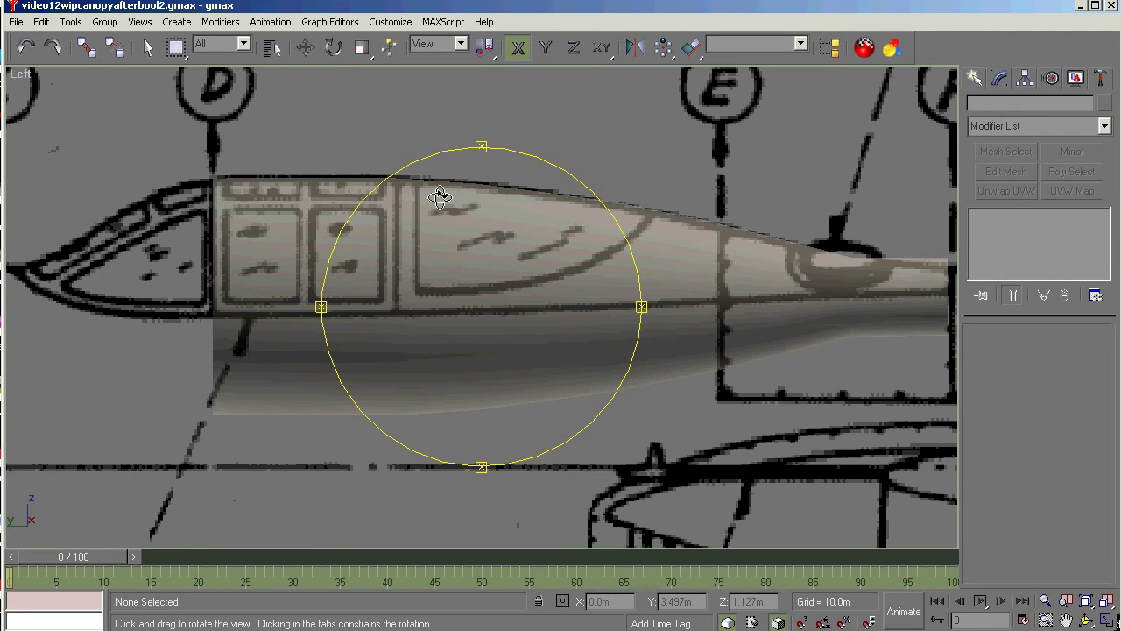
# Switch to the Top view and select the canopy over the top-view blueprint
pyautogui.press('f')
pyautogui.press('t')
pyautogui.scroll(5, 497, 236)
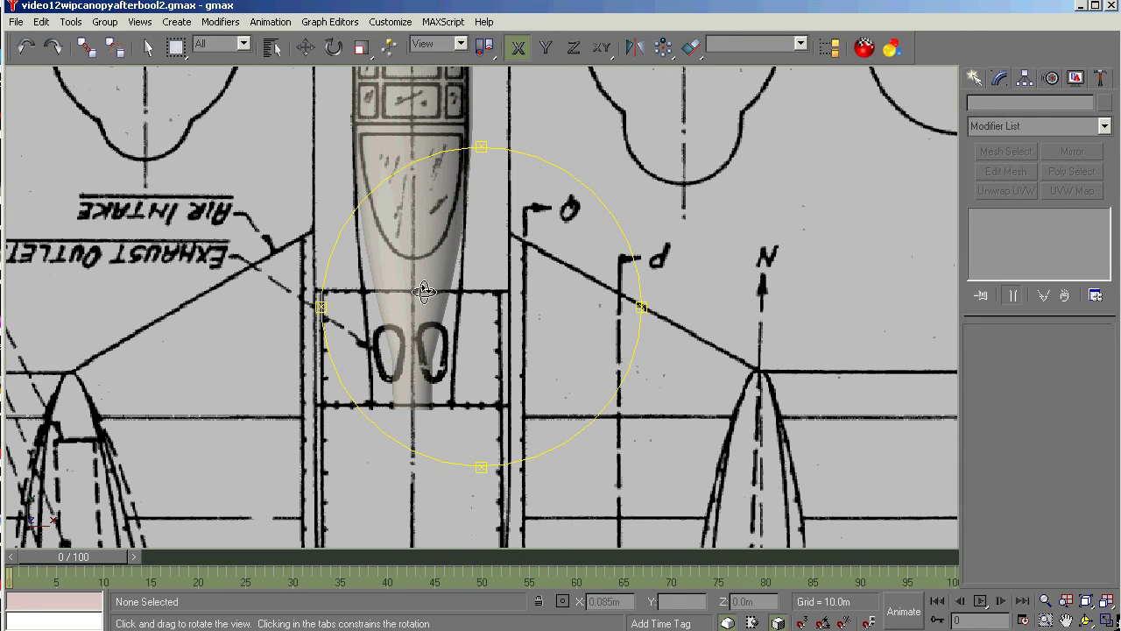
pyautogui.press('w')
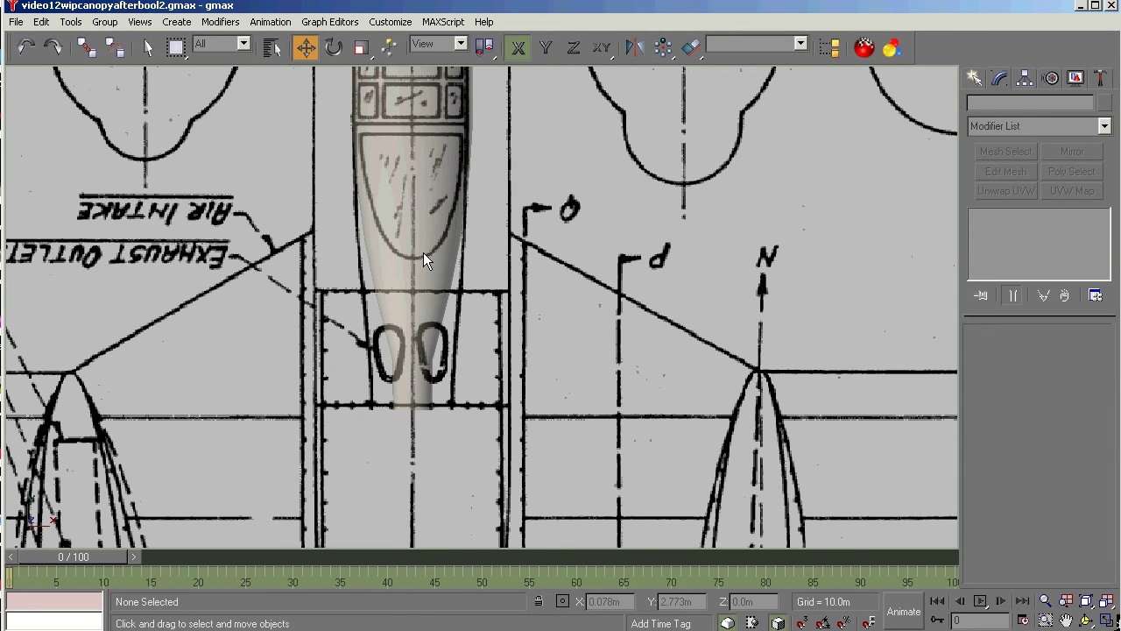
pyautogui.click(423, 252)
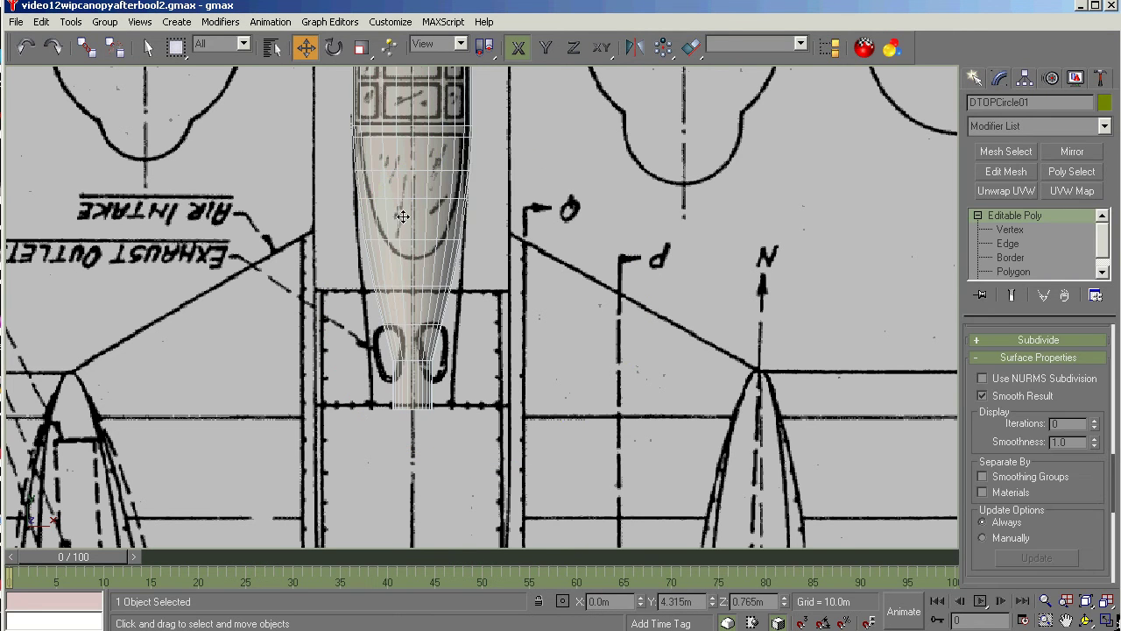
pyautogui.scroll(2, 390, 196)
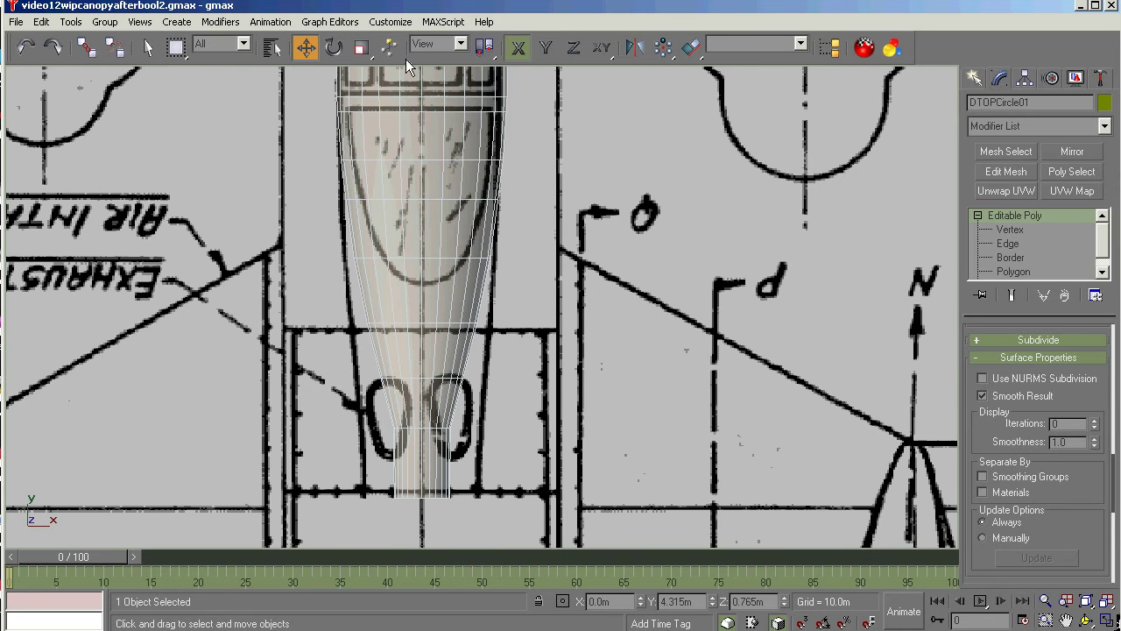
# Set viewport Default Lighting to 1 Light and maximize the Top viewport
pyautogui.click(391, 22)
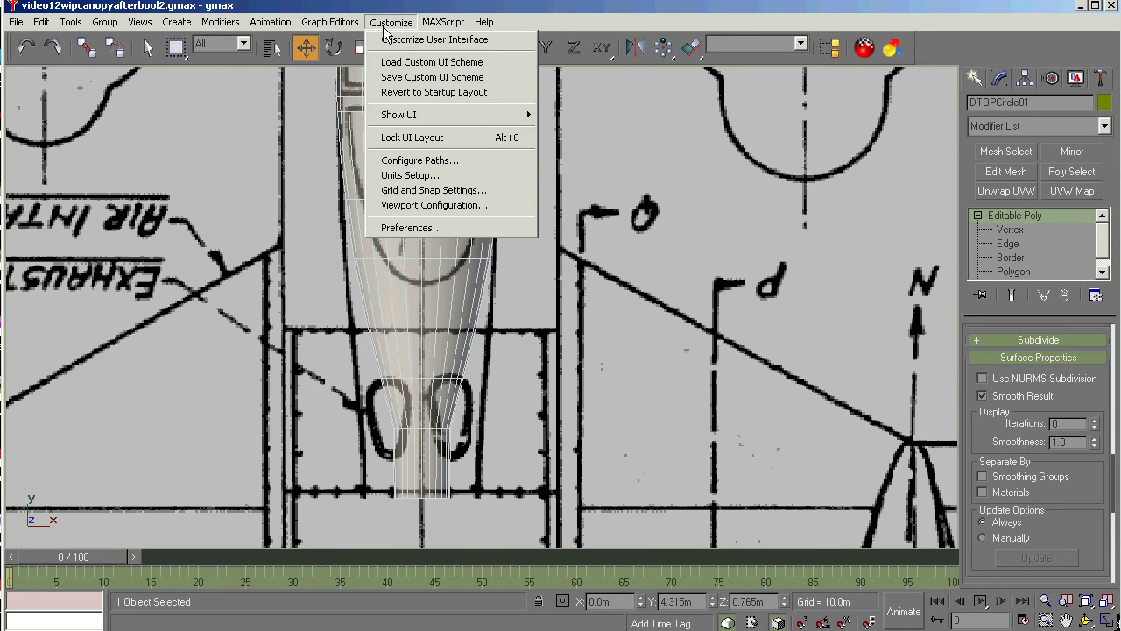
pyautogui.click(447, 207)
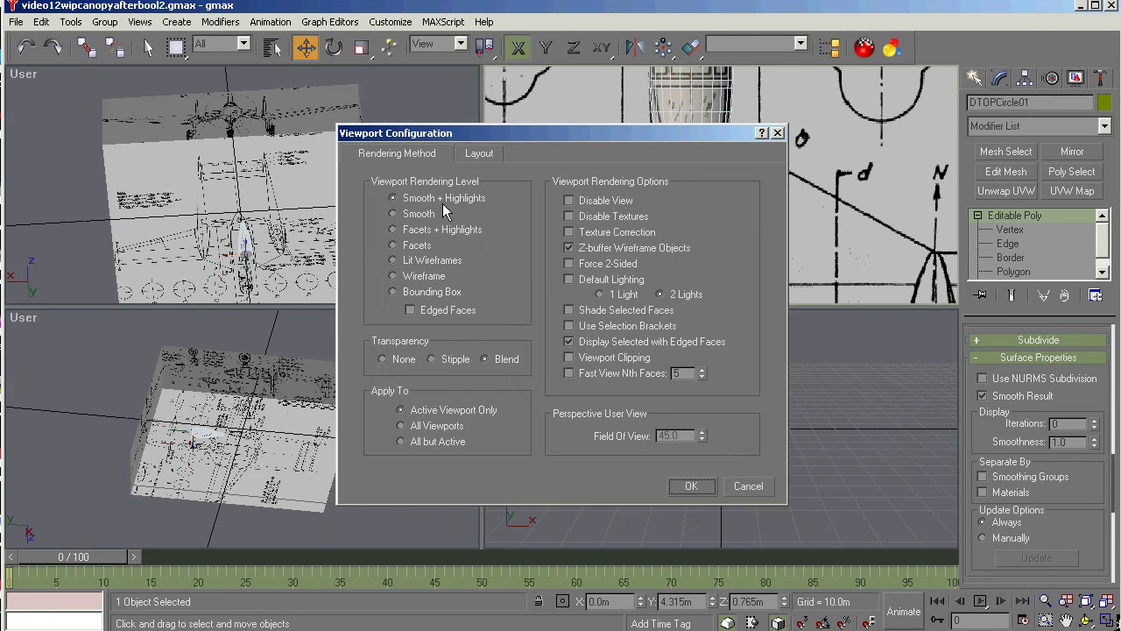
pyautogui.click(625, 294)
pyautogui.click(692, 486)
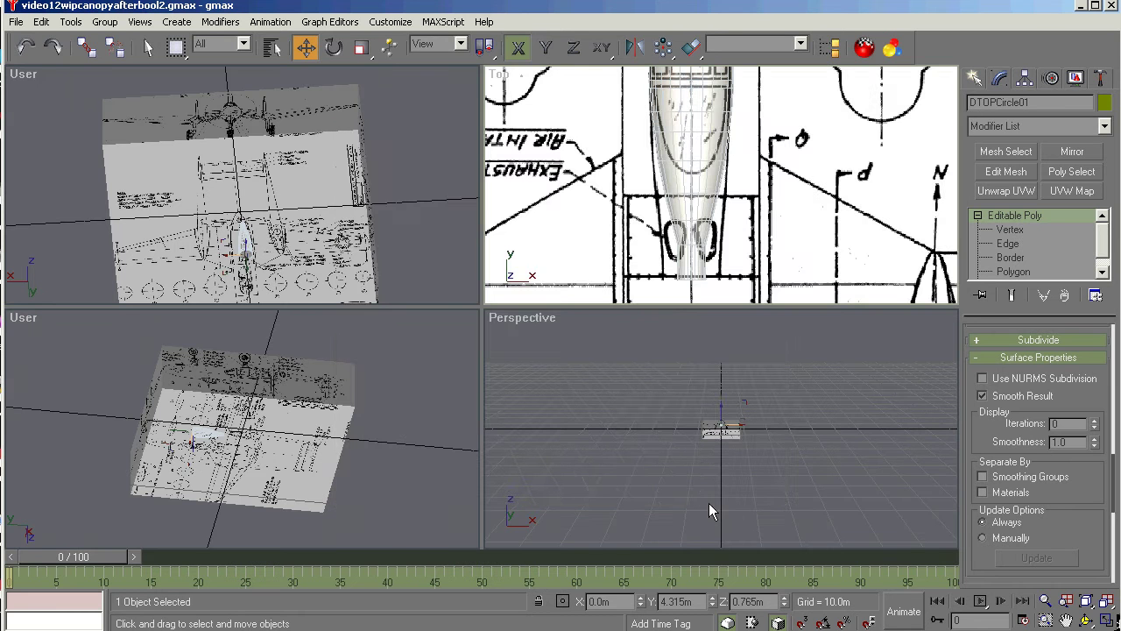
pyautogui.click(1106, 619)
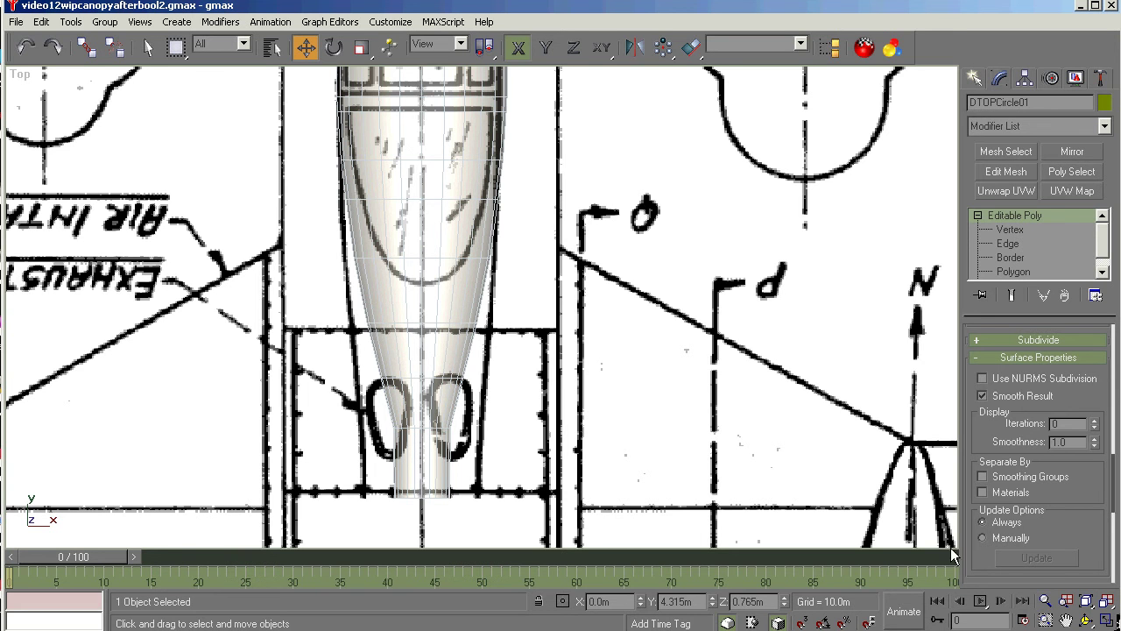
# Zoom the Top view onto the canopy's tail, pick Non-uniform Scale, and enter Vertex level
pyautogui.click(1048, 619)
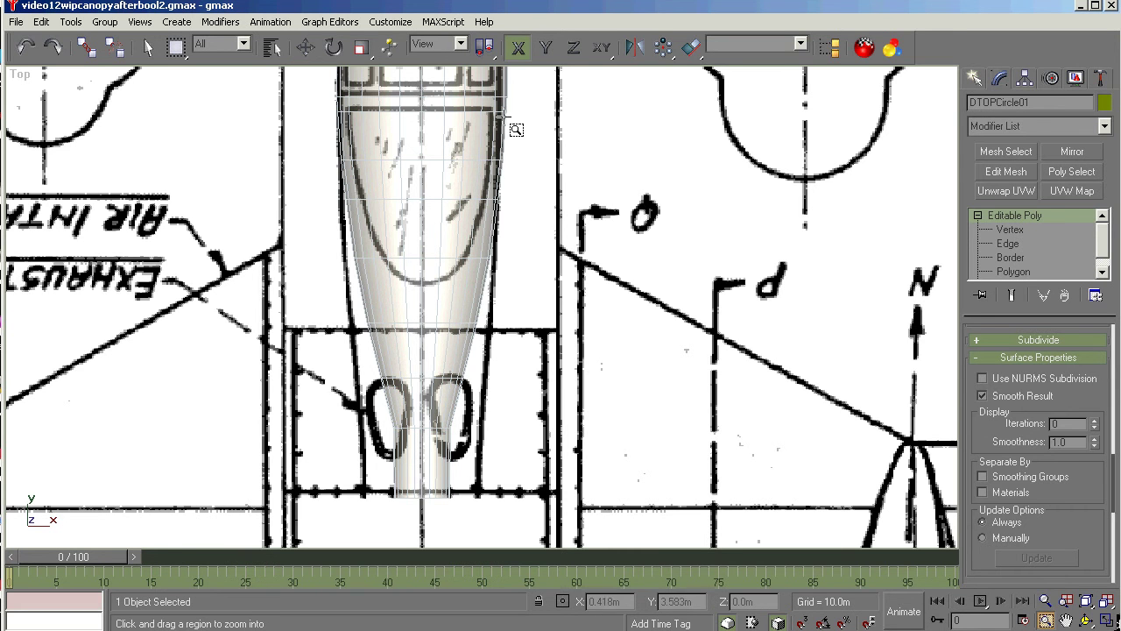
pyautogui.moveTo(522, 120); pyautogui.dragTo(302, 501)
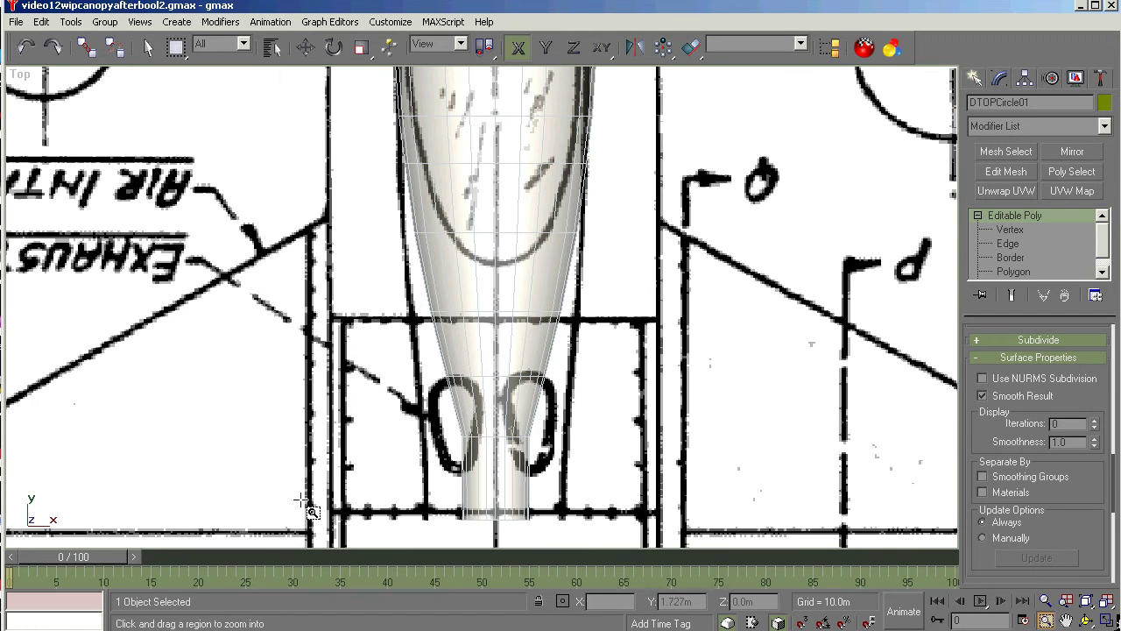
pyautogui.click(361, 50)
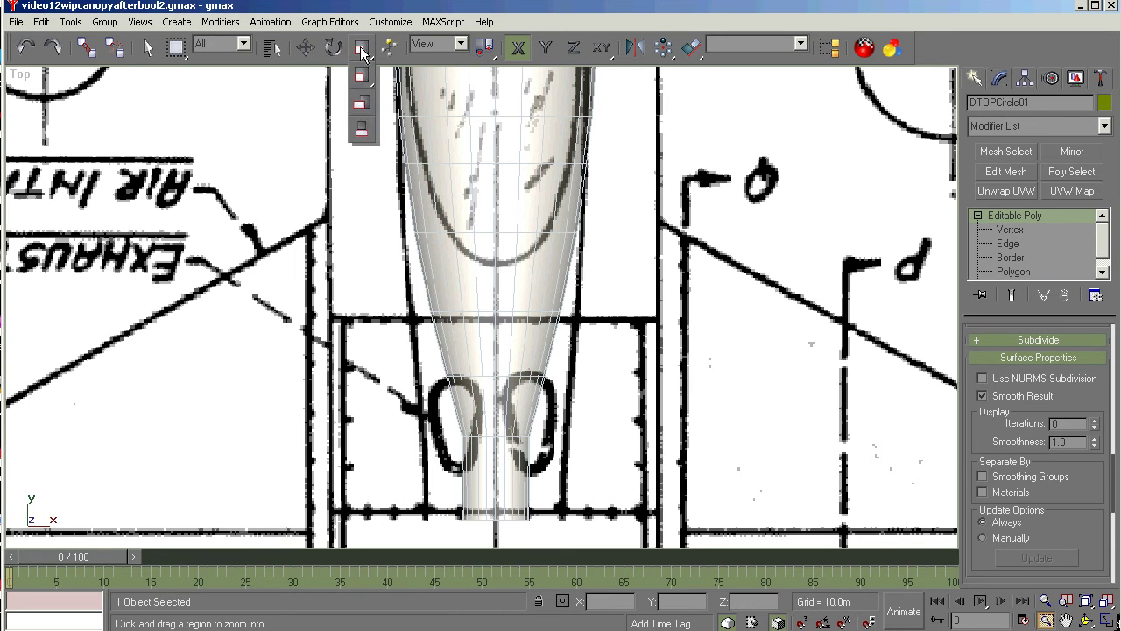
pyautogui.moveTo(363, 70); pyautogui.dragTo(366, 105)
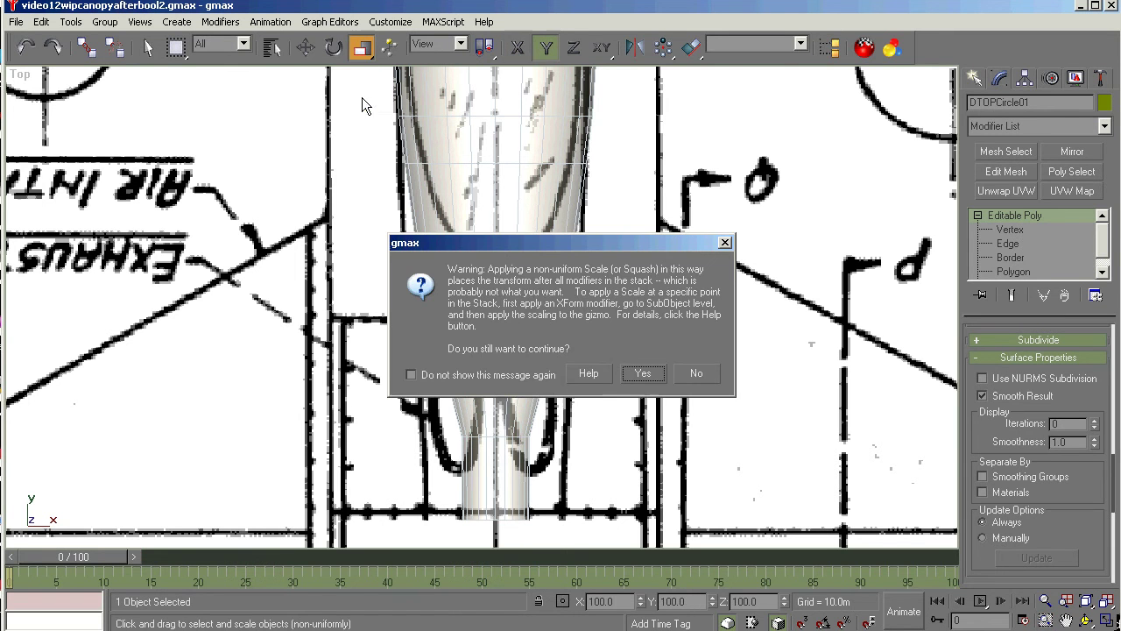
pyautogui.click(708, 373)
pyautogui.click(1009, 230)
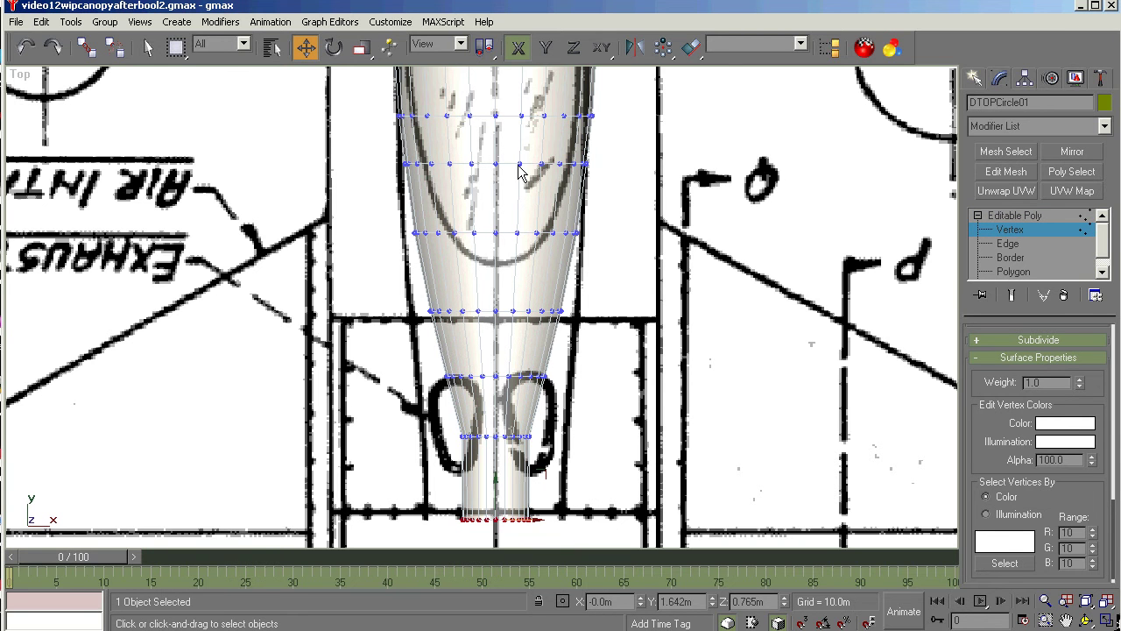
# Select the canopy's six rear vertex rows and open the Scale Transform Type-In beside the viewport
pyautogui.moveTo(447, 181); pyautogui.dragTo(374, 476)
pyautogui.moveTo(360, 549); pyautogui.dragTo(360, 547)
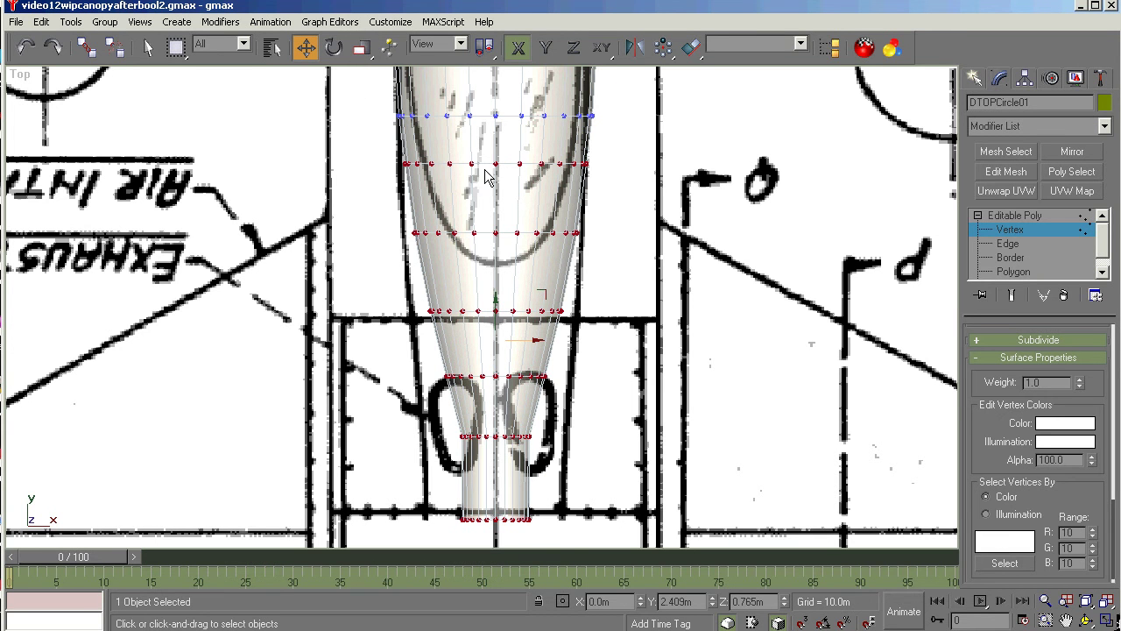
pyautogui.press('r')
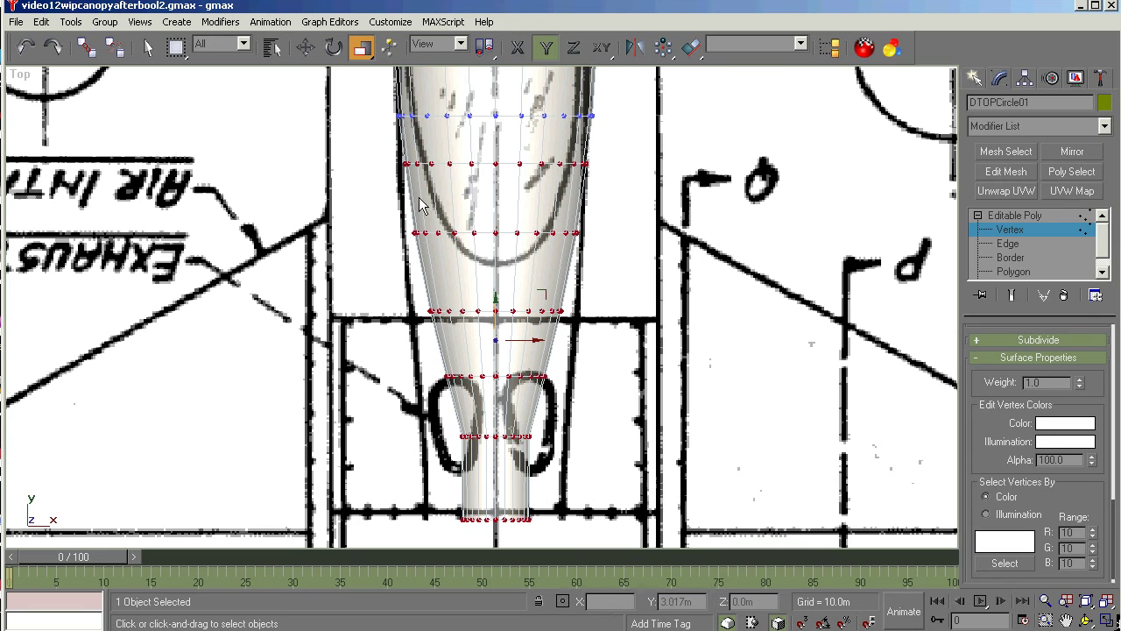
pyautogui.rightClick(359, 49)
pyautogui.moveTo(549, 103); pyautogui.dragTo(765, 103)
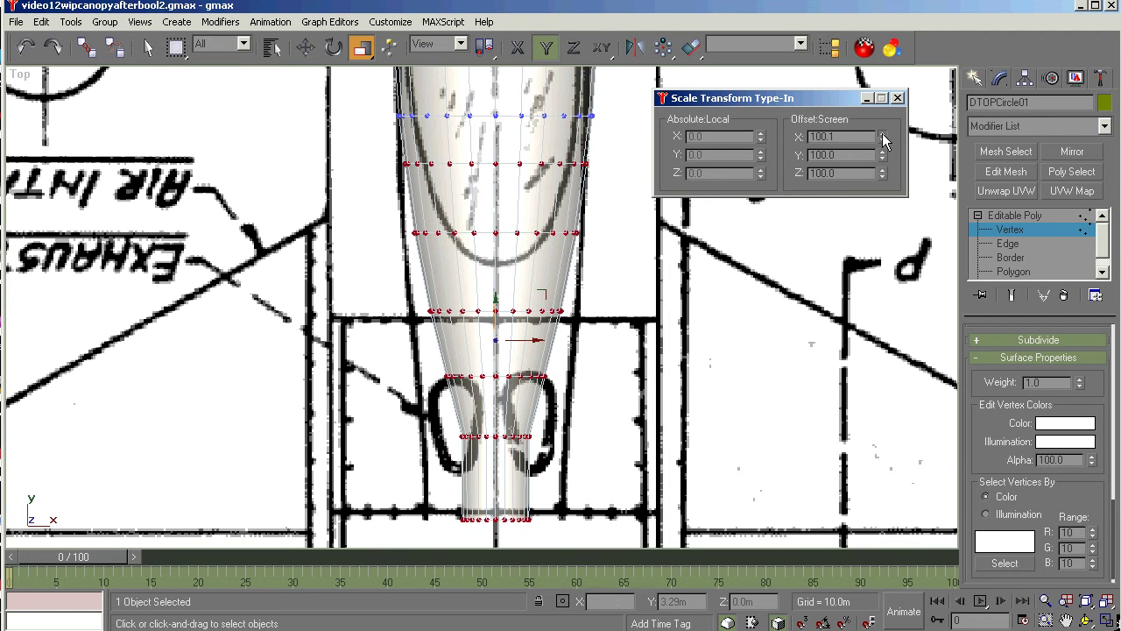
# Widen the rear vertex rows with the Offset X spinner, dropping an upper row each pass
pyautogui.moveTo(883, 140); pyautogui.dragTo(884, 142)
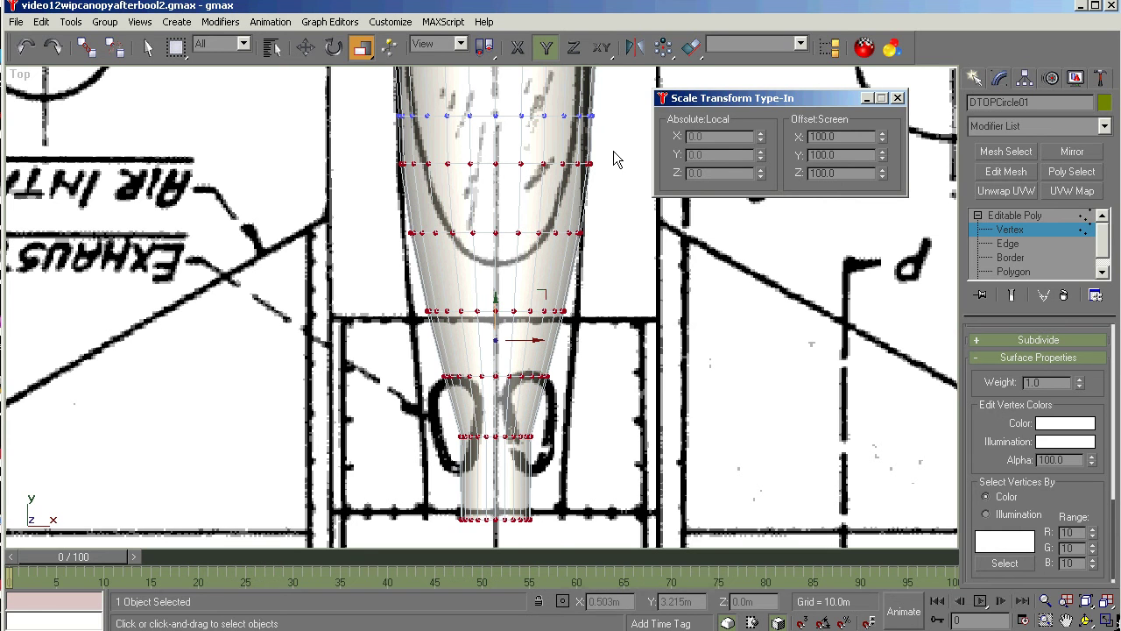
pyautogui.keyDown('alt'); pyautogui.moveTo(619, 155); pyautogui.dragTo(296, 208); pyautogui.keyUp('alt')
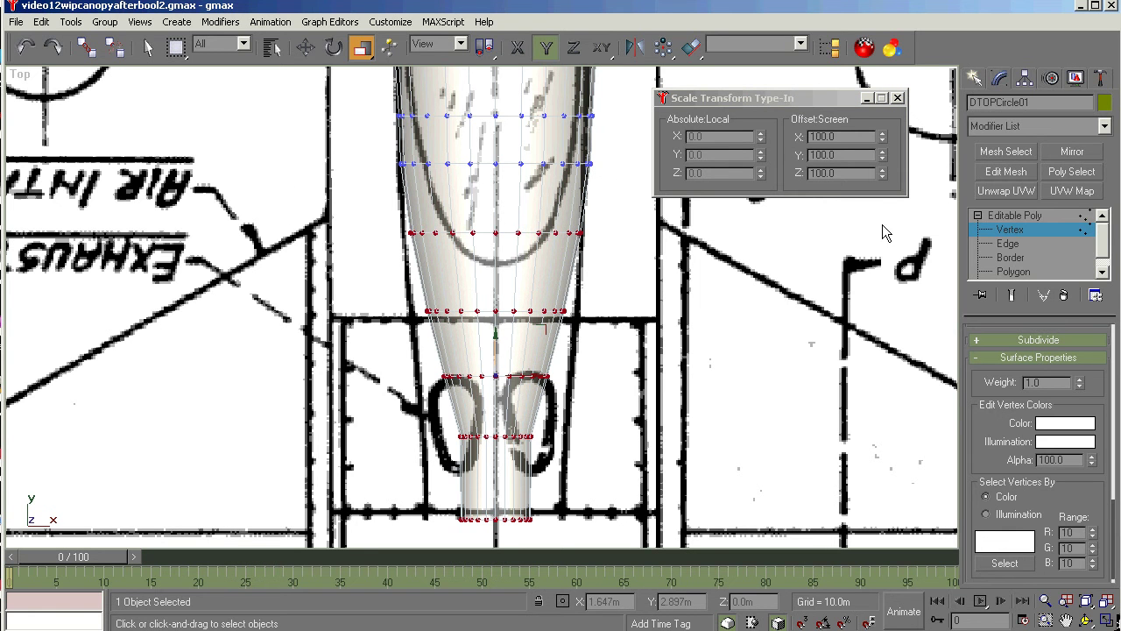
pyautogui.click(883, 134)
pyautogui.moveTo(883, 138); pyautogui.dragTo(882, 138)
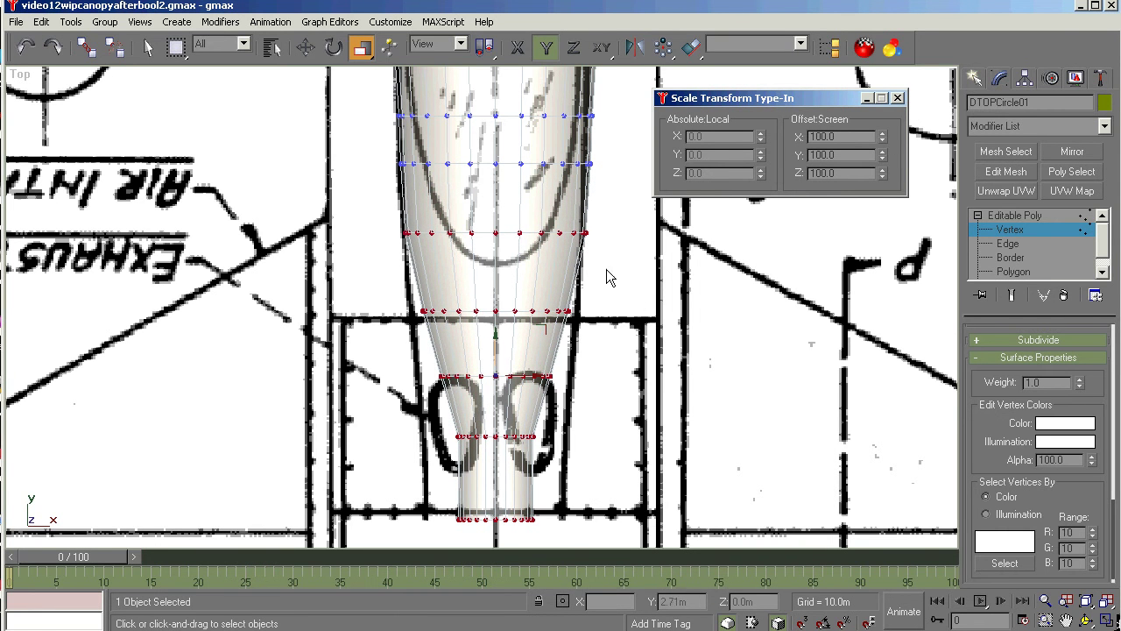
pyautogui.moveTo(616, 208); pyautogui.dragTo(319, 268)
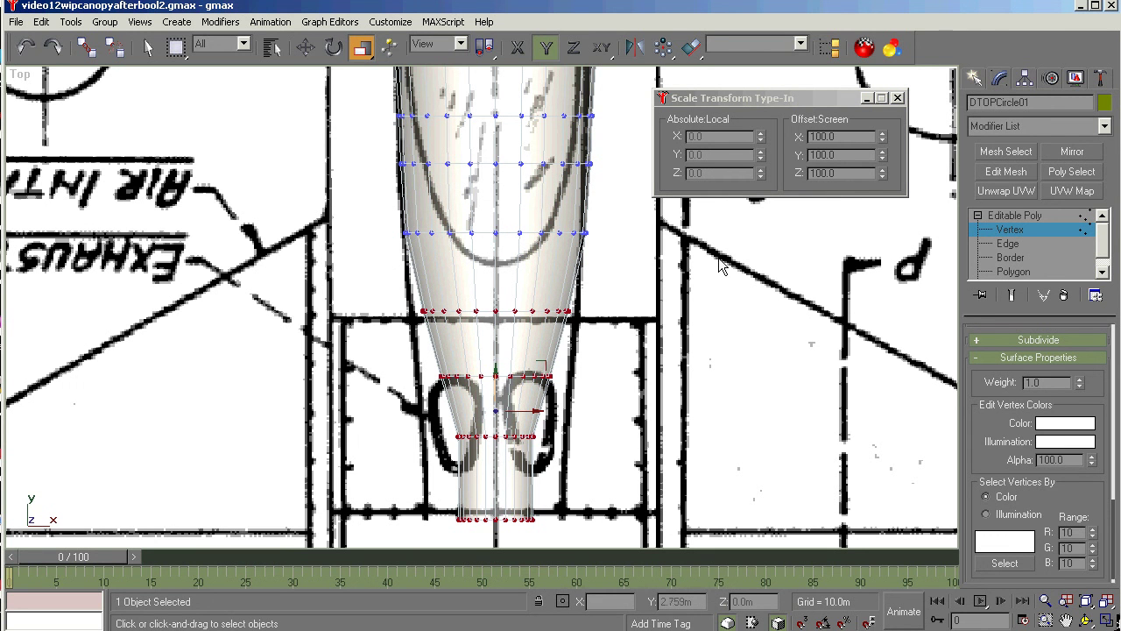
pyautogui.click(884, 133)
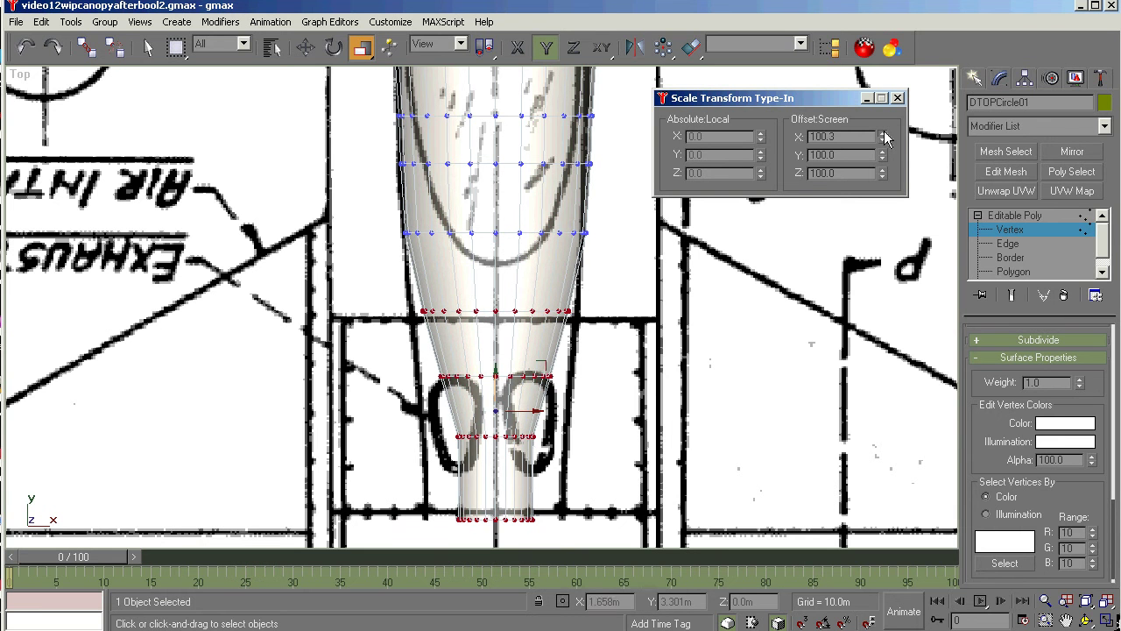
pyautogui.moveTo(885, 136); pyautogui.dragTo(884, 136)
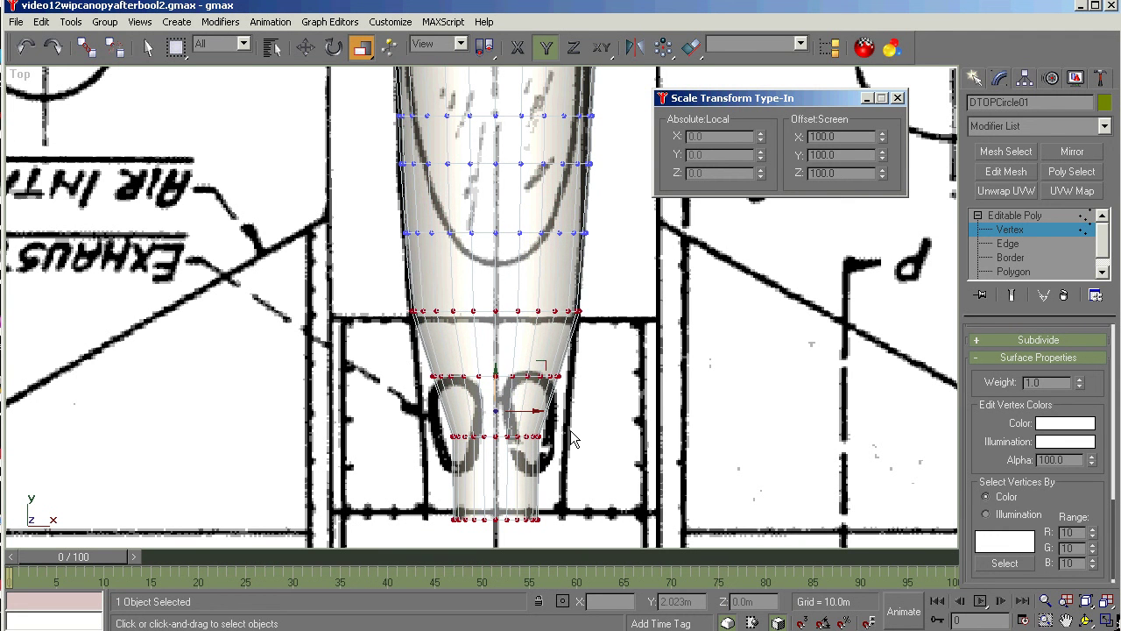
# Scale the lowest rear rows along X only until they meet the blueprint's fuselage outline
pyautogui.moveTo(604, 284); pyautogui.dragTo(355, 370)
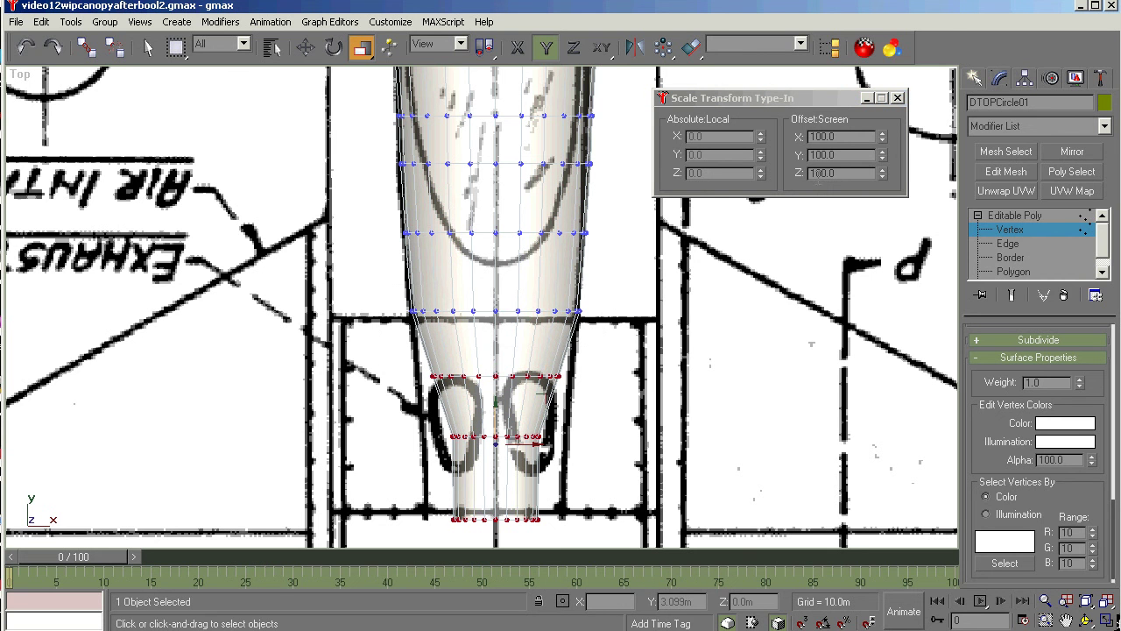
pyautogui.press('F5')
pyautogui.moveTo(528, 446); pyautogui.dragTo(526, 428)
pyautogui.moveTo(585, 344); pyautogui.dragTo(362, 413)
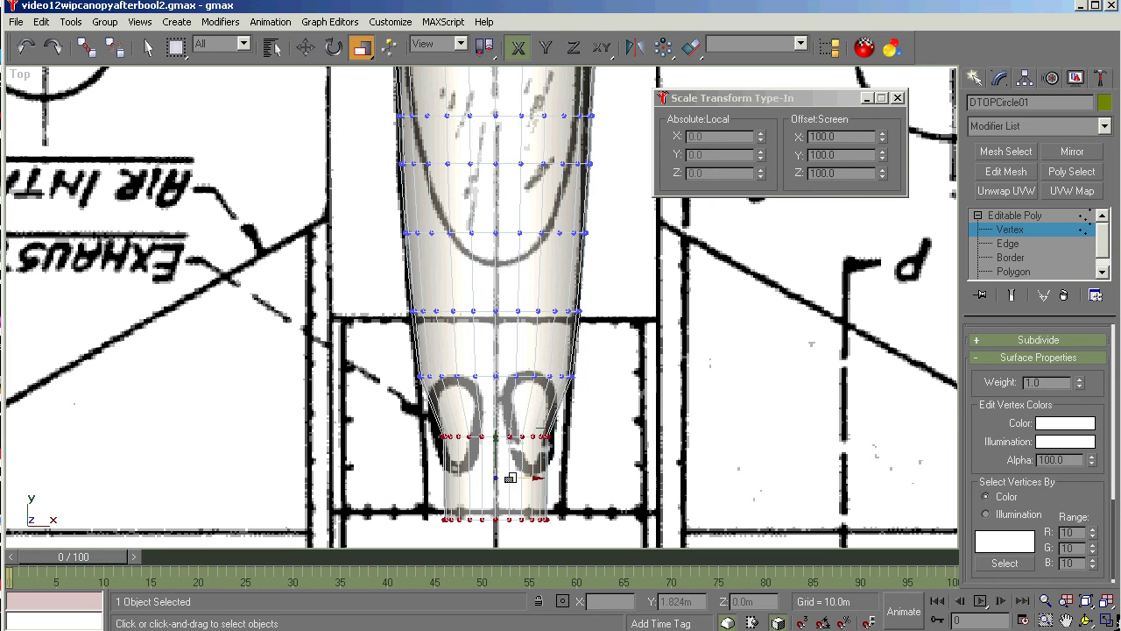
pyautogui.moveTo(511, 478); pyautogui.dragTo(517, 450)
# Return the canopy to Editable Poly object level and pan the Top view to its front end
pyautogui.click(897, 99)
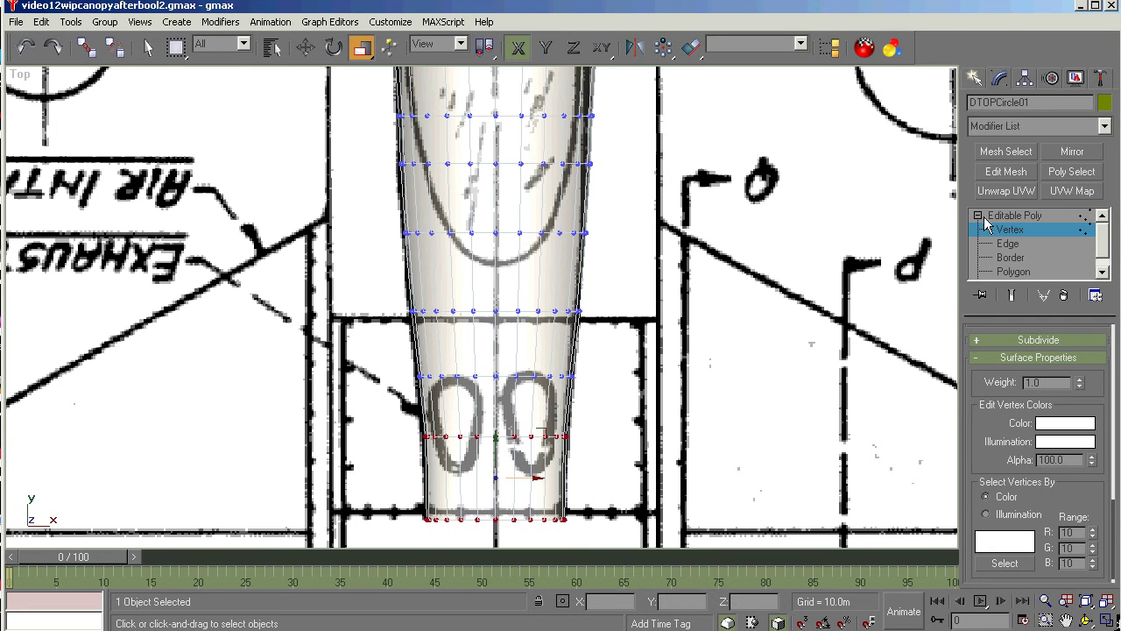
pyautogui.click(1003, 217)
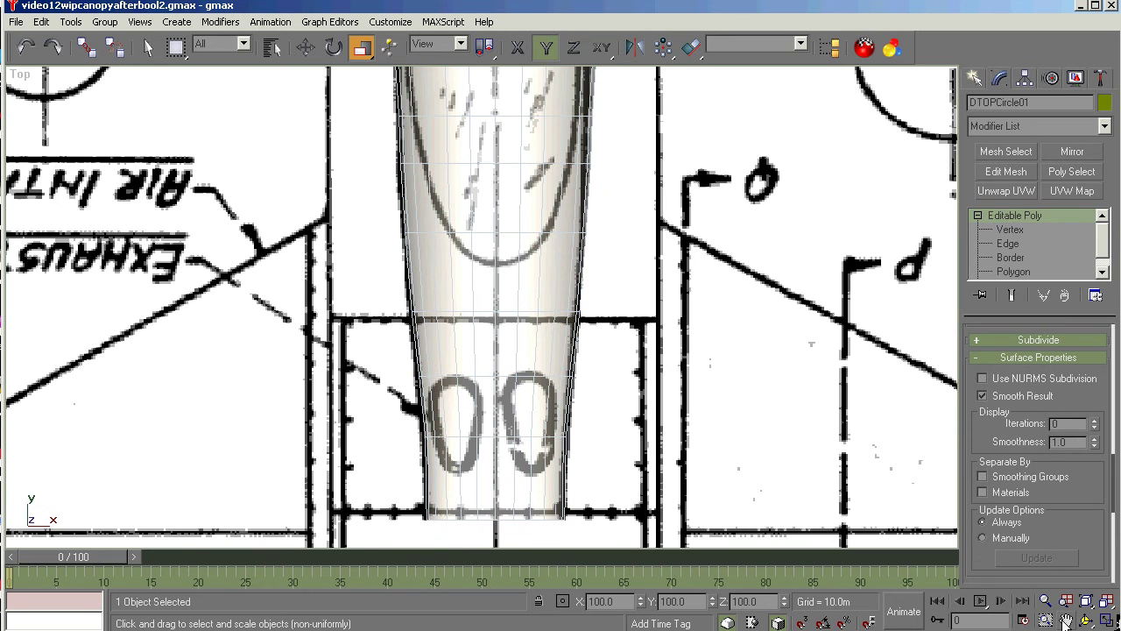
pyautogui.click(1068, 620)
pyautogui.moveTo(713, 289); pyautogui.dragTo(615, 291)
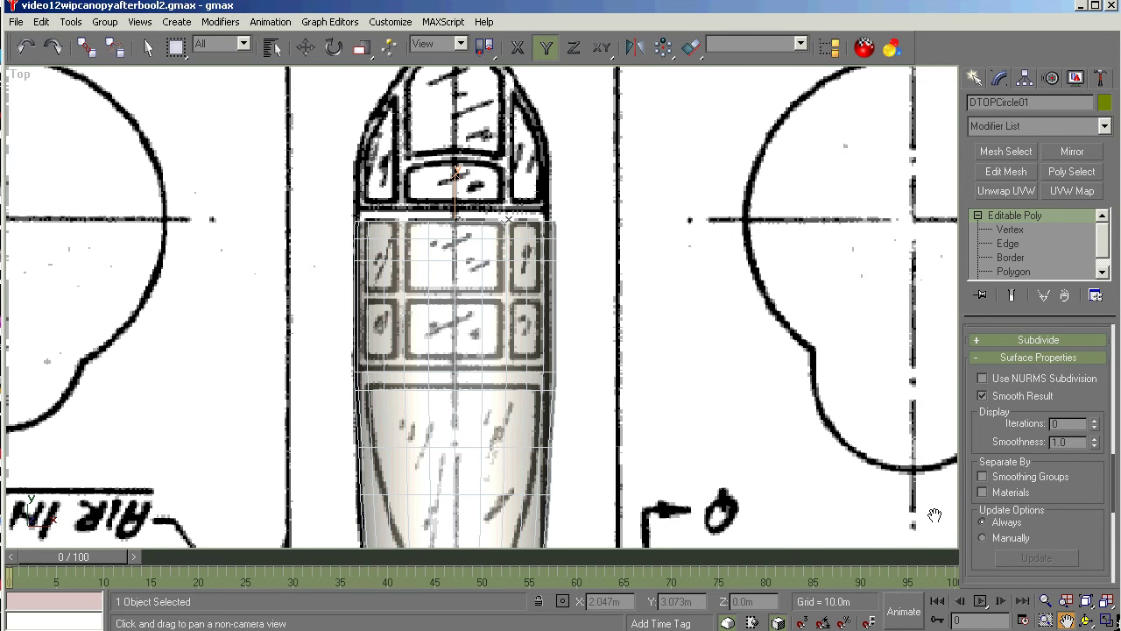
# Compare the canopy in Left, Top and orbited views, finishing in the Left view
pyautogui.press('l')
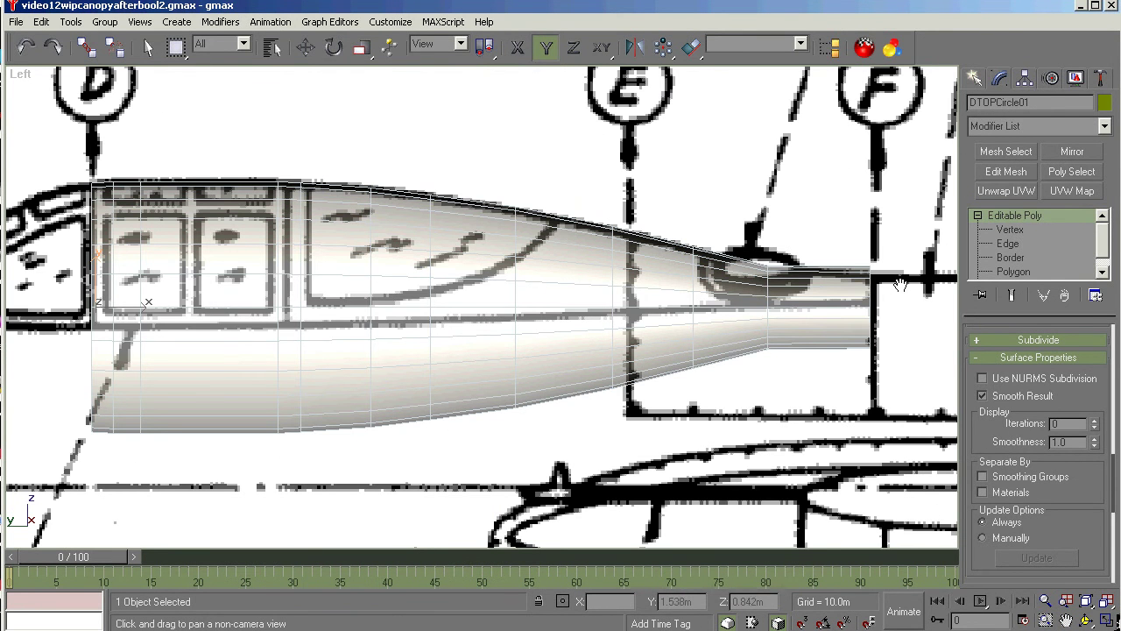
pyautogui.press('t')
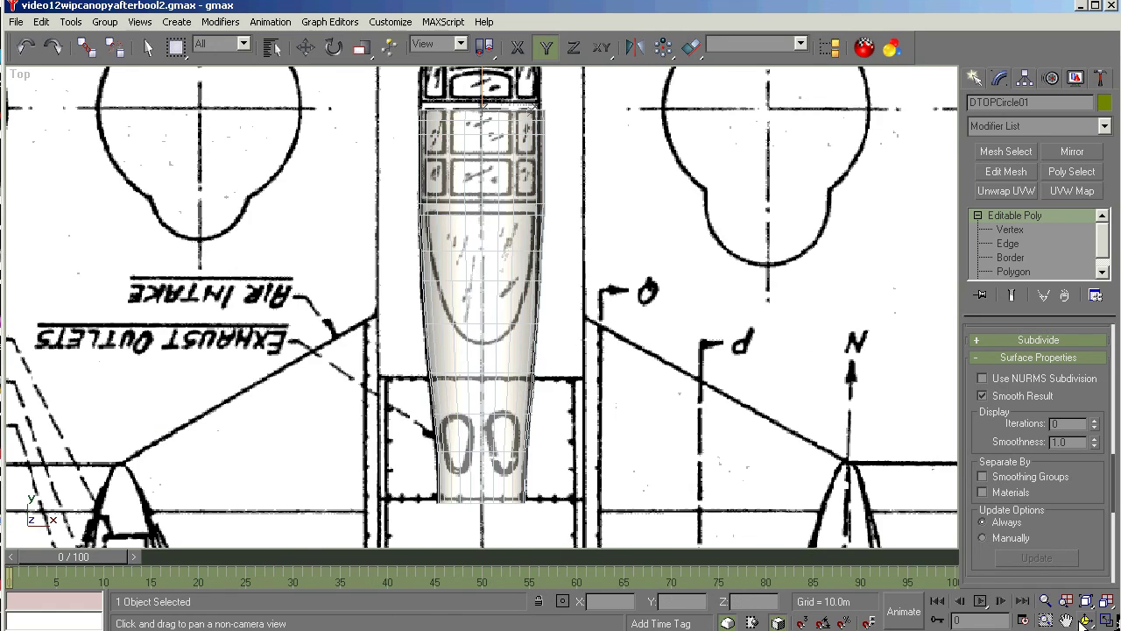
pyautogui.click(1086, 620)
pyautogui.moveTo(394, 366); pyautogui.dragTo(550, 208)
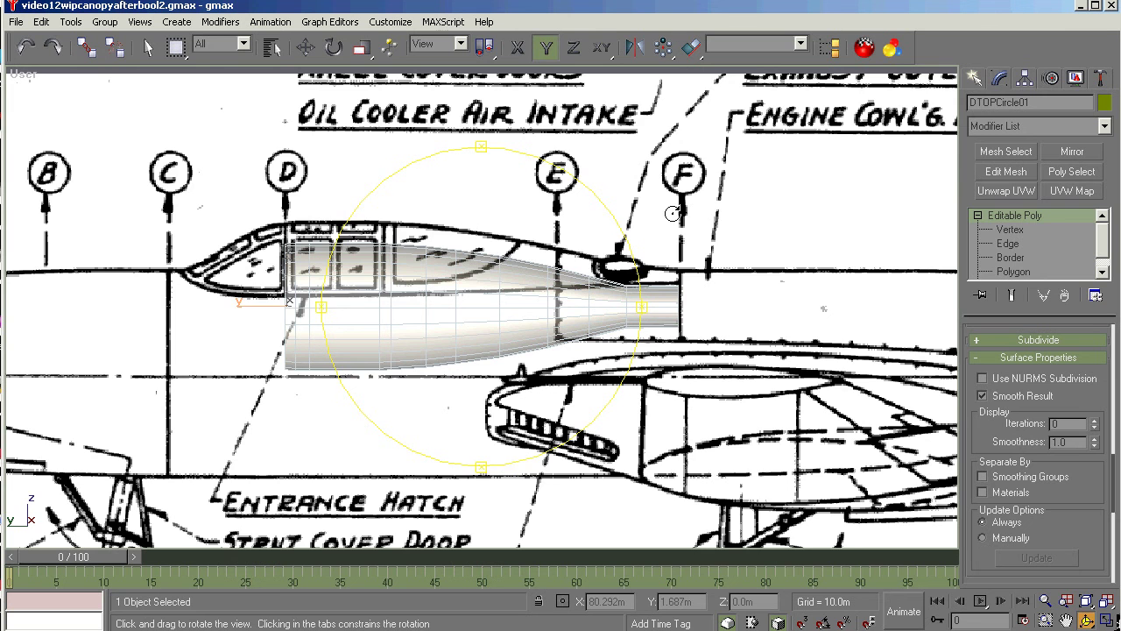
pyautogui.press('l')
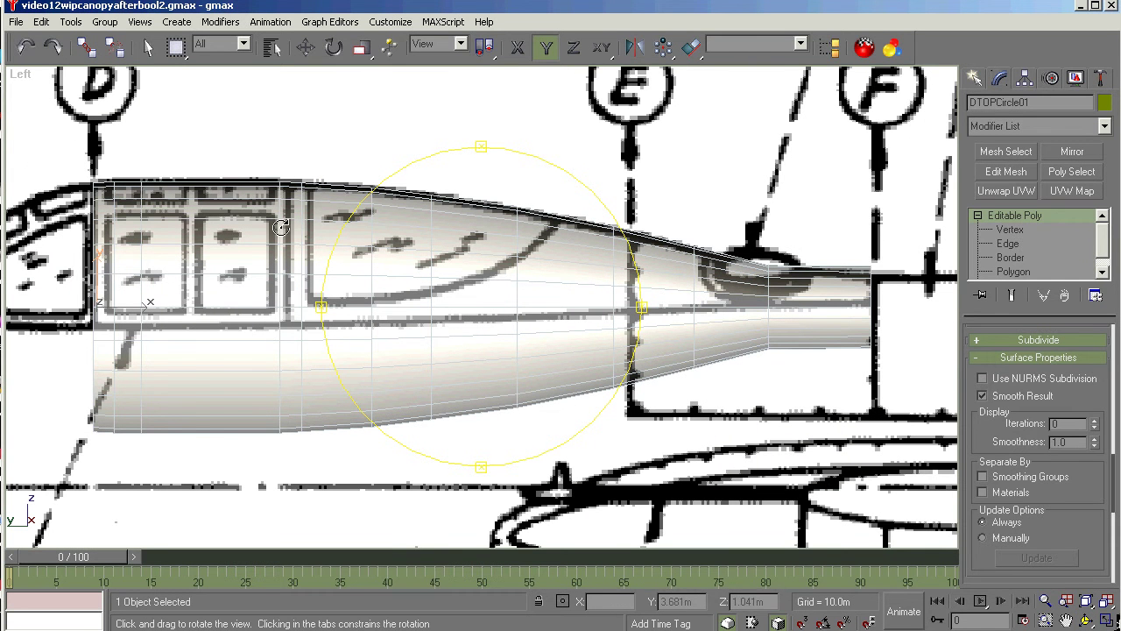
# Set Viewport Configuration's Default Lighting to 2 Lights and maximize the Left viewport
pyautogui.click(390, 22)
pyautogui.click(433, 205)
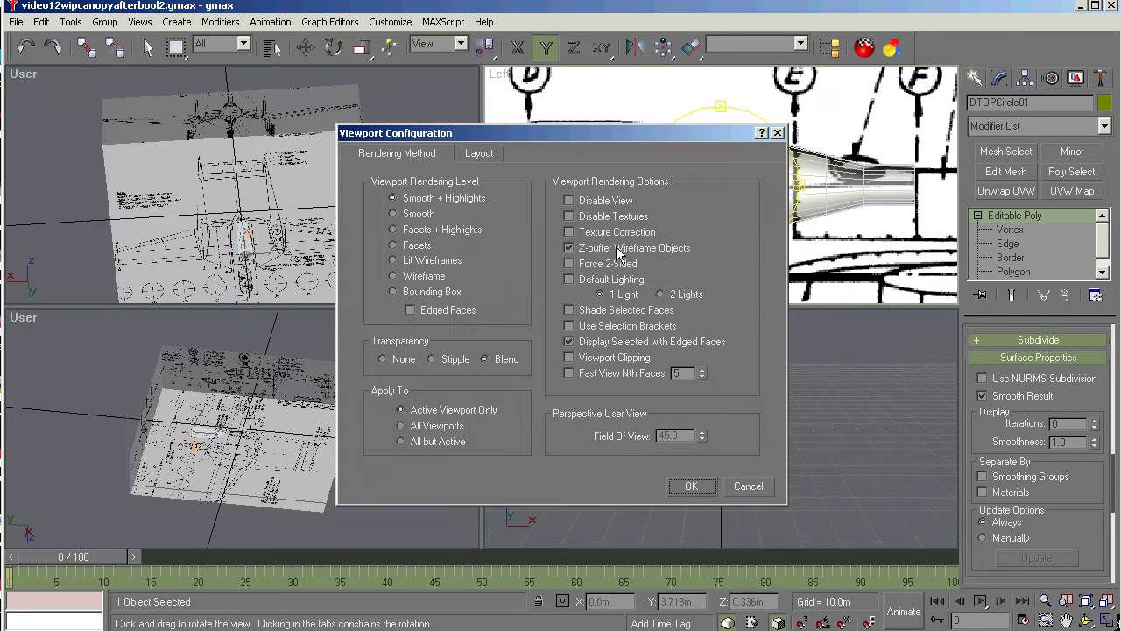
pyautogui.click(670, 293)
pyautogui.click(691, 487)
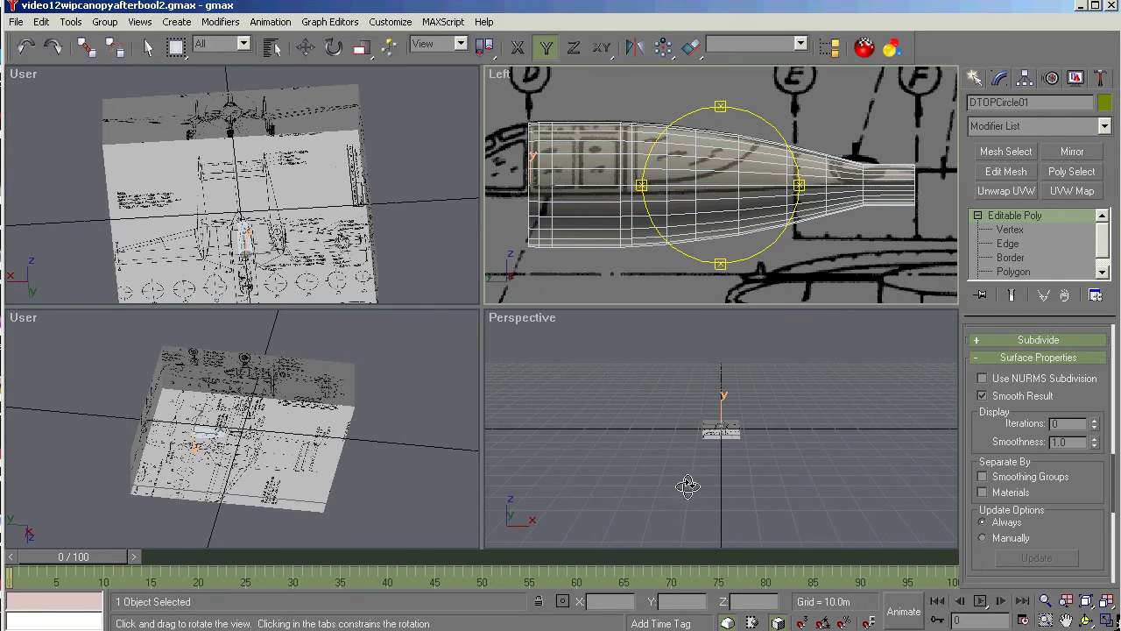
pyautogui.click(1107, 619)
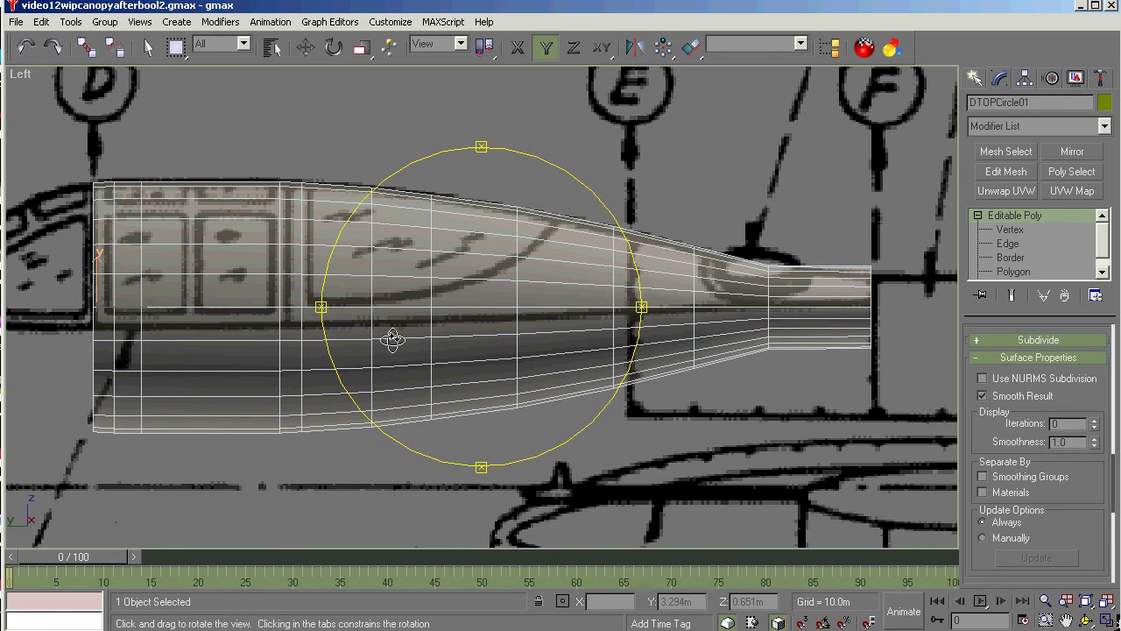
# At Vertex level, delete the canopy's lower vertex rows one column at a time
pyautogui.click(1009, 229)
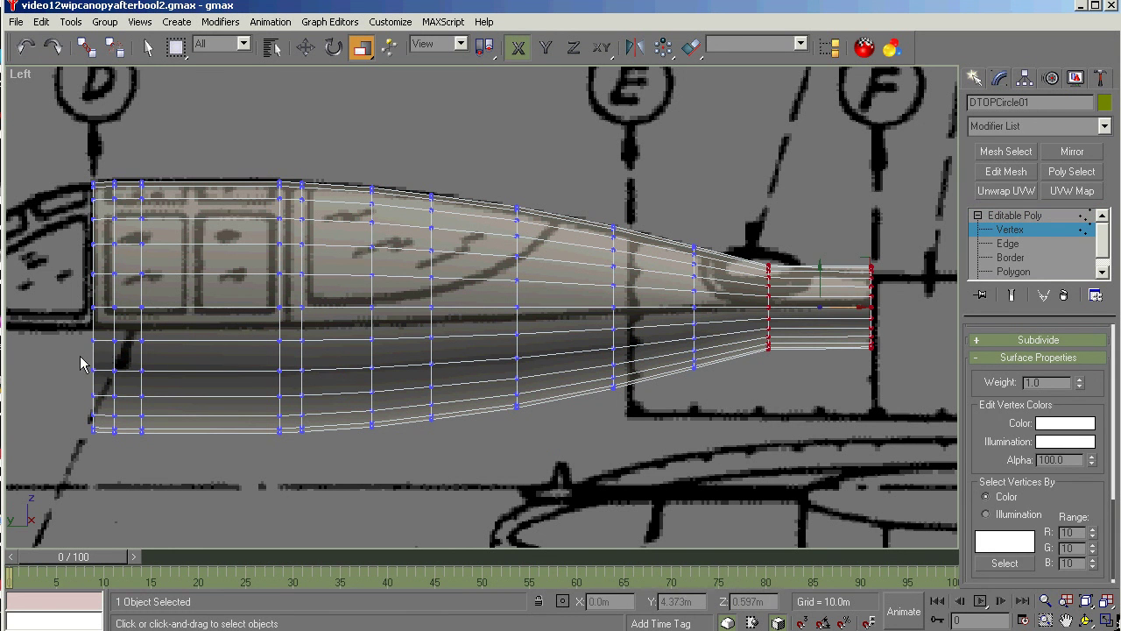
pyautogui.moveTo(90, 366); pyautogui.dragTo(550, 464)
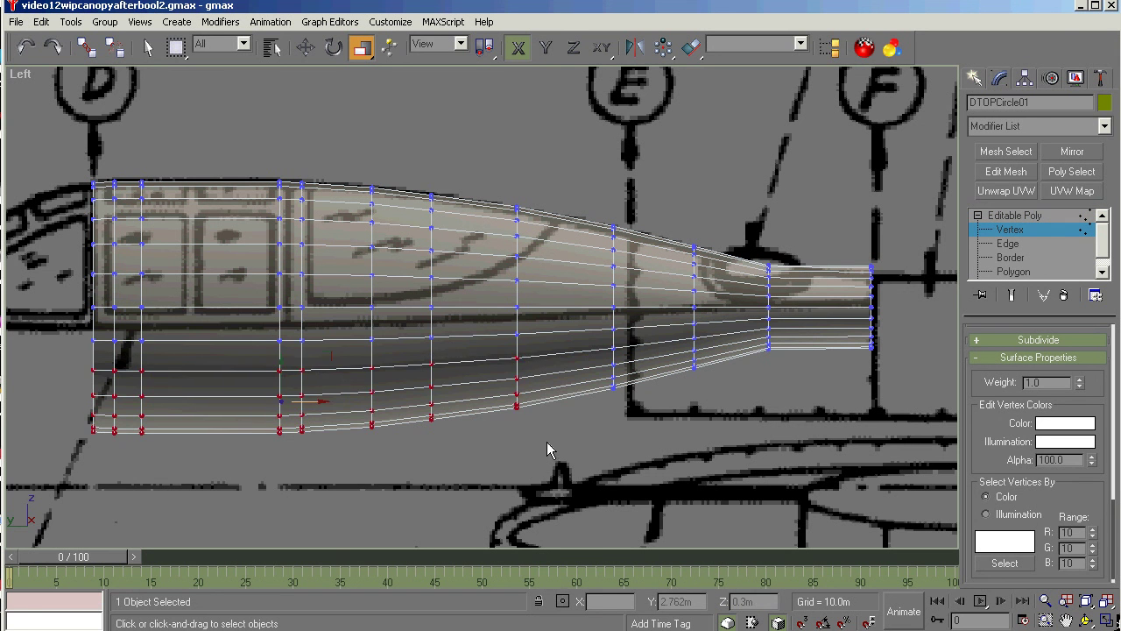
pyautogui.press('Delete')
pyautogui.moveTo(649, 356); pyautogui.dragTo(791, 354)
pyautogui.press('Delete')
pyautogui.press('Delete')
pyautogui.press('Delete')
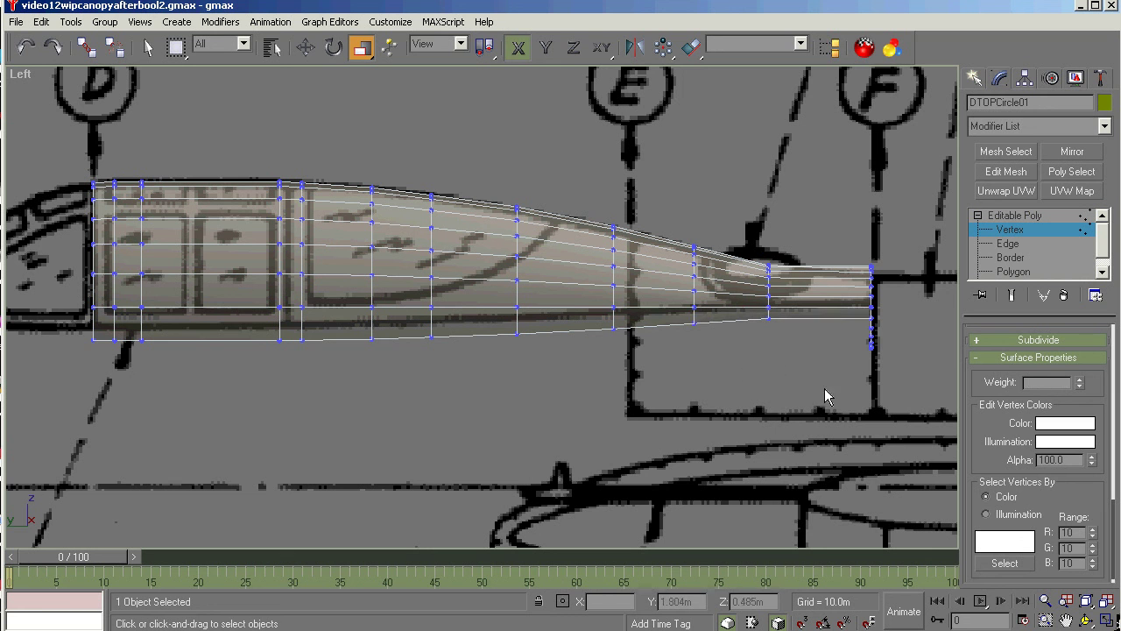
pyautogui.moveTo(862, 392); pyautogui.dragTo(887, 341)
pyautogui.press('Delete')
# Check the trimmed canopy in the Right, Left and Back views
pyautogui.press('r')
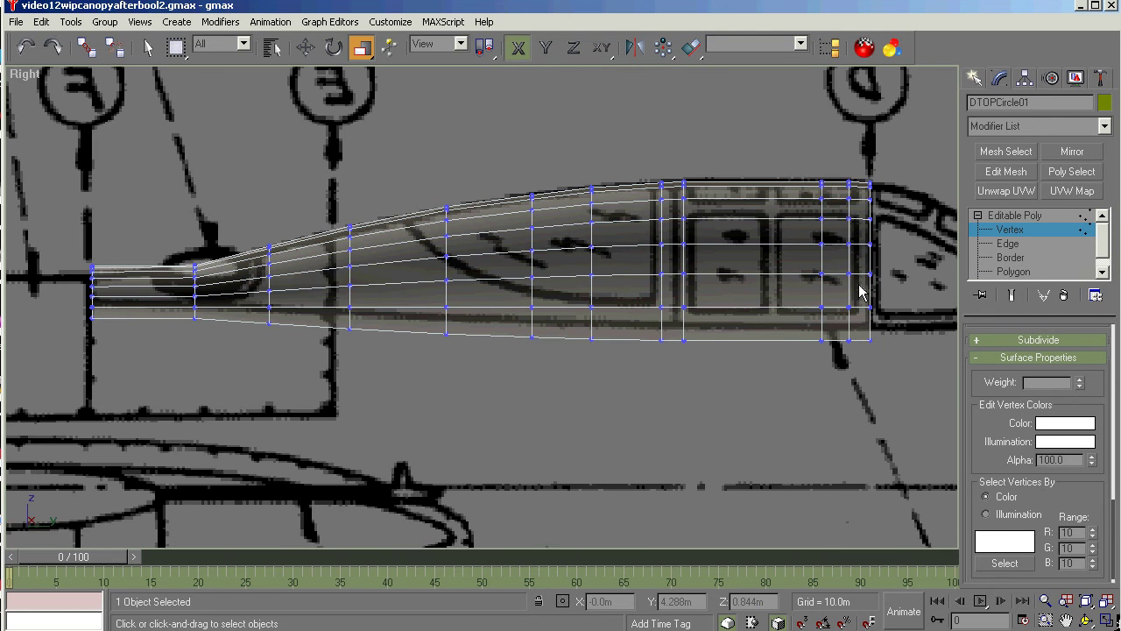
pyautogui.press('l')
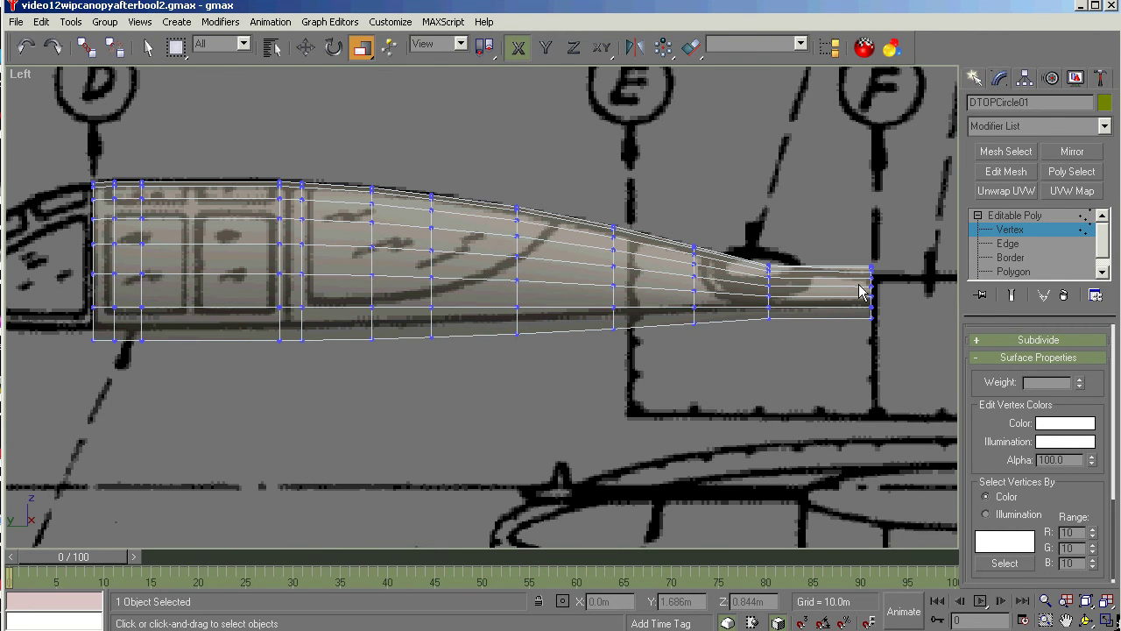
pyautogui.press('f')
pyautogui.press('k')
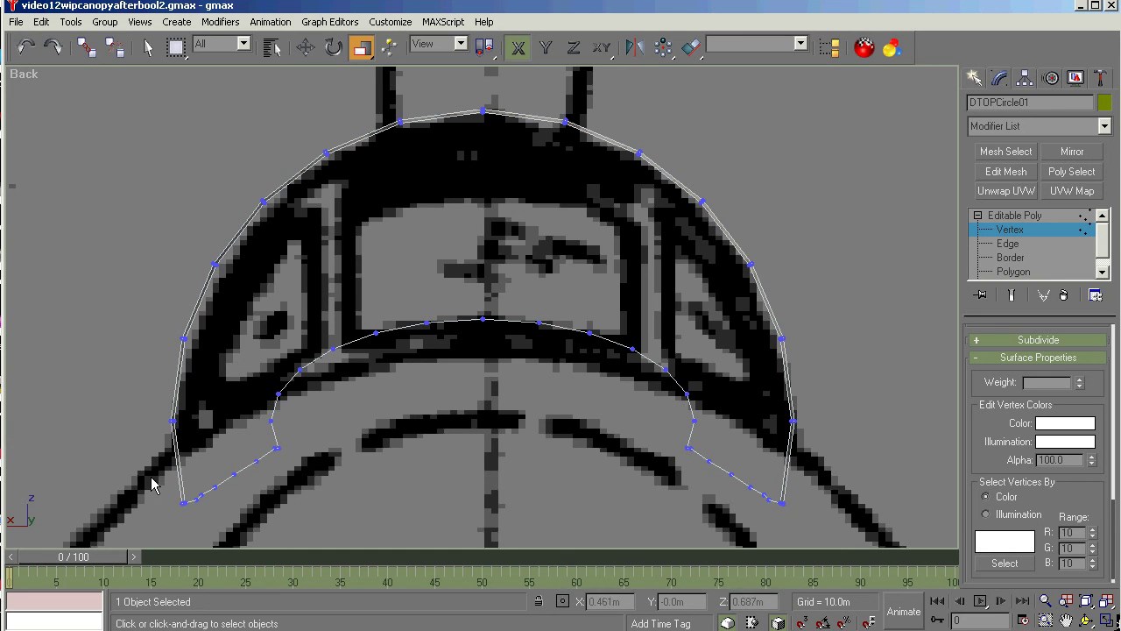
# Select both lower vertex chains in the Back view and scale them to 105% along X
pyautogui.moveTo(173, 511); pyautogui.dragTo(200, 524)
pyautogui.keyDown('ctrl'); pyautogui.click(781, 504); pyautogui.keyUp('ctrl')
pyautogui.moveTo(661, 450); pyautogui.dragTo(817, 539)
pyautogui.keyDown('ctrl'); pyautogui.moveTo(298, 447); pyautogui.dragTo(169, 547); pyautogui.keyUp('ctrl')
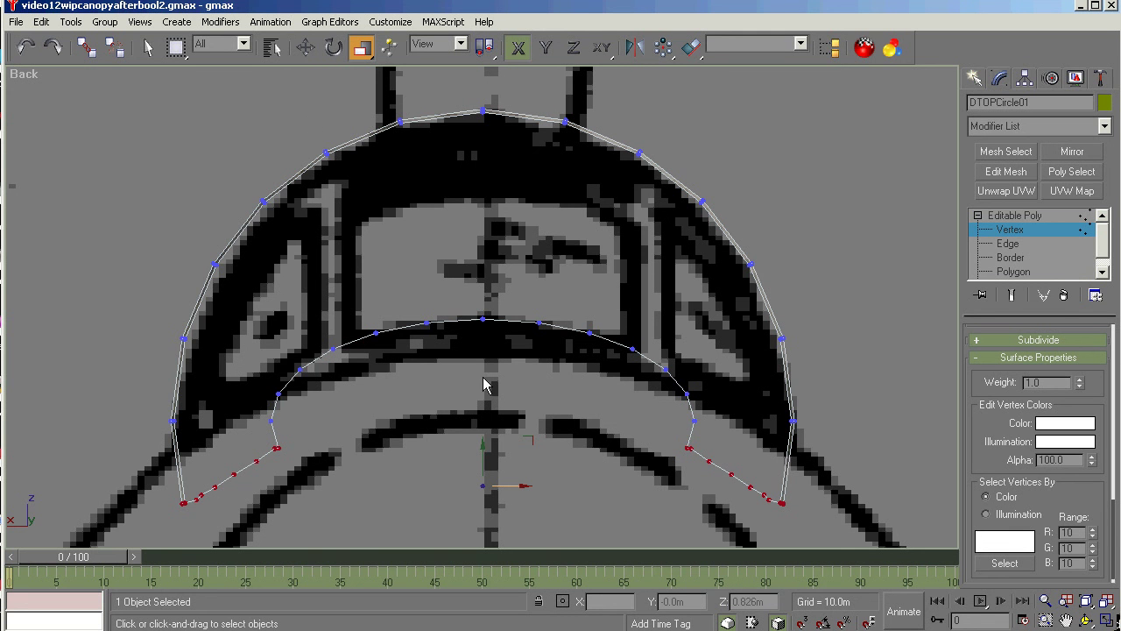
pyautogui.moveTo(508, 485); pyautogui.dragTo(510, 483)
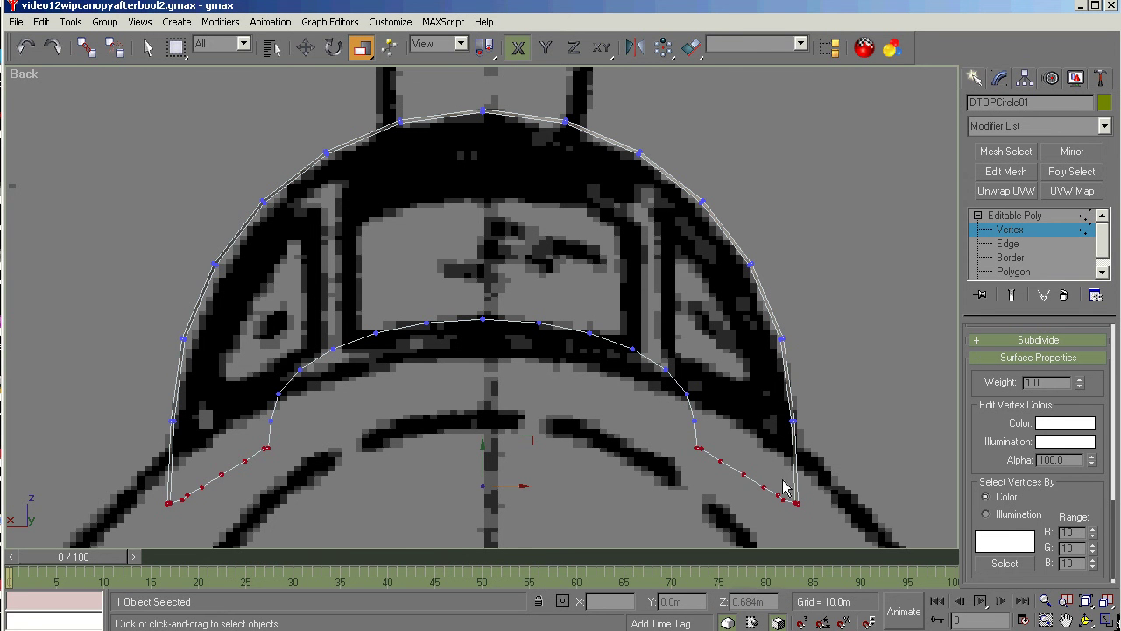
pyautogui.click(1086, 620)
pyautogui.moveTo(578, 327); pyautogui.dragTo(503, 370)
# Return to object level, unhide the fuselage through Unhide by Name, and select it
pyautogui.click(1014, 216)
pyautogui.press('Escape')
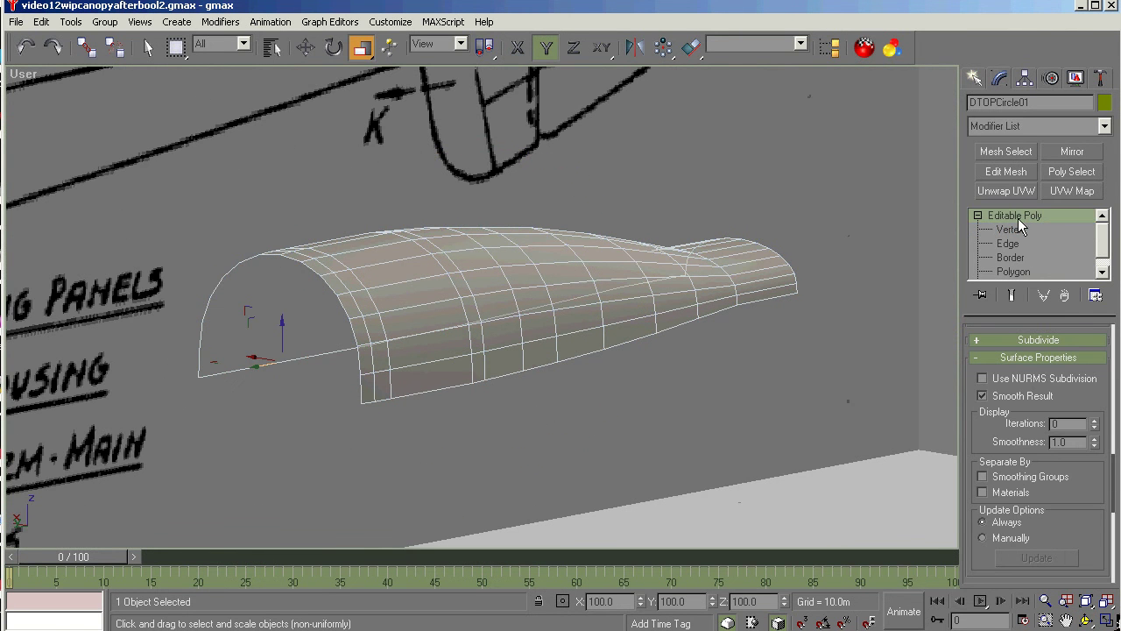
pyautogui.click(1076, 78)
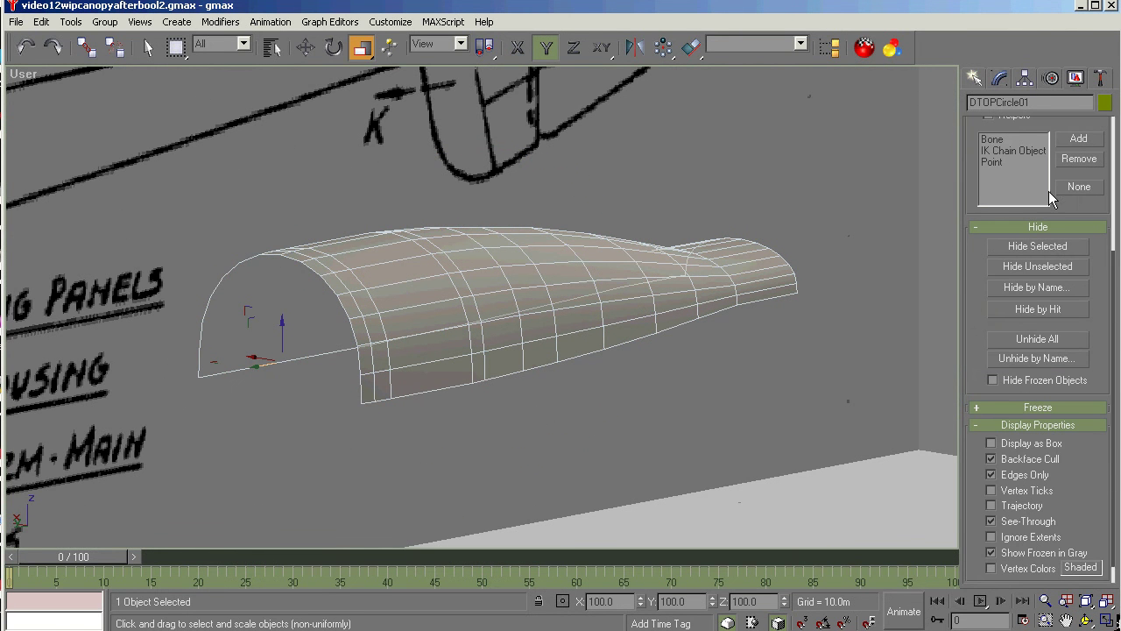
pyautogui.click(1037, 362)
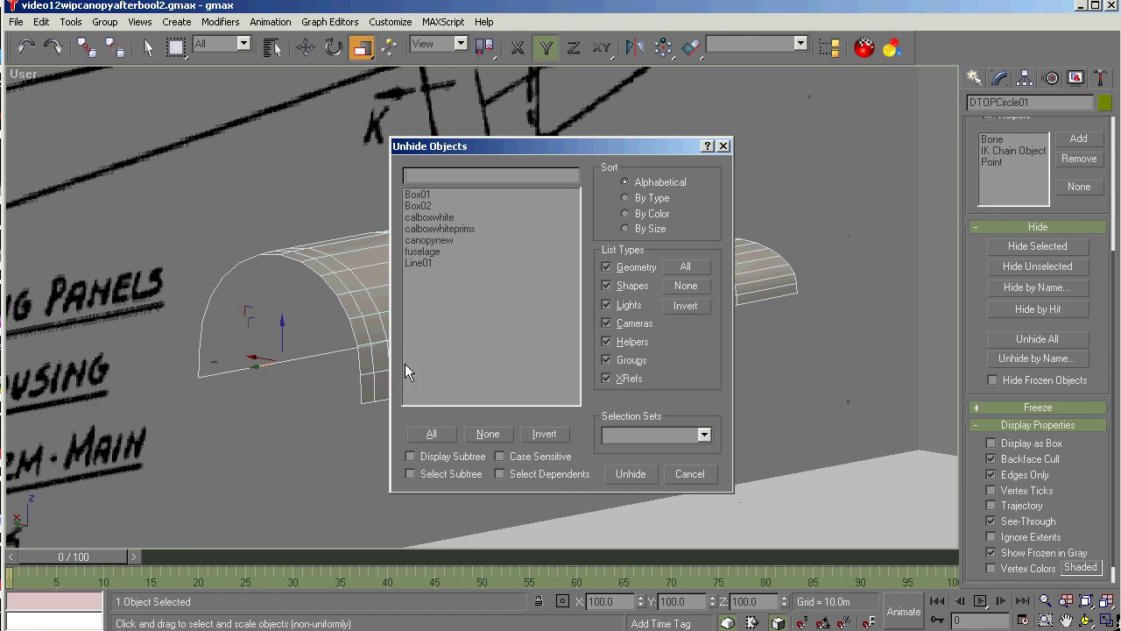
pyautogui.click(421, 251)
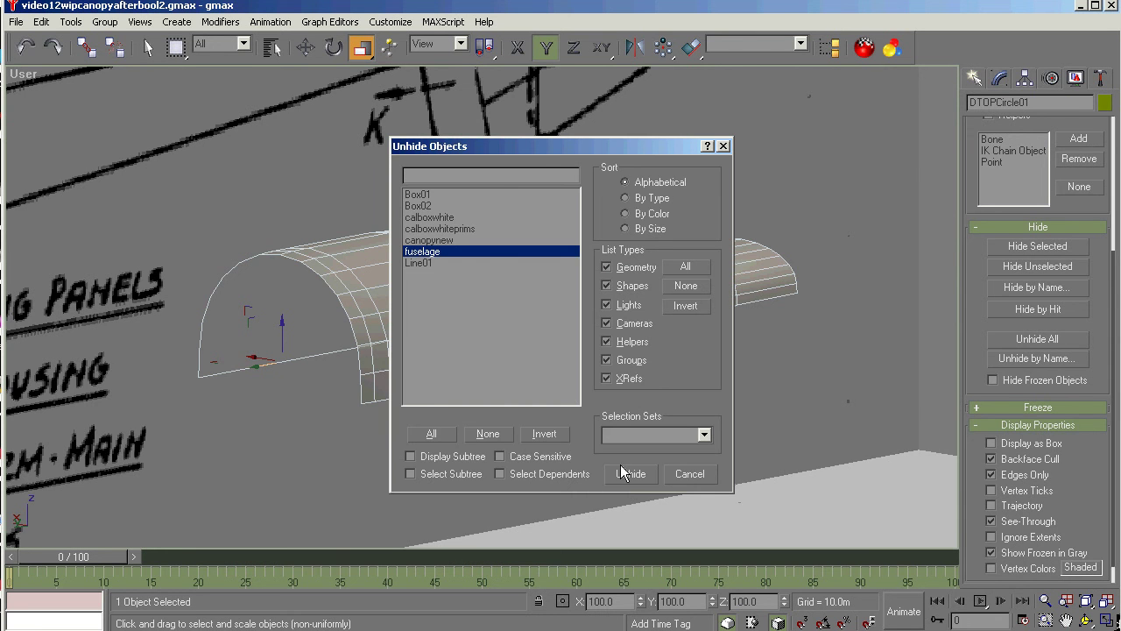
pyautogui.click(629, 474)
pyautogui.click(558, 431)
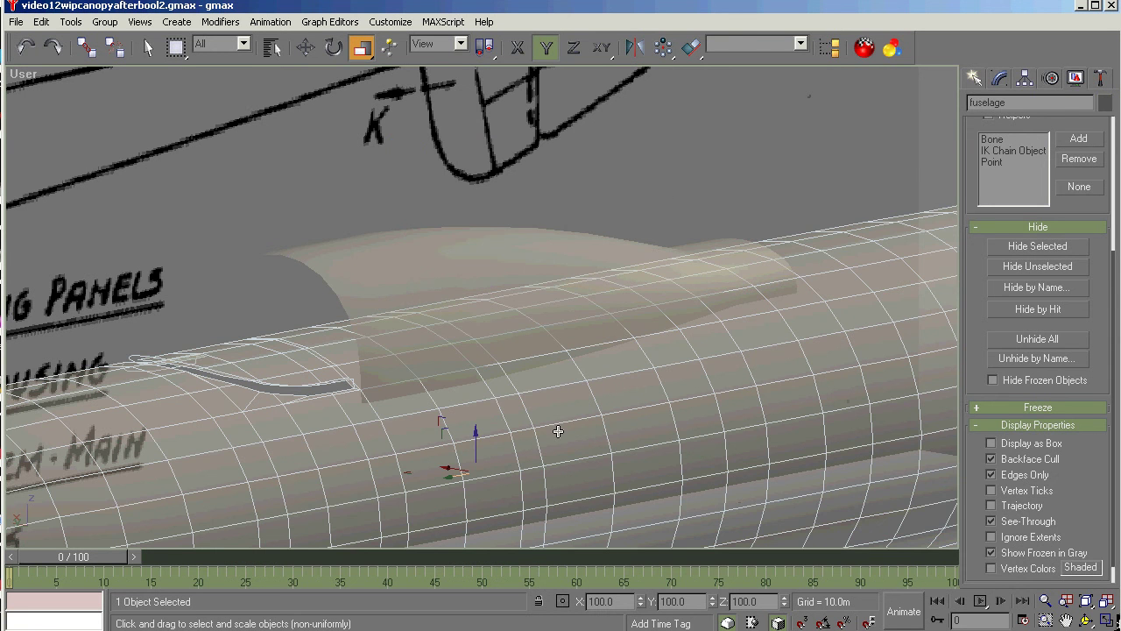
# Turn off See-Through on the fuselage and inspect the canopy over the cockpit from several angles
pyautogui.click(1005, 522)
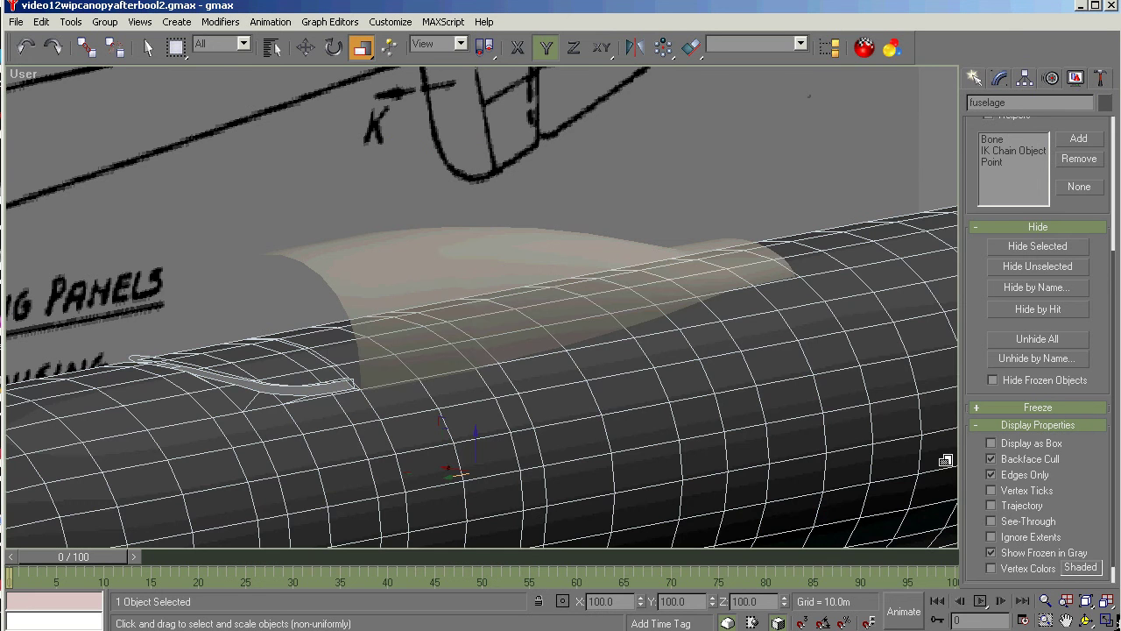
pyautogui.press('l')
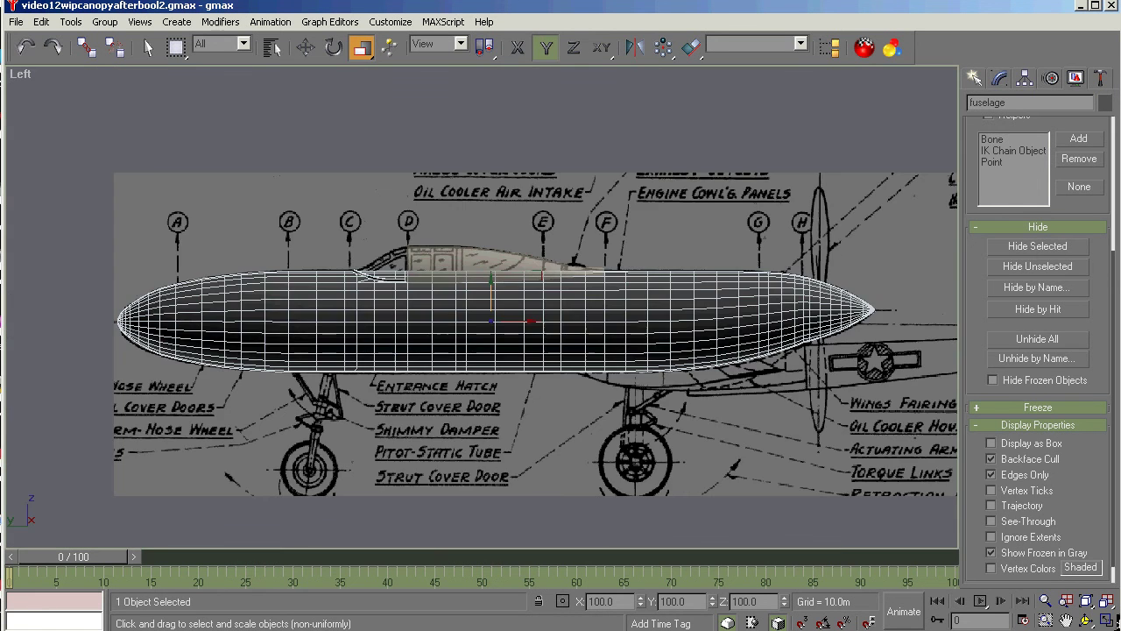
pyautogui.click(1046, 619)
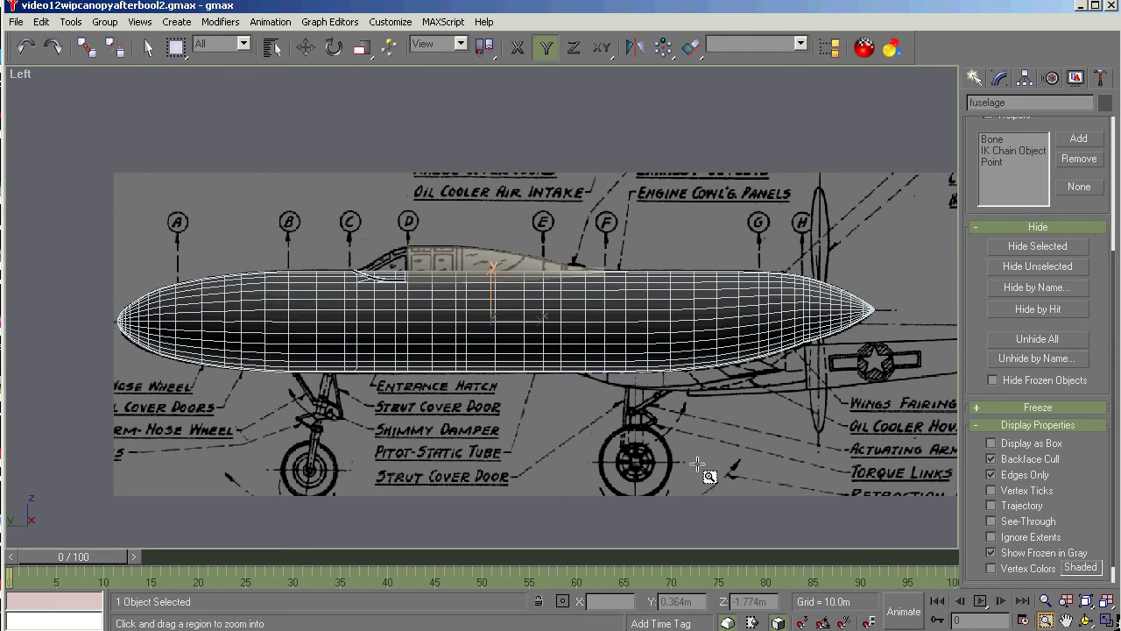
pyautogui.moveTo(627, 218); pyautogui.dragTo(336, 331)
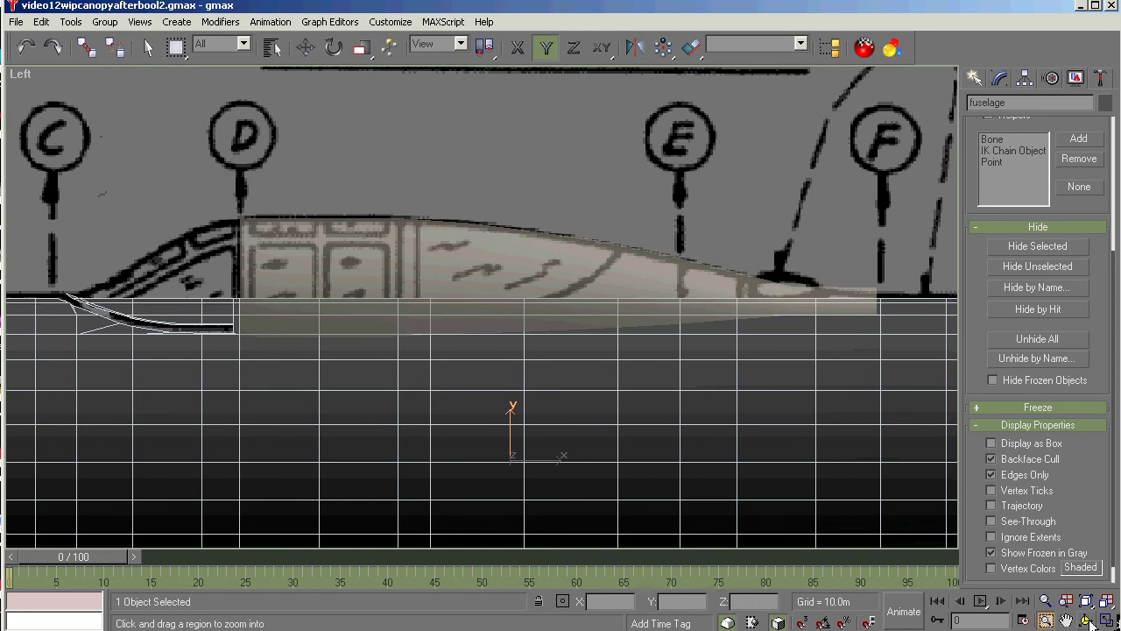
pyautogui.click(1086, 620)
pyautogui.moveTo(513, 365)
pyautogui.mouseDown()
pyautogui.moveTo(457, 363)
pyautogui.moveTo(527, 360)
pyautogui.mouseUp()
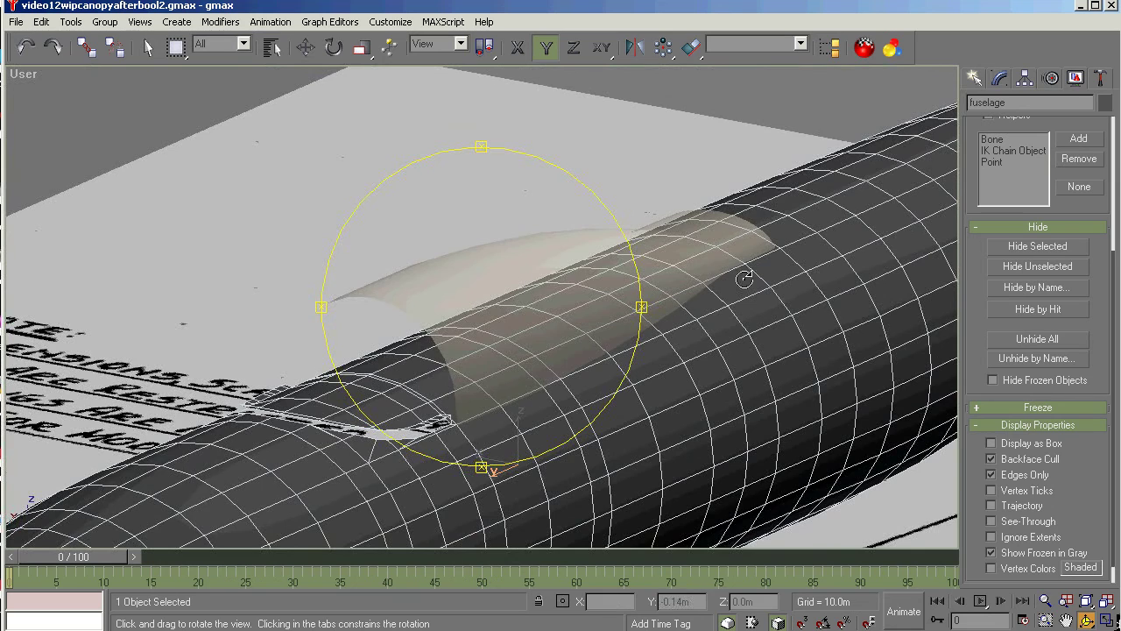
pyautogui.moveTo(534, 363); pyautogui.dragTo(459, 351)
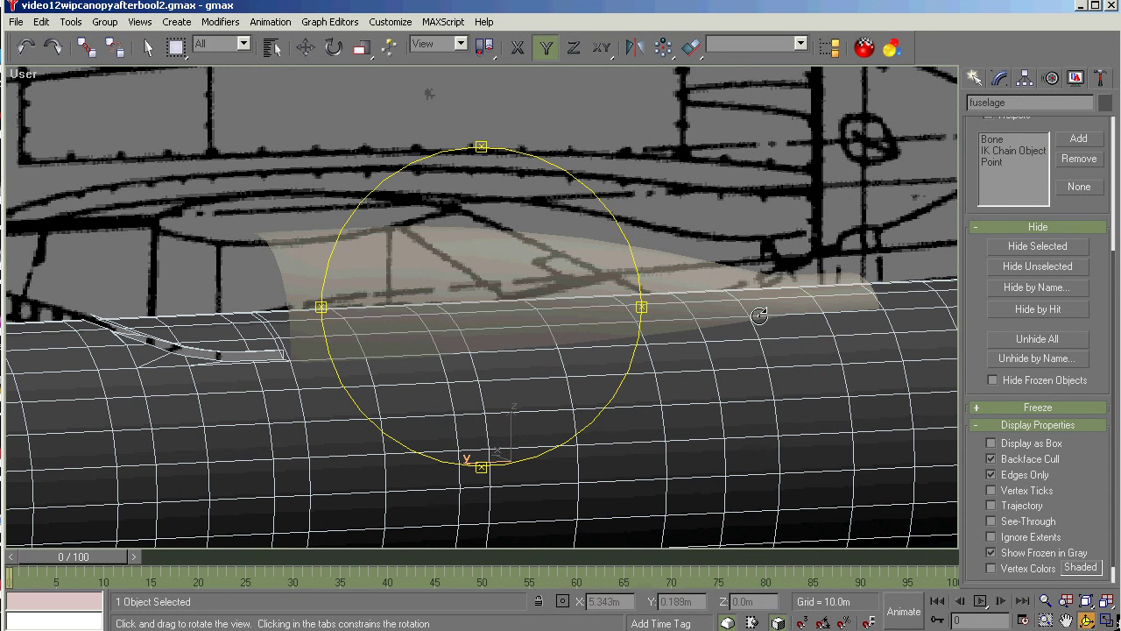
pyautogui.moveTo(510, 313); pyautogui.dragTo(459, 256)
# Select the DTOPCircle01 canopy and activate Select and Move constrained to X
pyautogui.press('r')
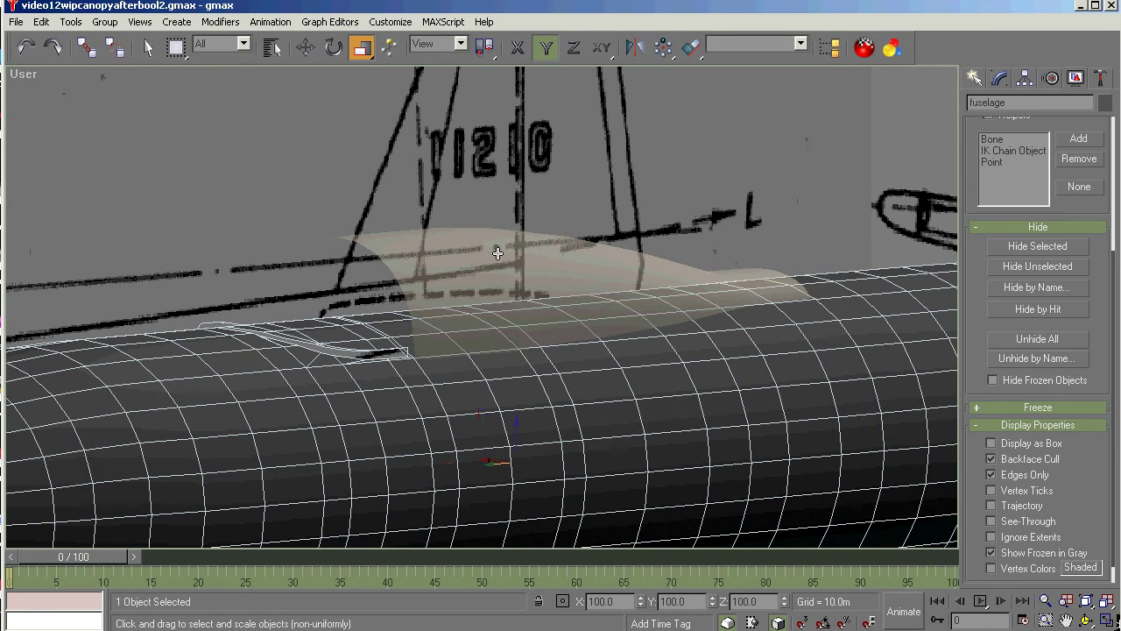
pyautogui.click(498, 253)
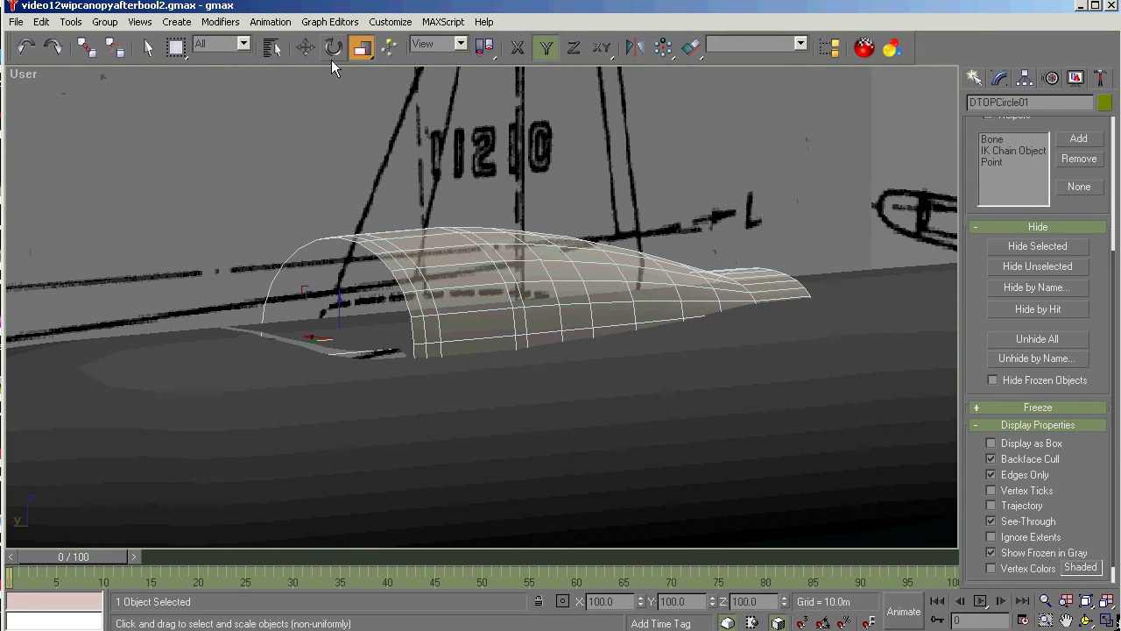
pyautogui.click(304, 50)
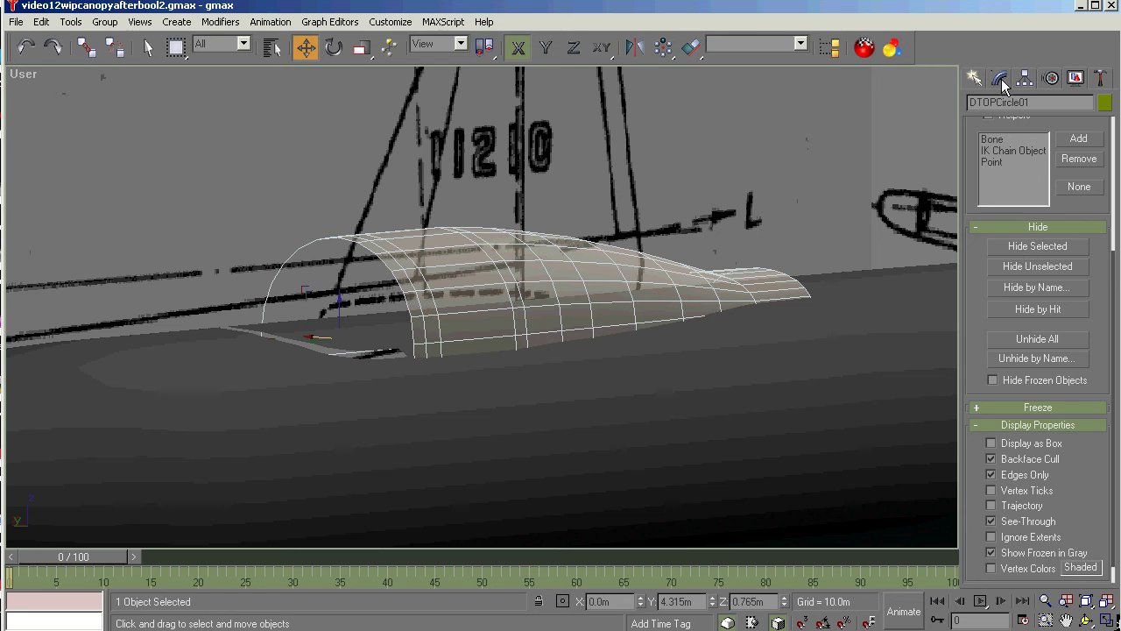
# Start a Boolean compound object on the canopy with the Cut (Refine) operation
pyautogui.click(973, 78)
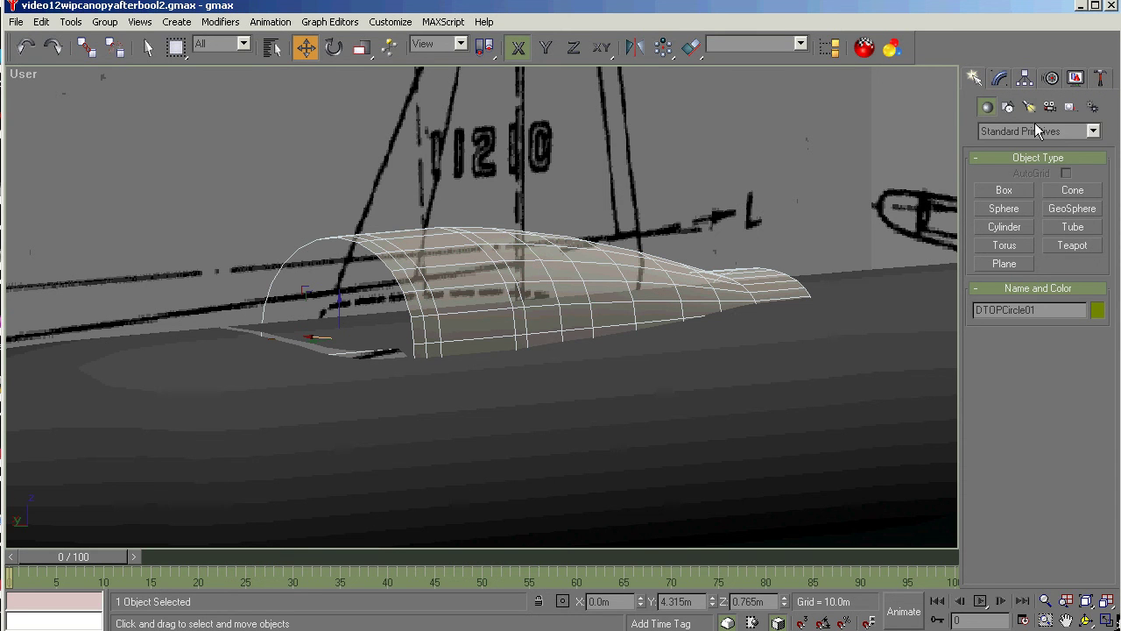
pyautogui.click(1092, 132)
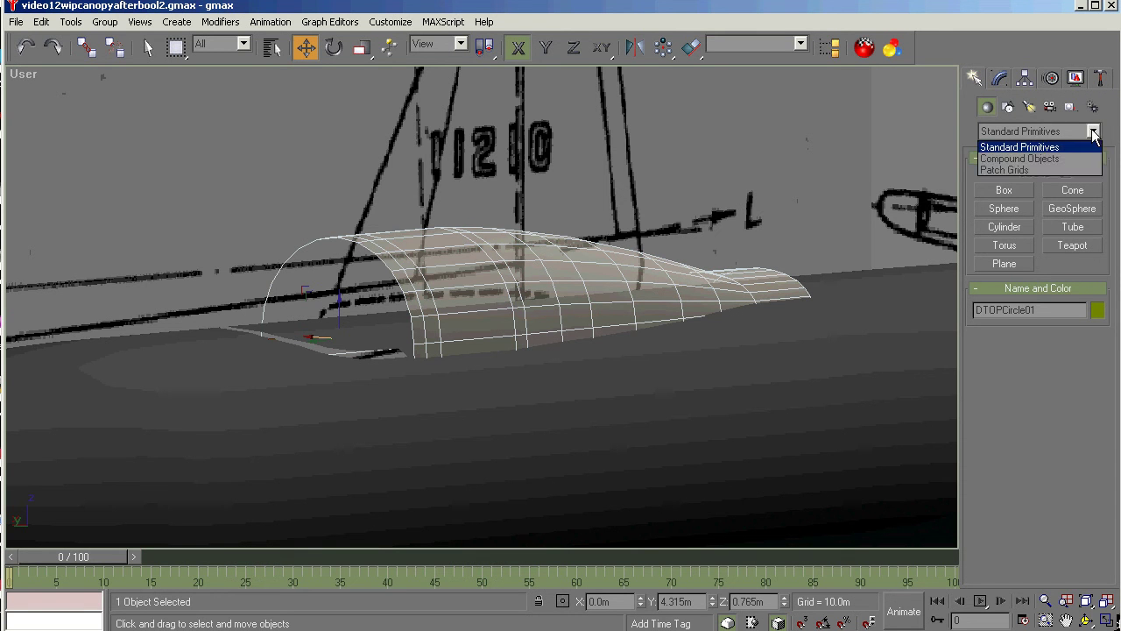
pyautogui.click(1064, 159)
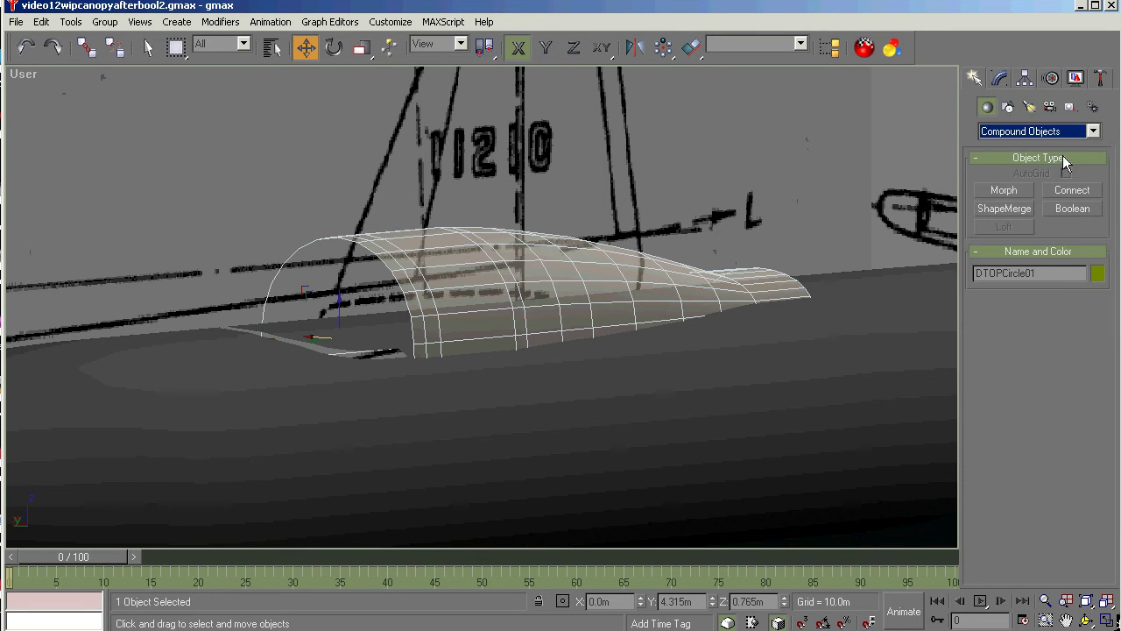
pyautogui.click(1074, 210)
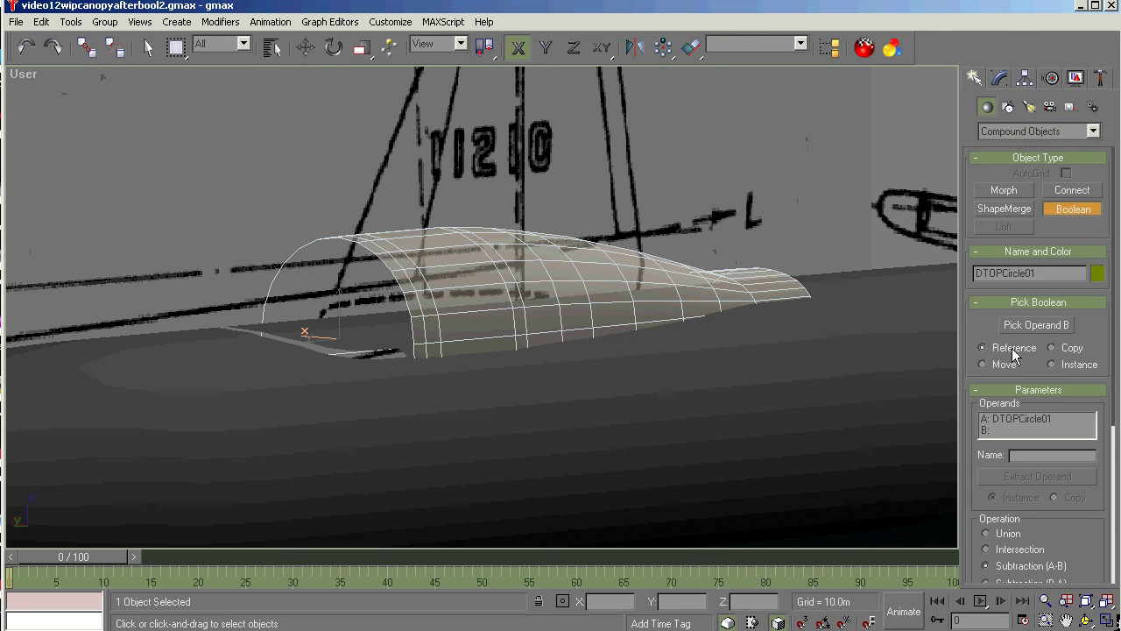
pyautogui.moveTo(1117, 429); pyautogui.dragTo(1070, 497)
pyautogui.click(992, 499)
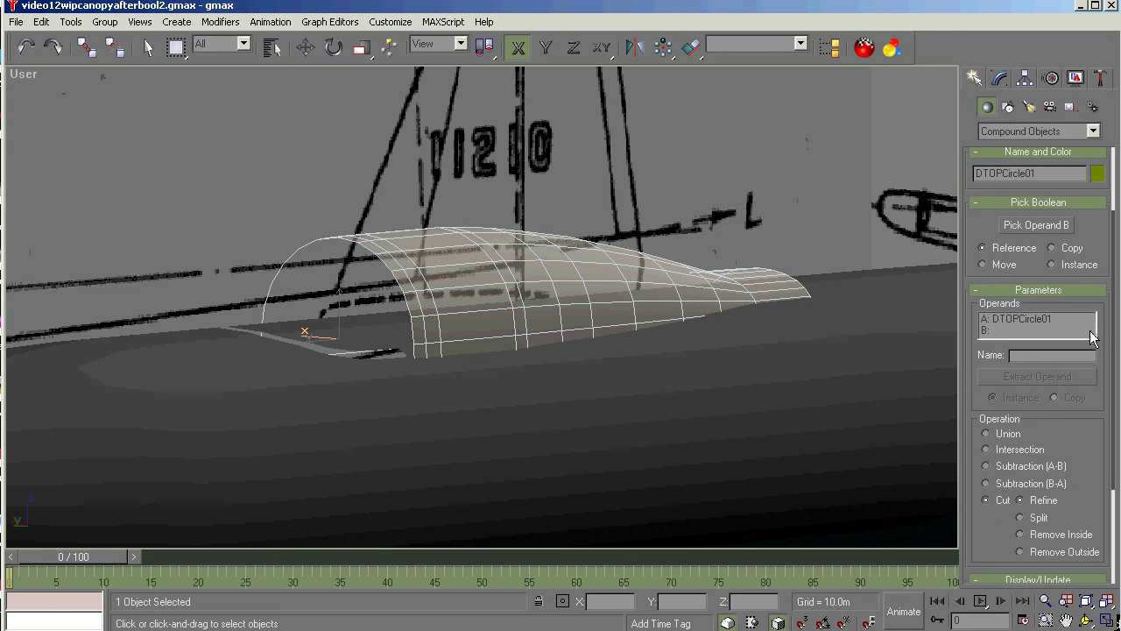
# Pick the fuselage as operand B, then hide every object except the canopy
pyautogui.click(1051, 225)
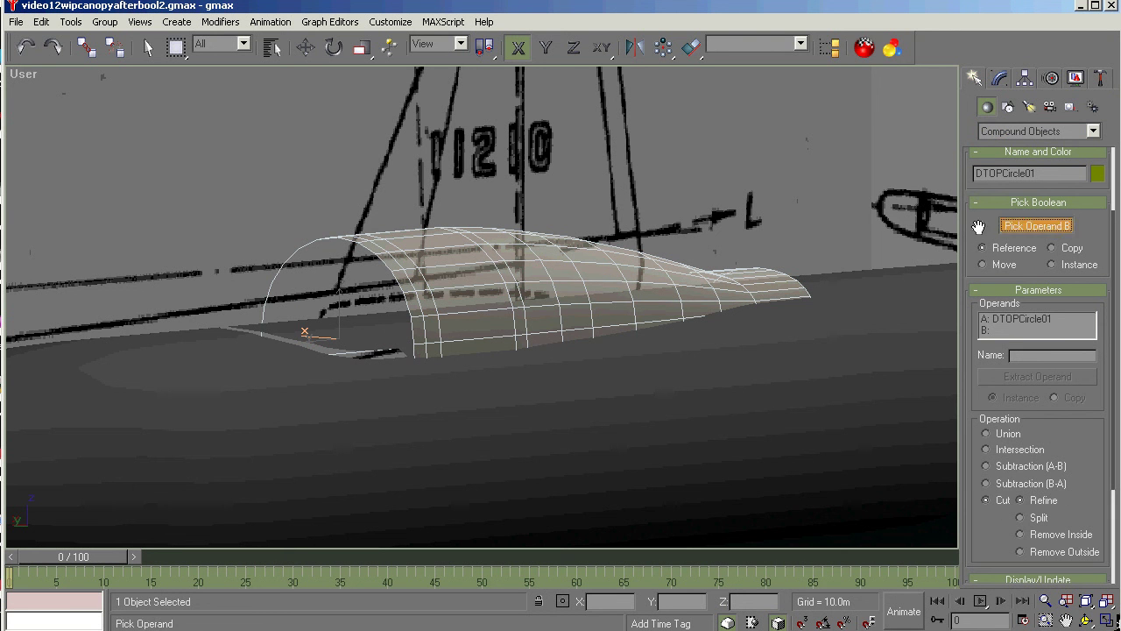
pyautogui.click(887, 305)
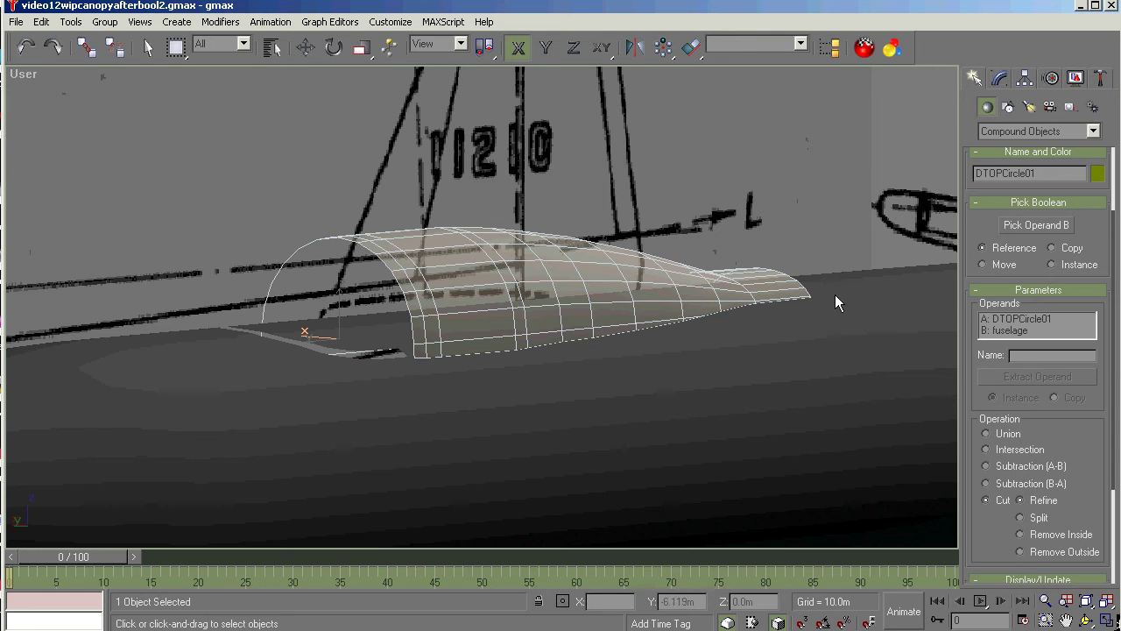
pyautogui.click(1086, 619)
pyautogui.moveTo(566, 400); pyautogui.dragTo(441, 397)
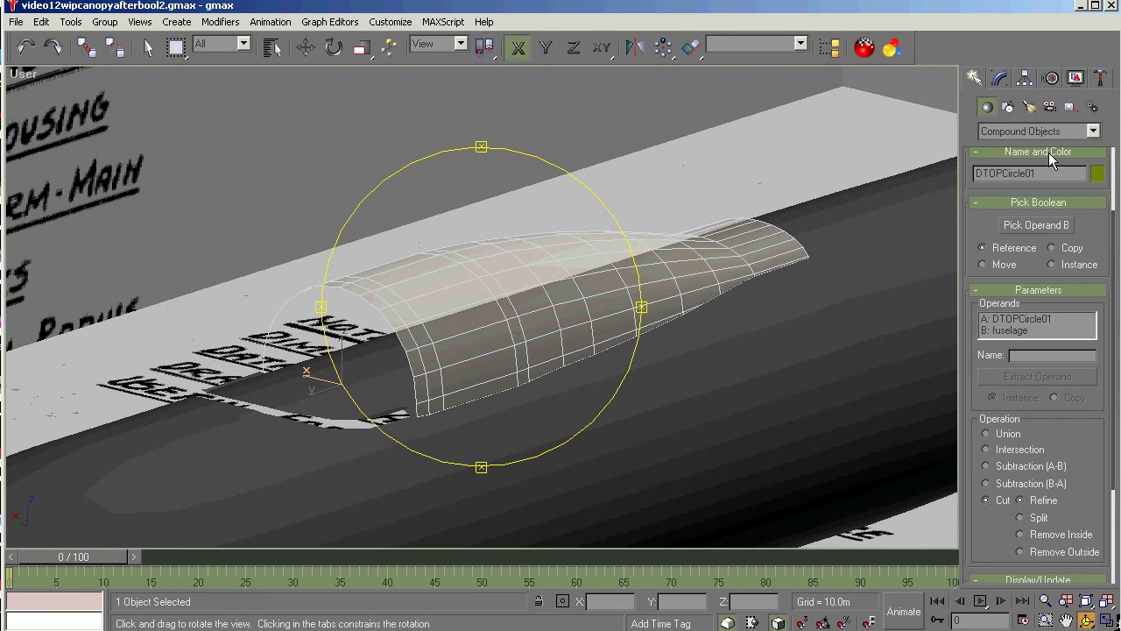
pyautogui.click(1076, 79)
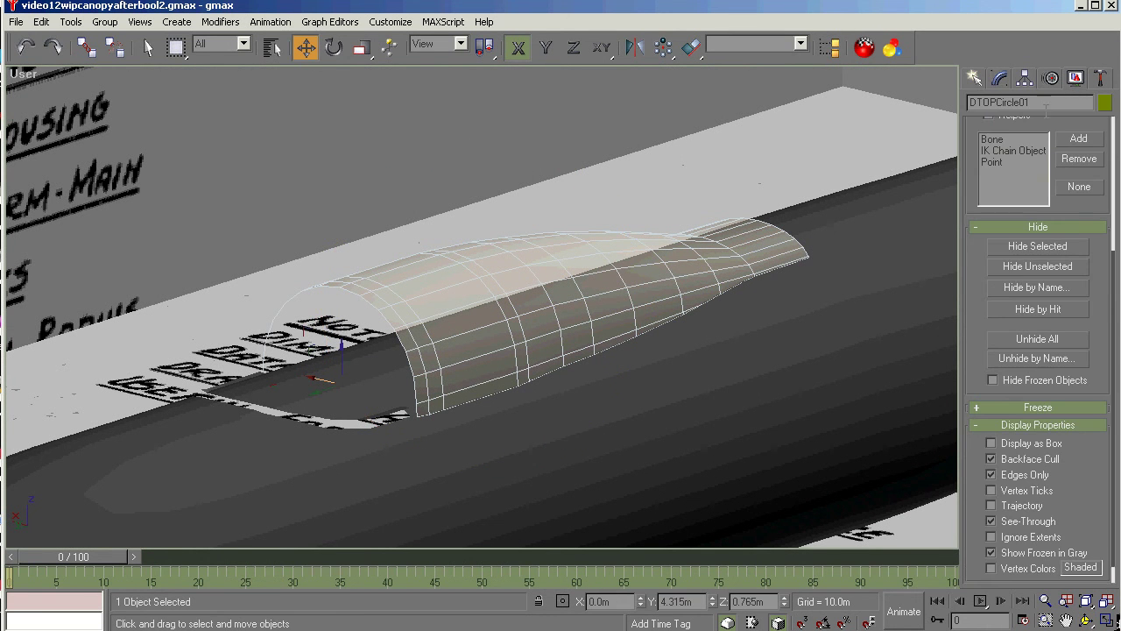
pyautogui.click(1024, 268)
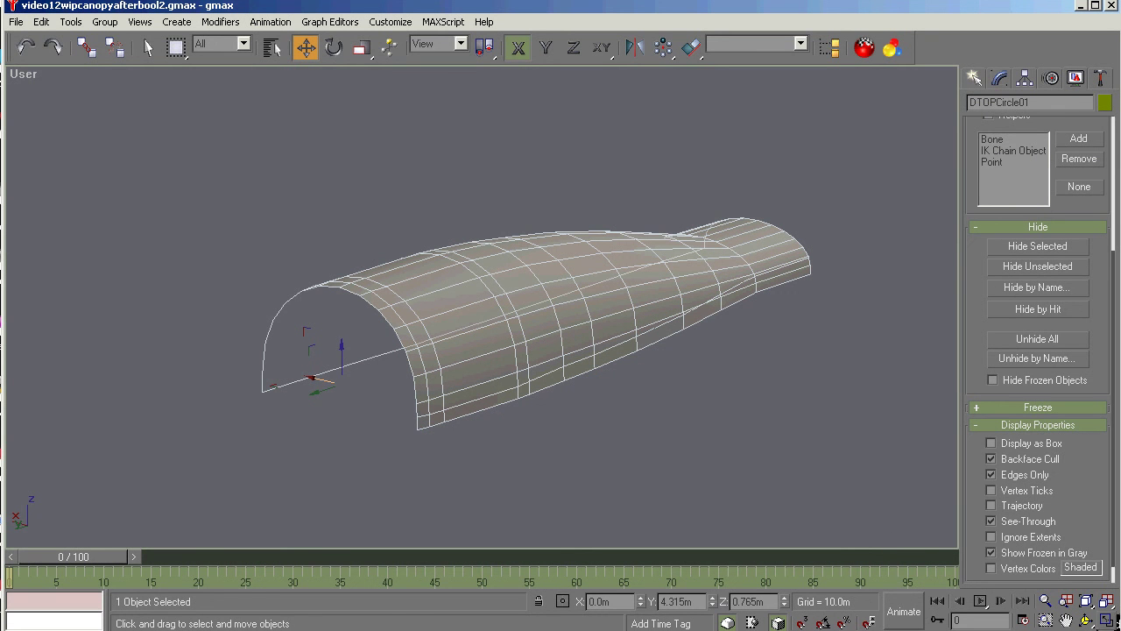
# Collapse the Boolean canopy to an Editable Poly and enter Polygon sub-object level
pyautogui.click(996, 80)
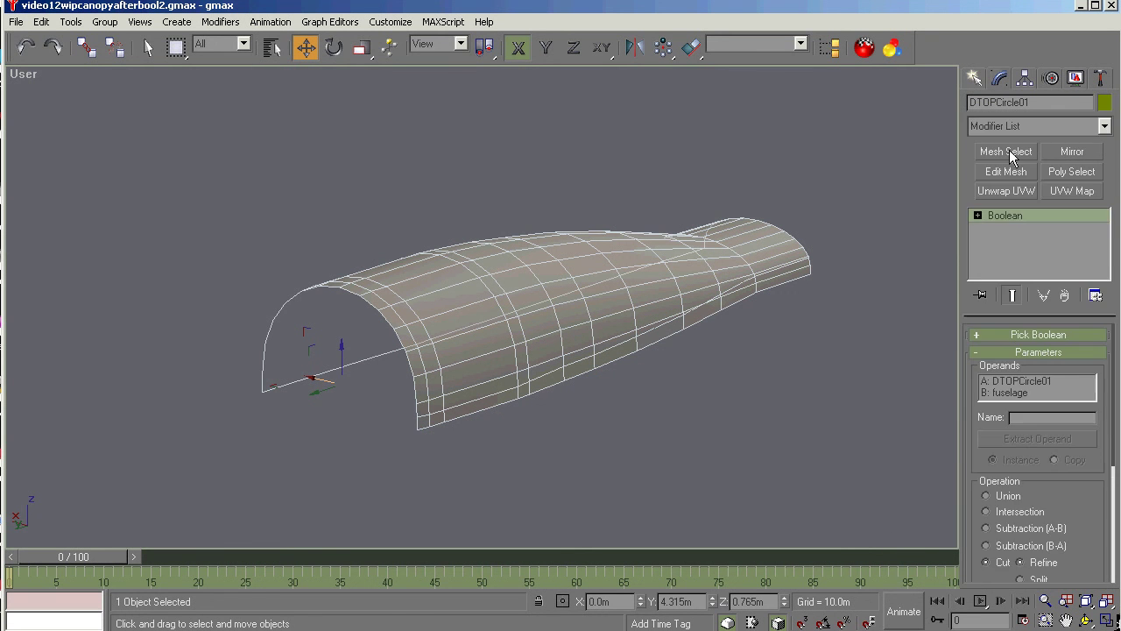
pyautogui.rightClick(987, 224)
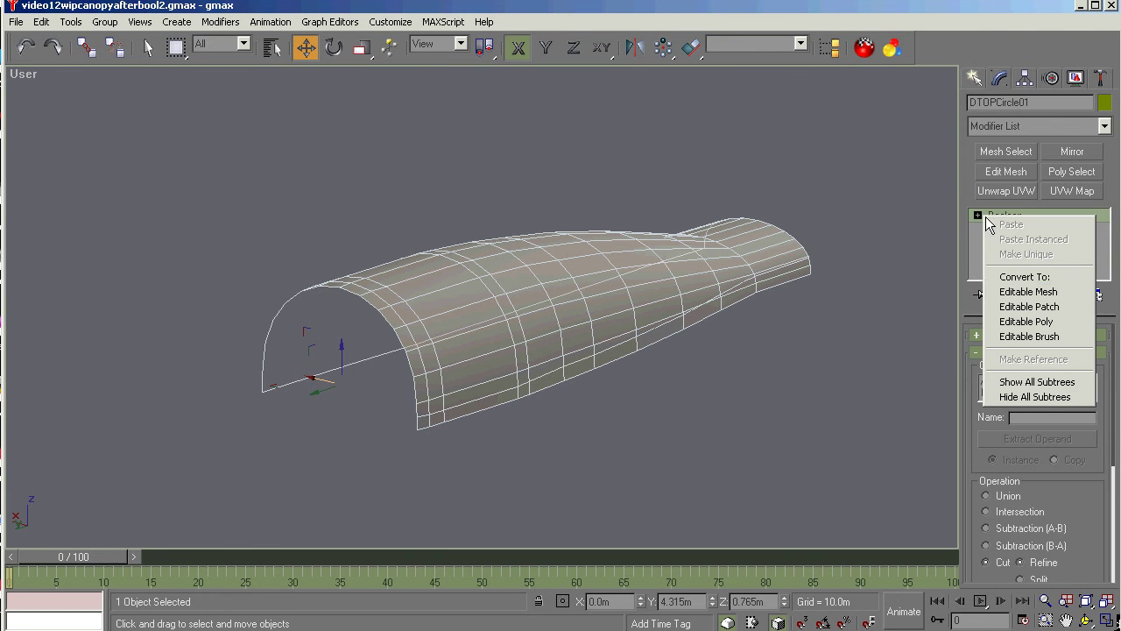
pyautogui.click(1025, 321)
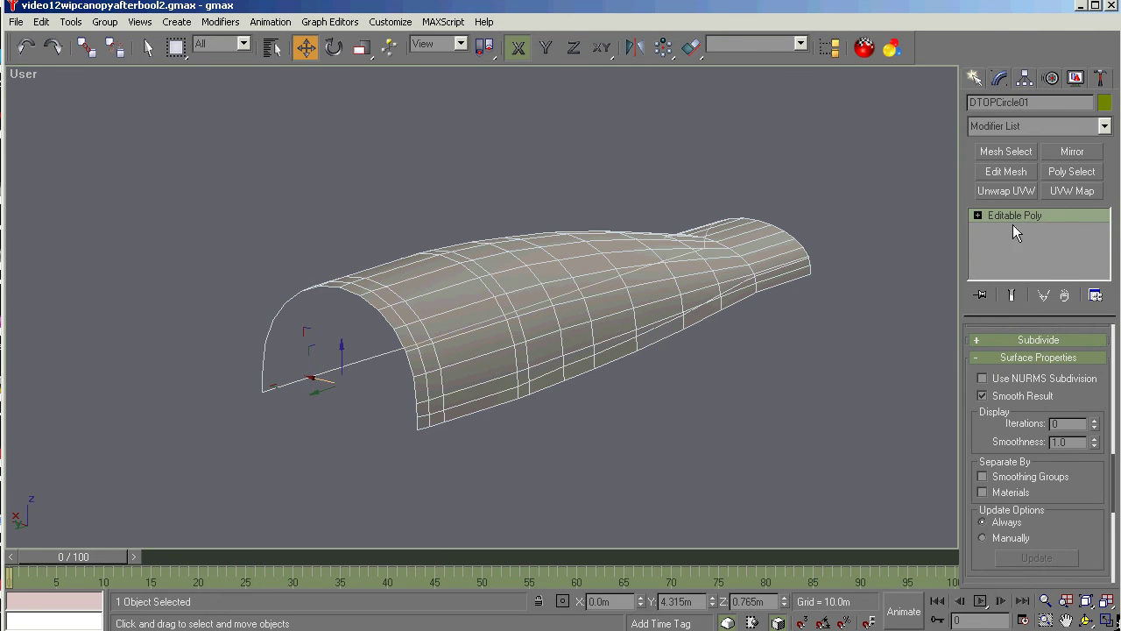
pyautogui.click(978, 215)
pyautogui.click(1012, 271)
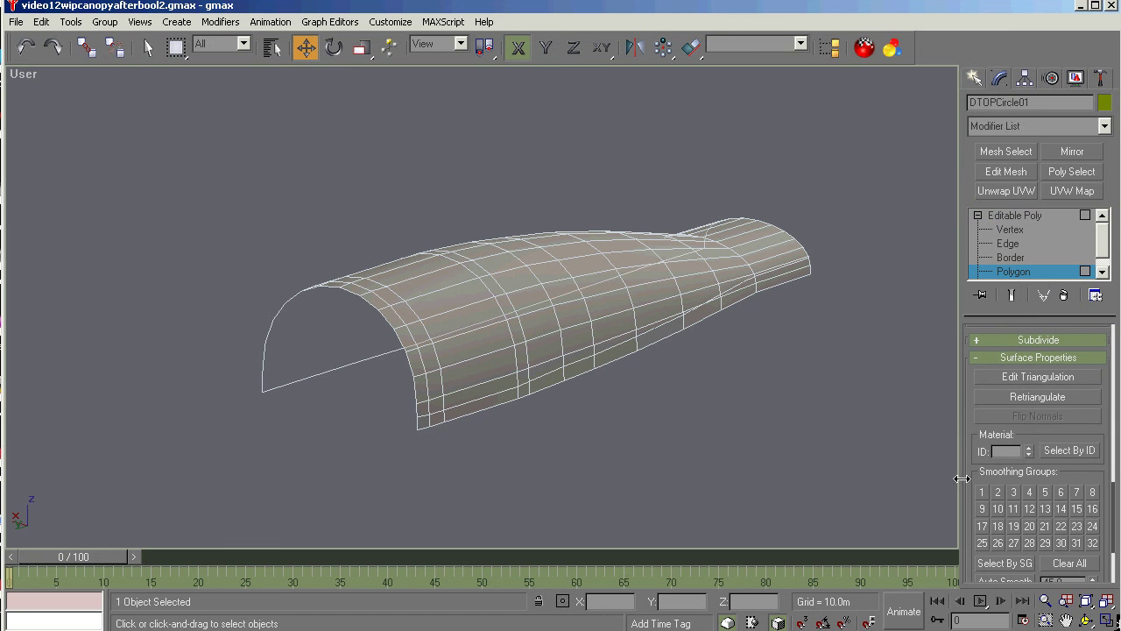
# In the Left view, box-select the whole bottom row of canopy polygons
pyautogui.click(1086, 620)
pyautogui.moveTo(513, 311); pyautogui.dragTo(555, 459)
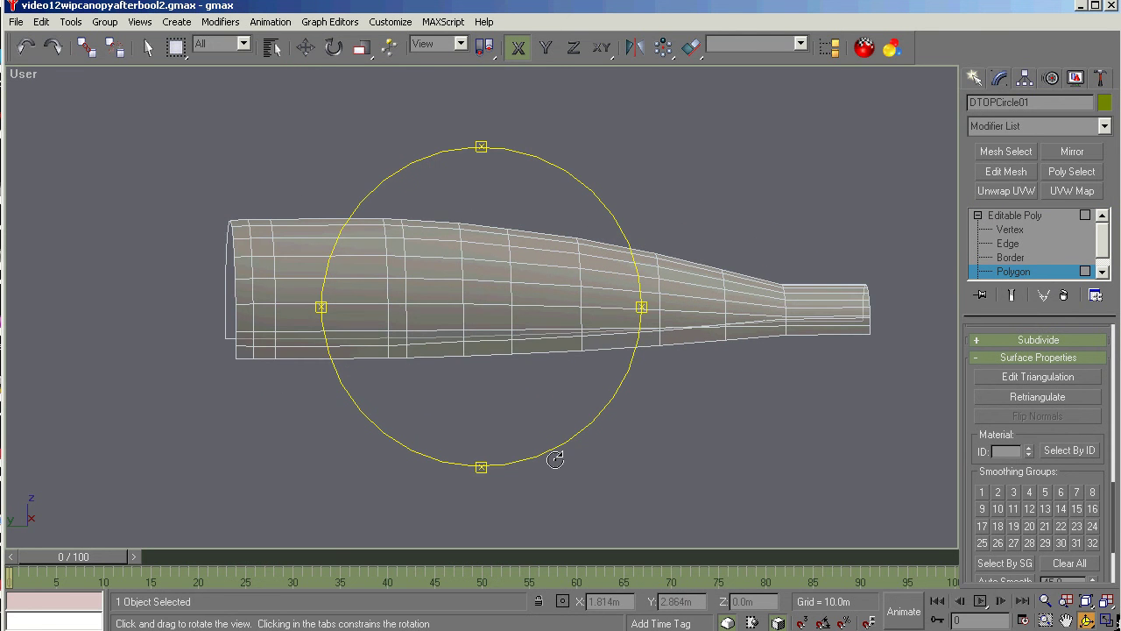
pyautogui.press('l')
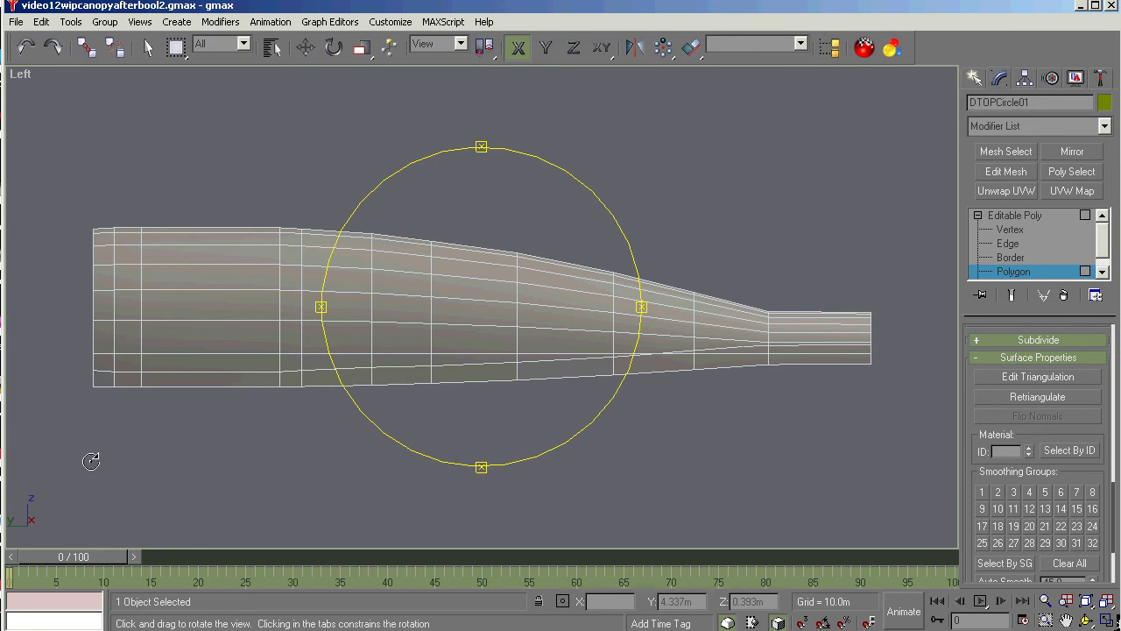
pyautogui.press('w')
pyautogui.moveTo(60, 437); pyautogui.dragTo(414, 381)
pyautogui.moveTo(428, 420); pyautogui.dragTo(536, 383)
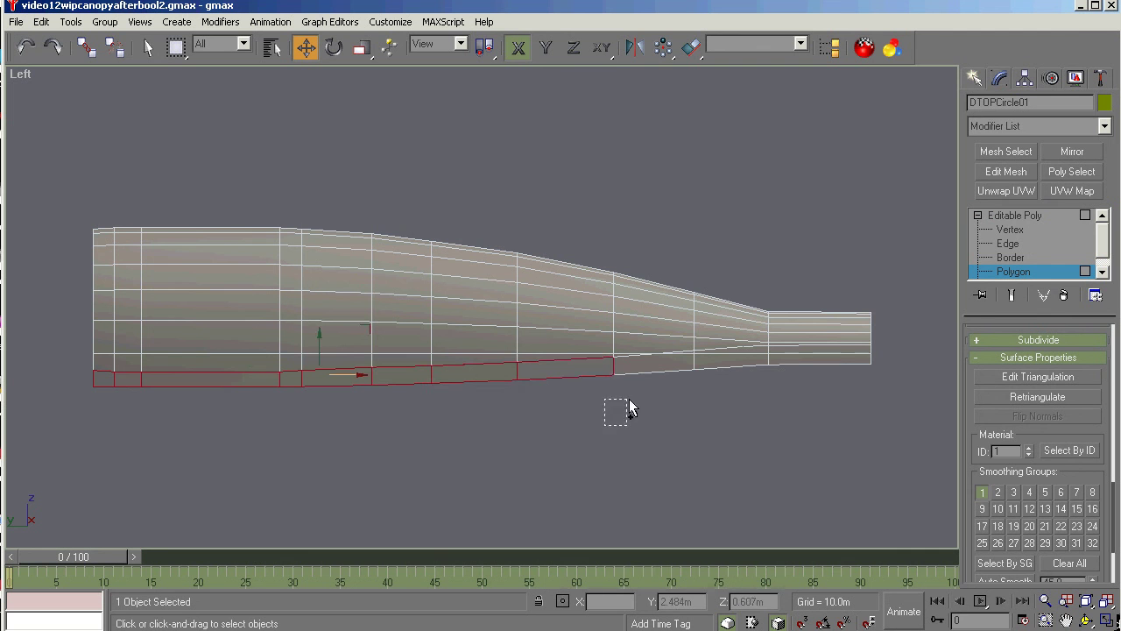
pyautogui.keyDown('ctrl'); pyautogui.moveTo(629, 408); pyautogui.dragTo(692, 280); pyautogui.keyUp('ctrl')
pyautogui.scroll(5, 717, 403)
pyautogui.keyDown('ctrl'); pyautogui.moveTo(835, 380); pyautogui.dragTo(911, 279); pyautogui.keyUp('ctrl')
pyautogui.scroll(-3, 489, 424)
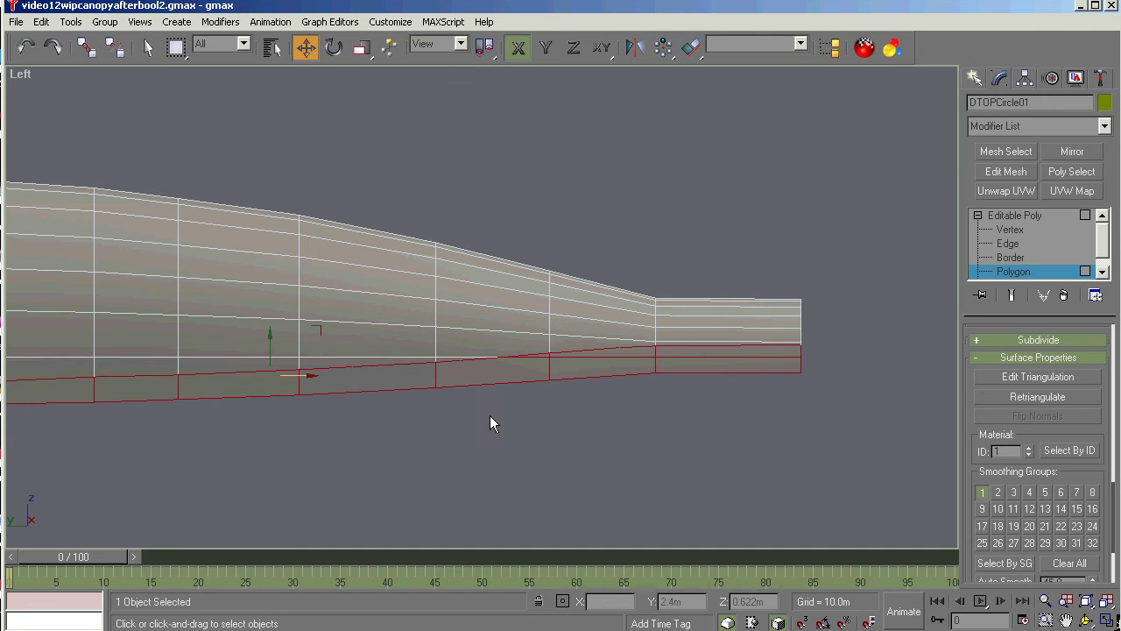
# Delete the selected bottom polygons, also removing the isolated vertices
pyautogui.click(1086, 620)
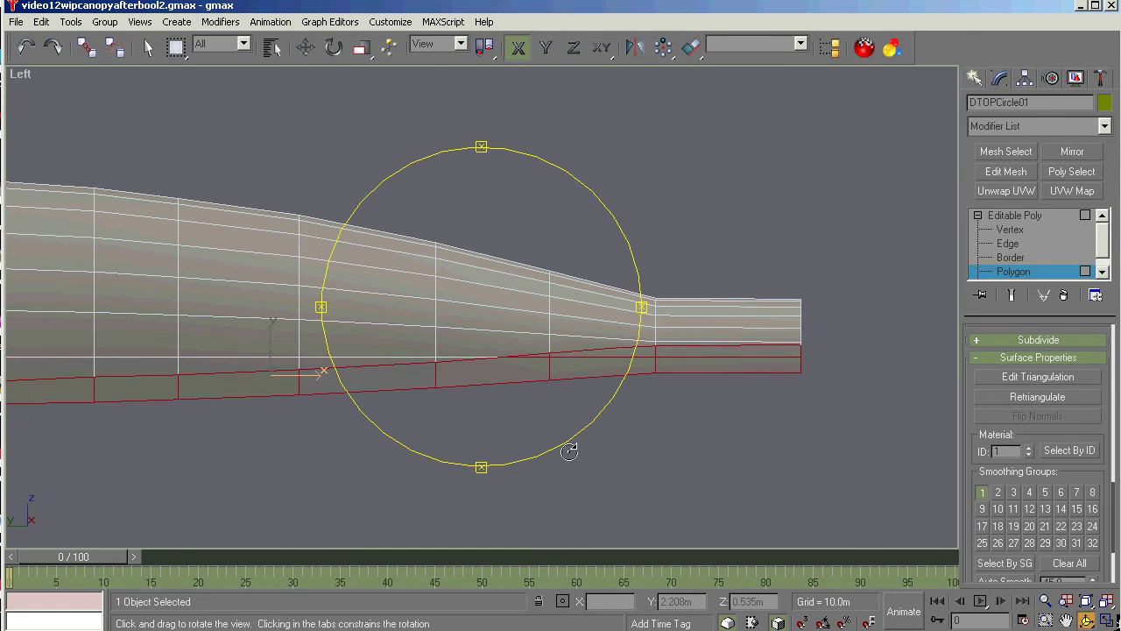
pyautogui.moveTo(482, 412); pyautogui.dragTo(505, 400)
pyautogui.press('Delete')
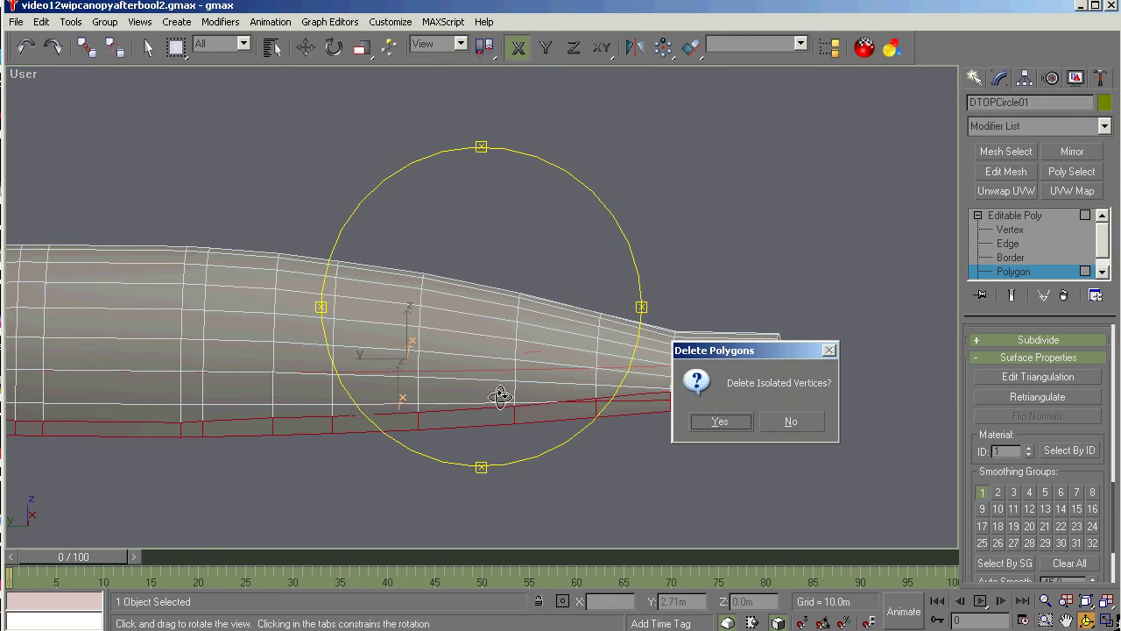
pyautogui.click(720, 421)
pyautogui.moveTo(575, 374); pyautogui.dragTo(633, 371)
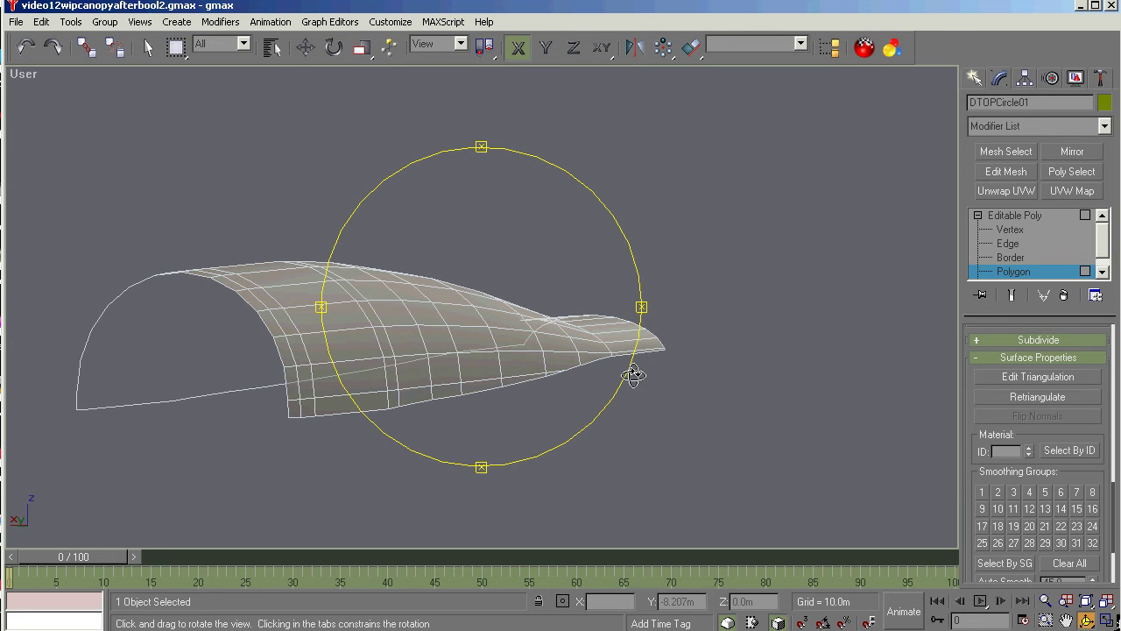
# Leave Polygon level and turn off See-Through so the canopy draws opaque
pyautogui.click(1016, 215)
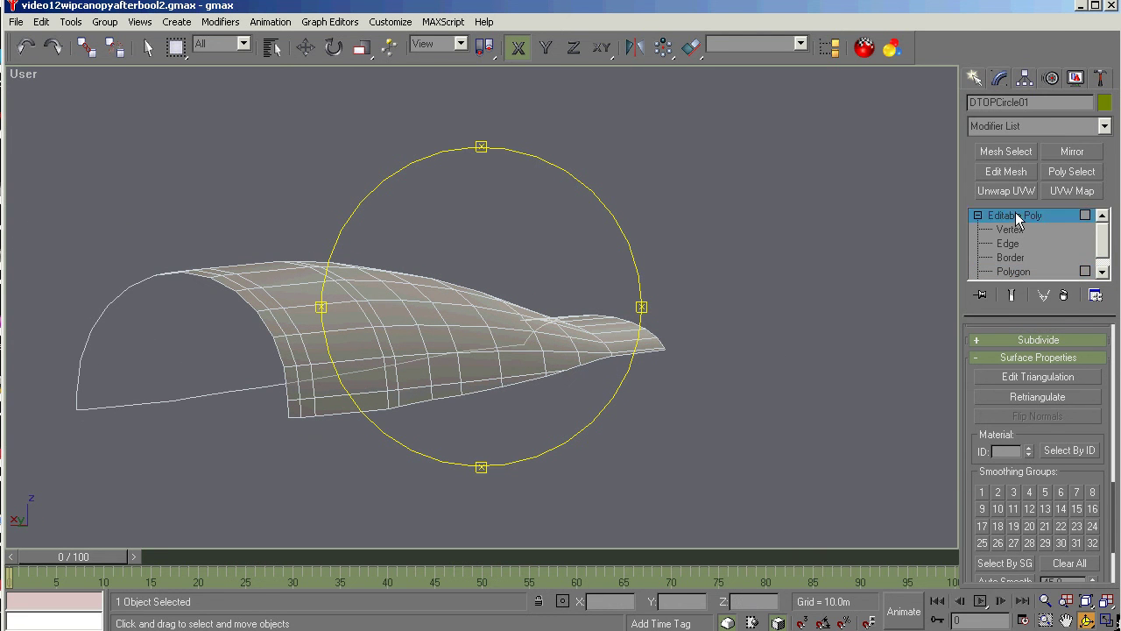
pyautogui.click(1076, 78)
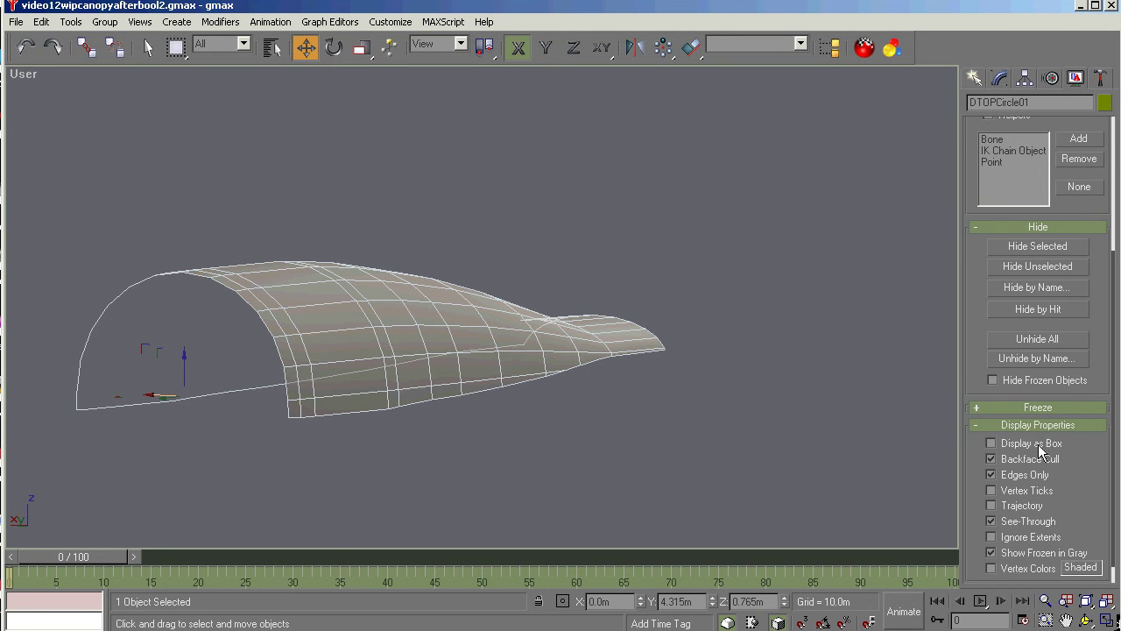
pyautogui.click(991, 521)
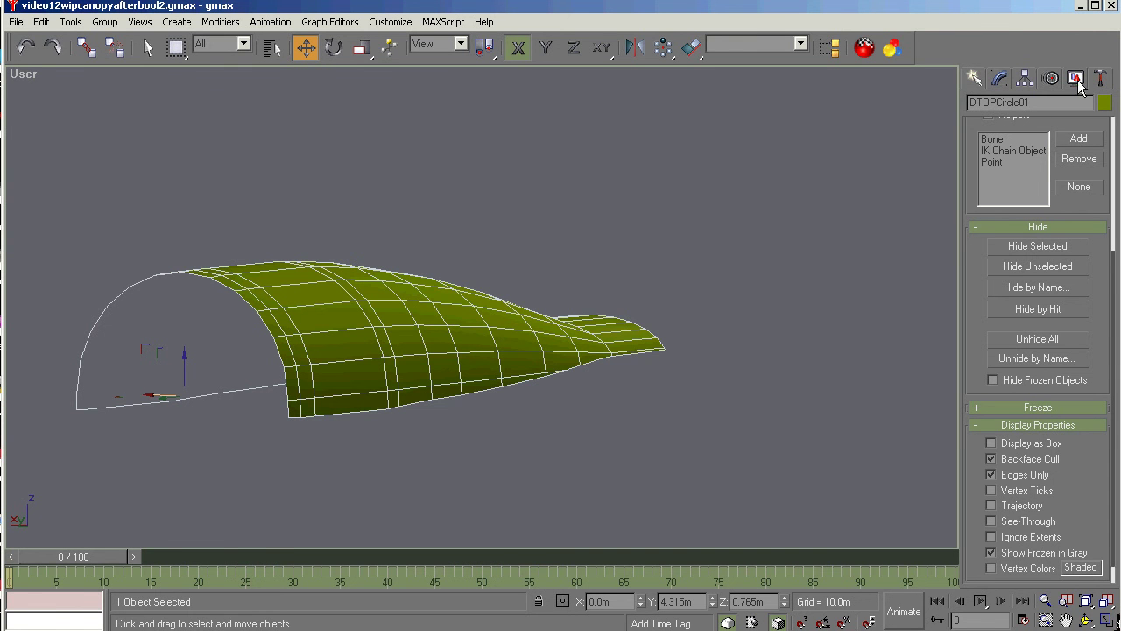
# Unhide the fuselage by name and orbit to inspect the canopy fitted on it
pyautogui.click(1037, 358)
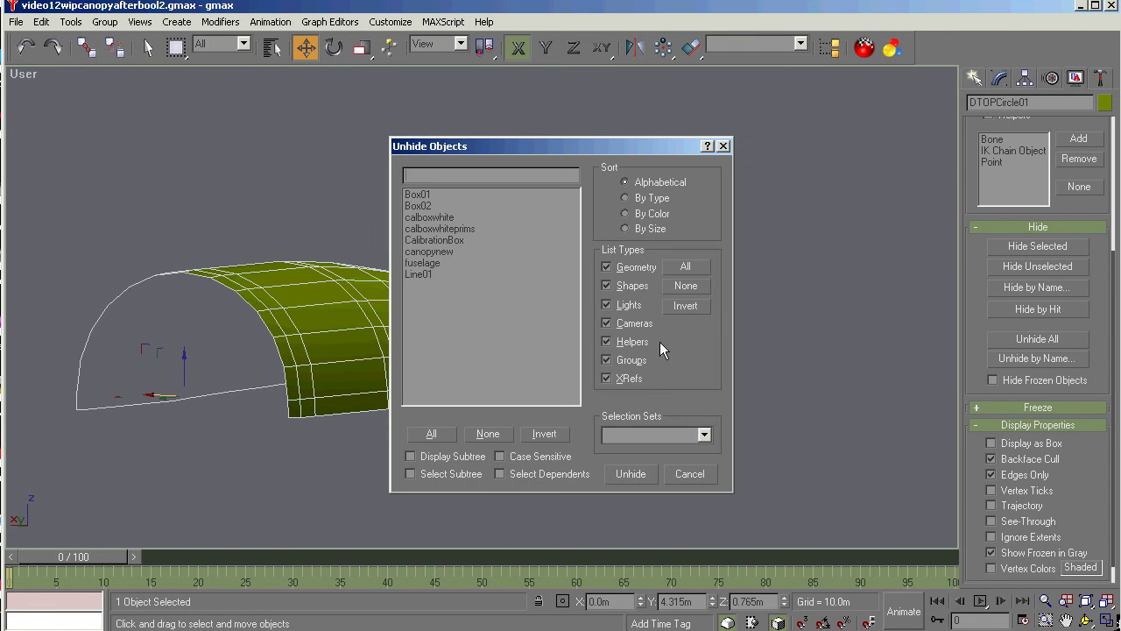
pyautogui.click(422, 262)
pyautogui.click(630, 473)
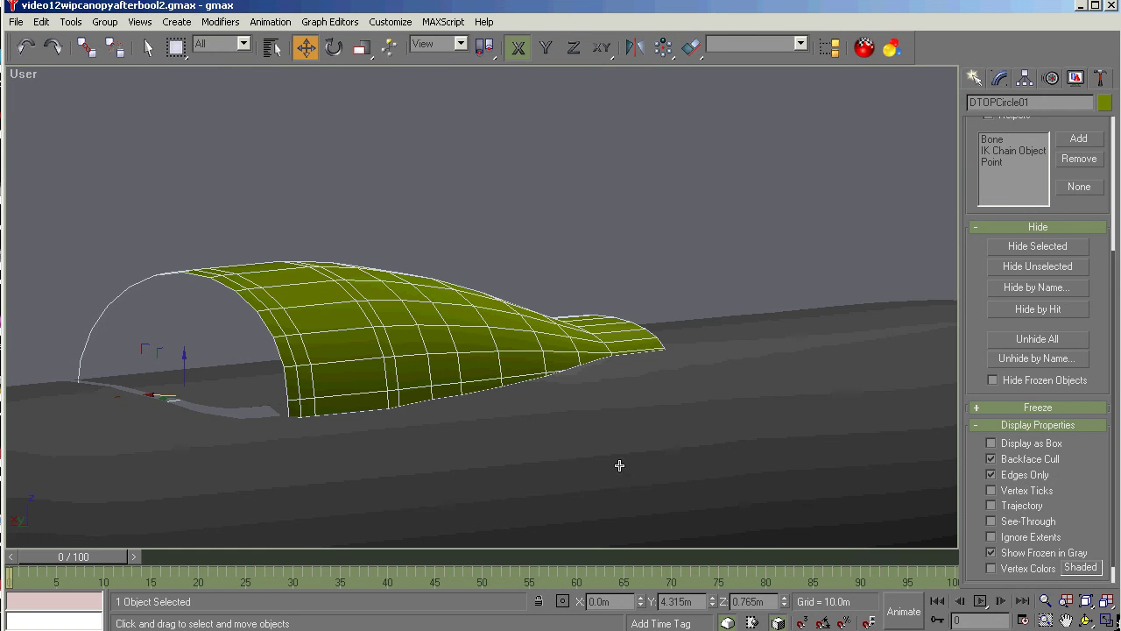
pyautogui.click(1086, 620)
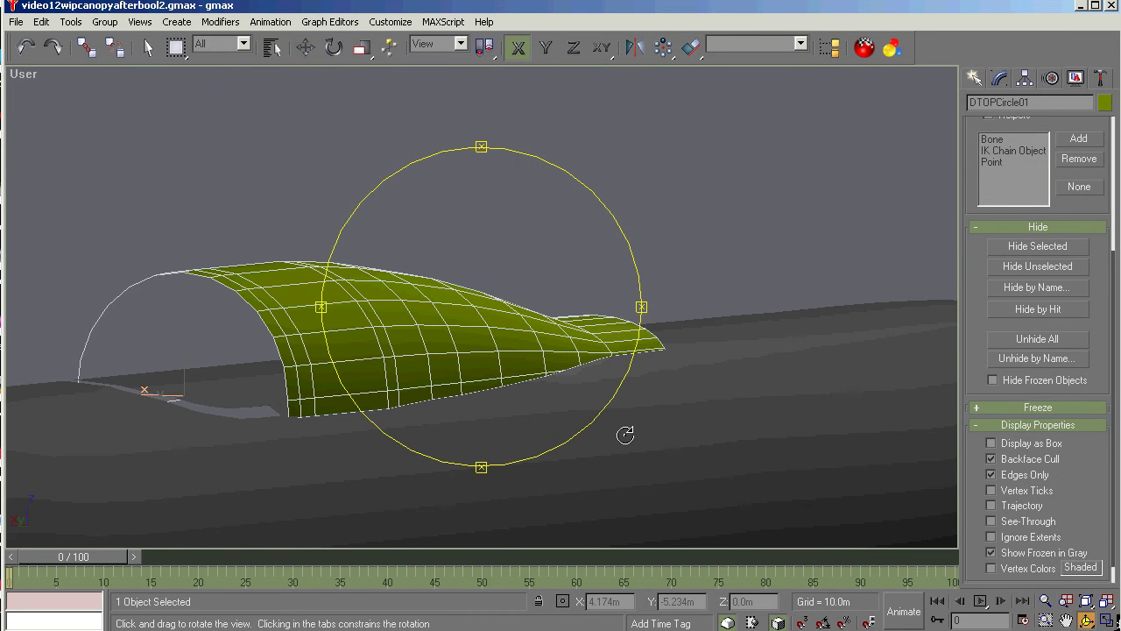
pyautogui.moveTo(460, 323); pyautogui.dragTo(413, 338)
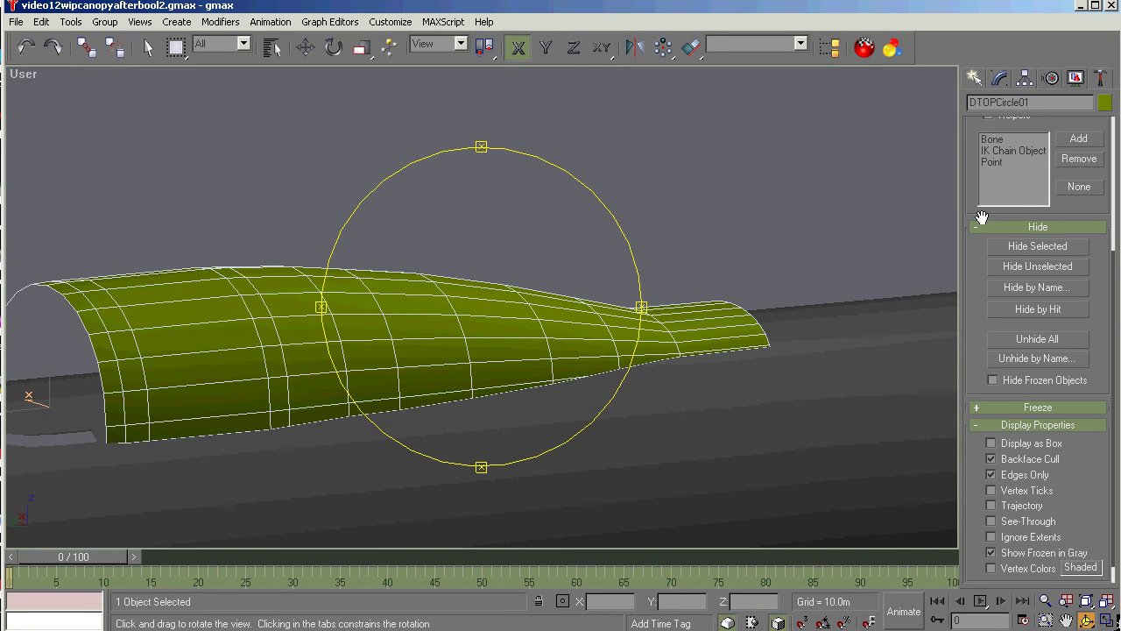